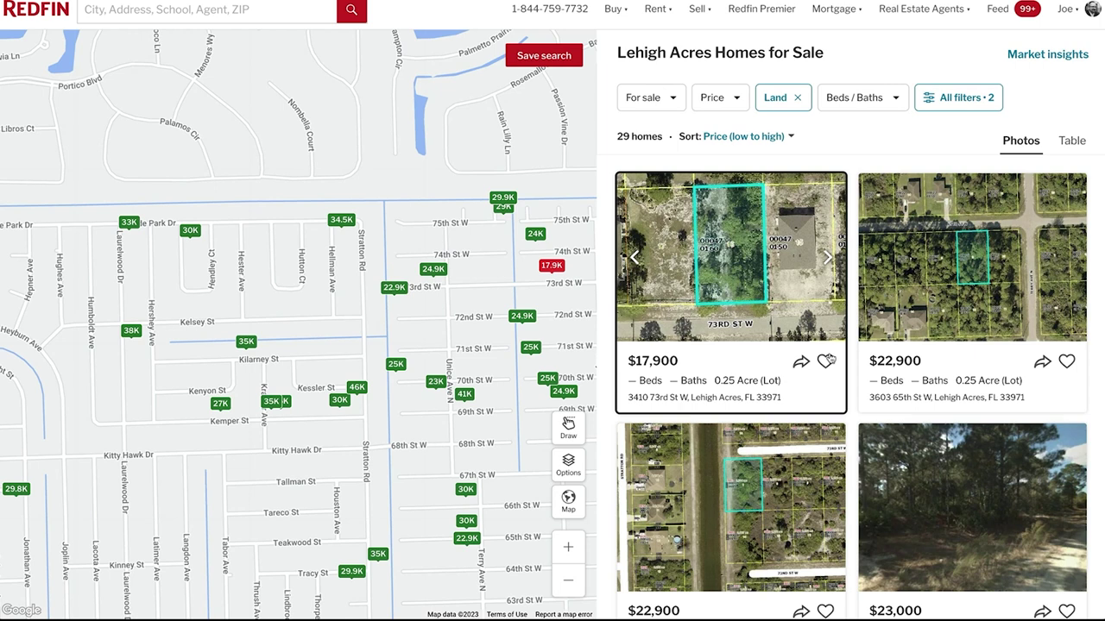
Step: Filter the Lehigh Acres land search to lots sold in the last year
{"action": "left_click", "coordinate": [665, 104]}
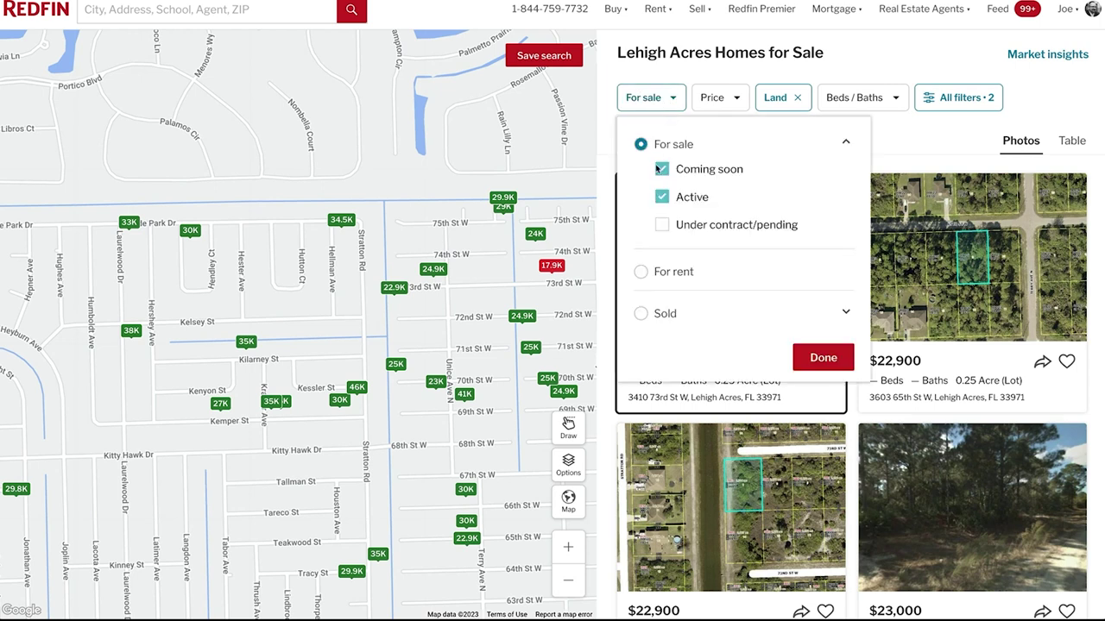
{"action": "left_click", "coordinate": [646, 311]}
{"action": "left_click", "coordinate": [662, 339]}
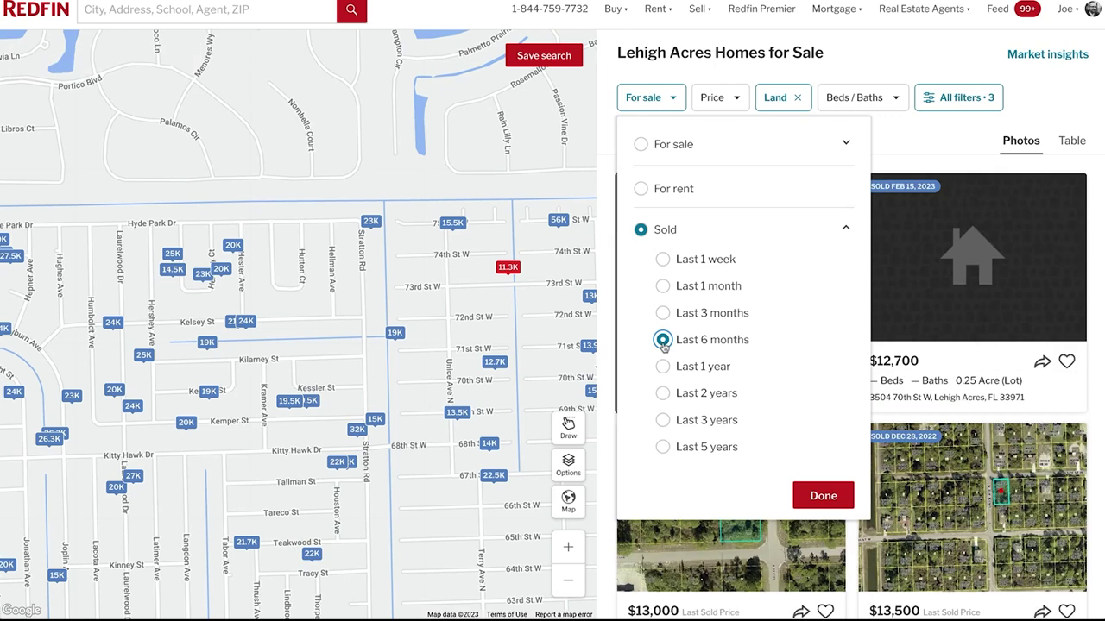
{"action": "left_click", "coordinate": [663, 367]}
{"action": "left_click", "coordinate": [812, 495]}
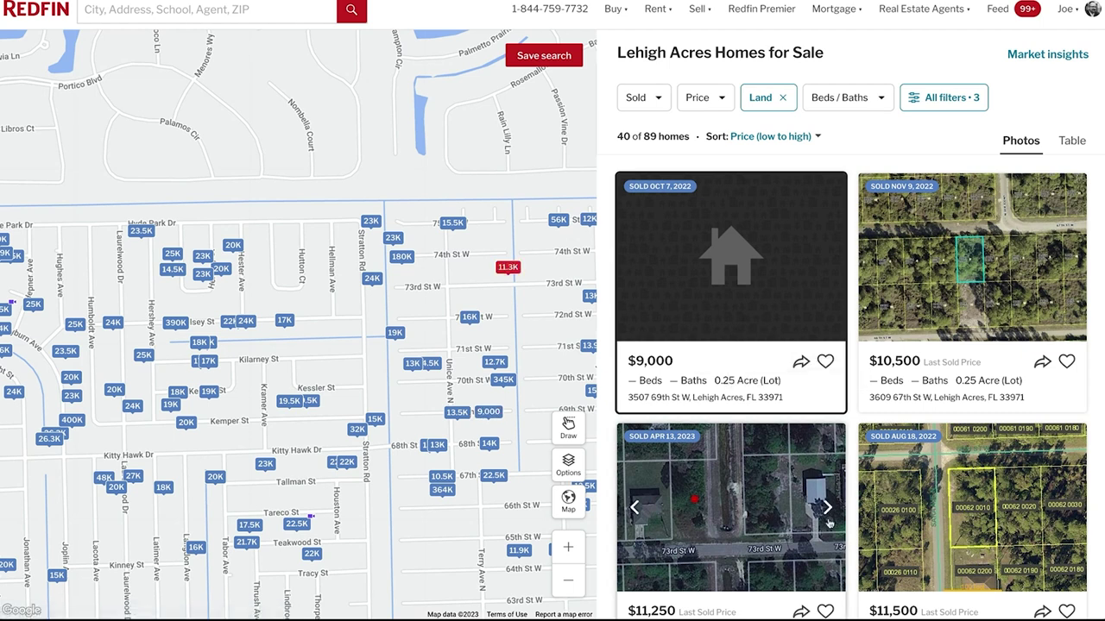
Step: Open the $10,500 sold lot's listing page
{"action": "scroll", "coordinate": [829, 523], "scroll_direction": "down", "scroll_amount": 5}
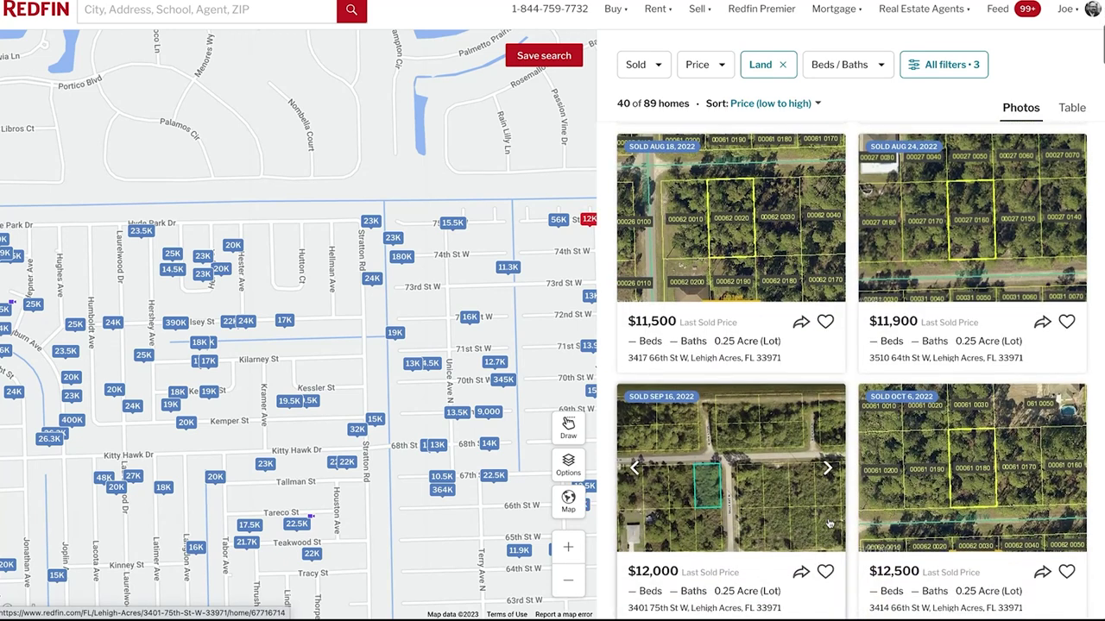
{"action": "scroll", "coordinate": [796, 471], "scroll_direction": "down", "scroll_amount": 5}
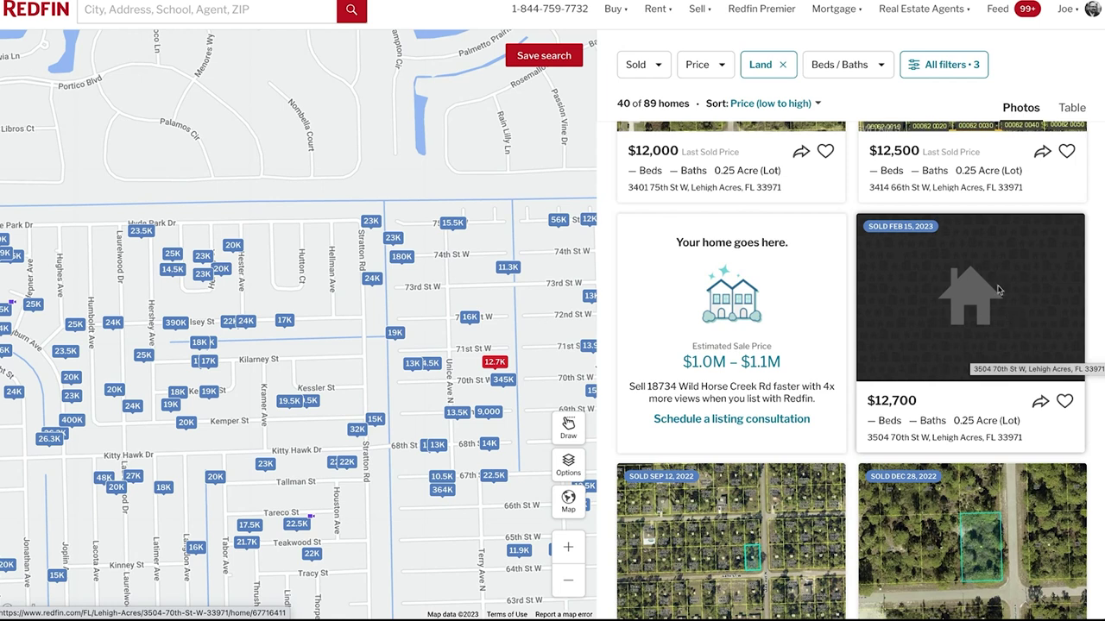
{"action": "scroll", "coordinate": [963, 306], "scroll_direction": "up", "scroll_amount": 5}
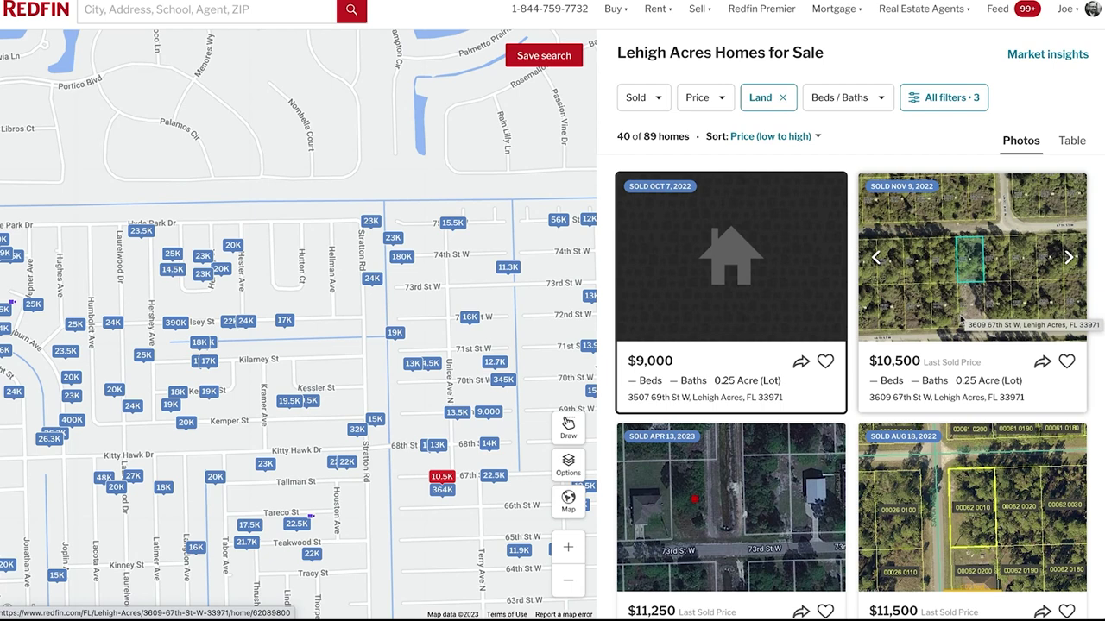
{"action": "left_click", "coordinate": [961, 307]}
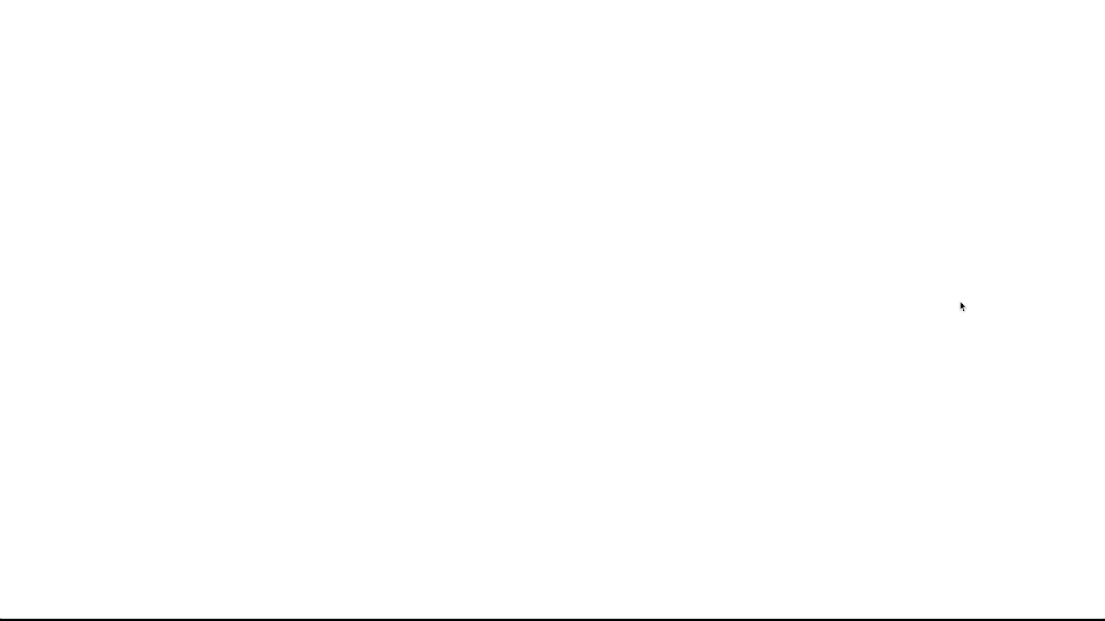
Step: Highlight the lot's Listed by and Bought with agent lines, then go back to results
{"action": "scroll", "coordinate": [512, 456], "scroll_direction": "down", "scroll_amount": 5}
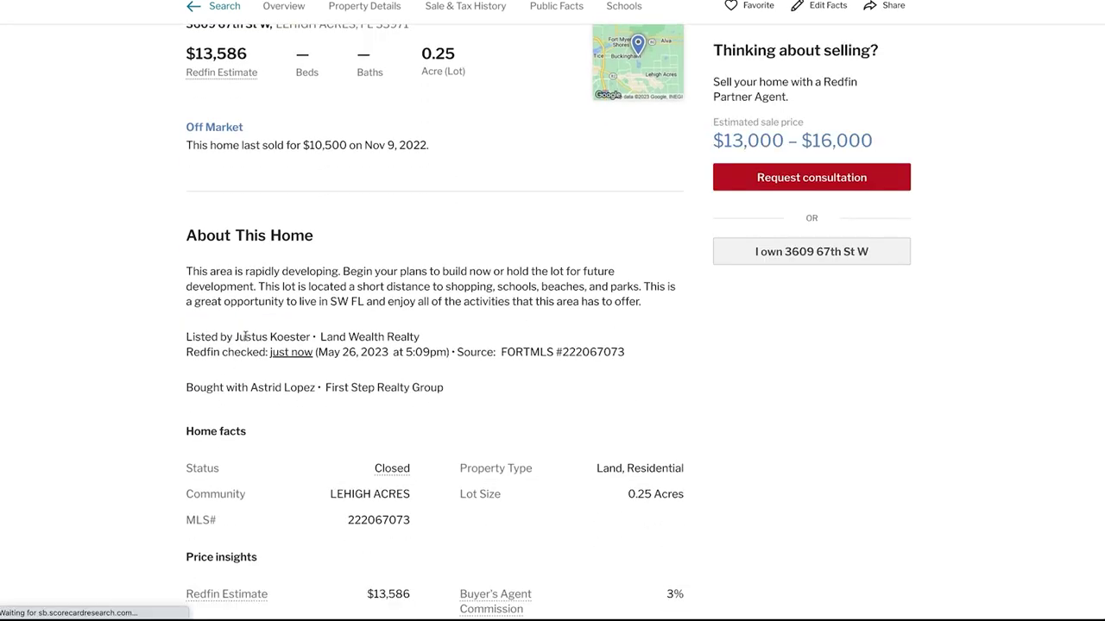
{"action": "left_click_drag", "start_coordinate": [237, 337], "coordinate": [186, 337]}
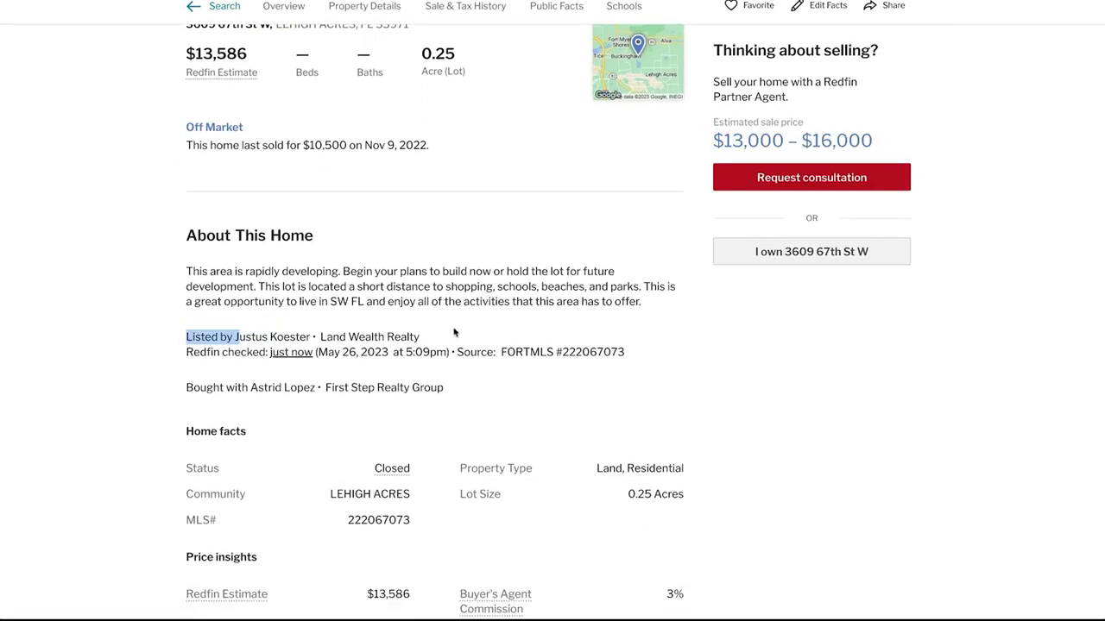
{"action": "left_click", "coordinate": [253, 387]}
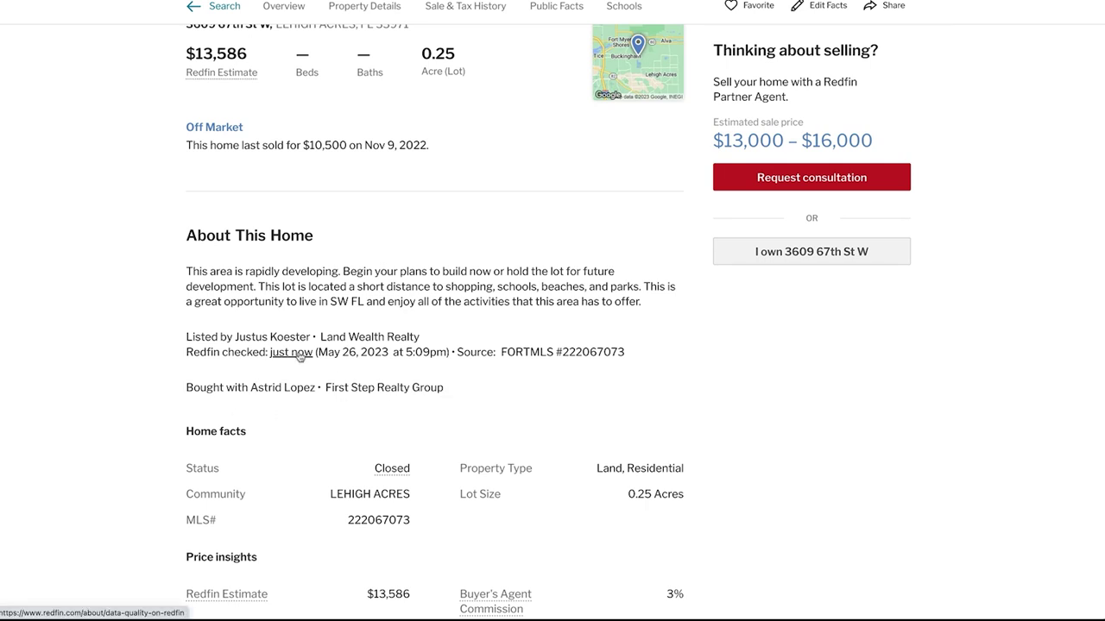
{"action": "left_click_drag", "start_coordinate": [258, 388], "coordinate": [307, 394]}
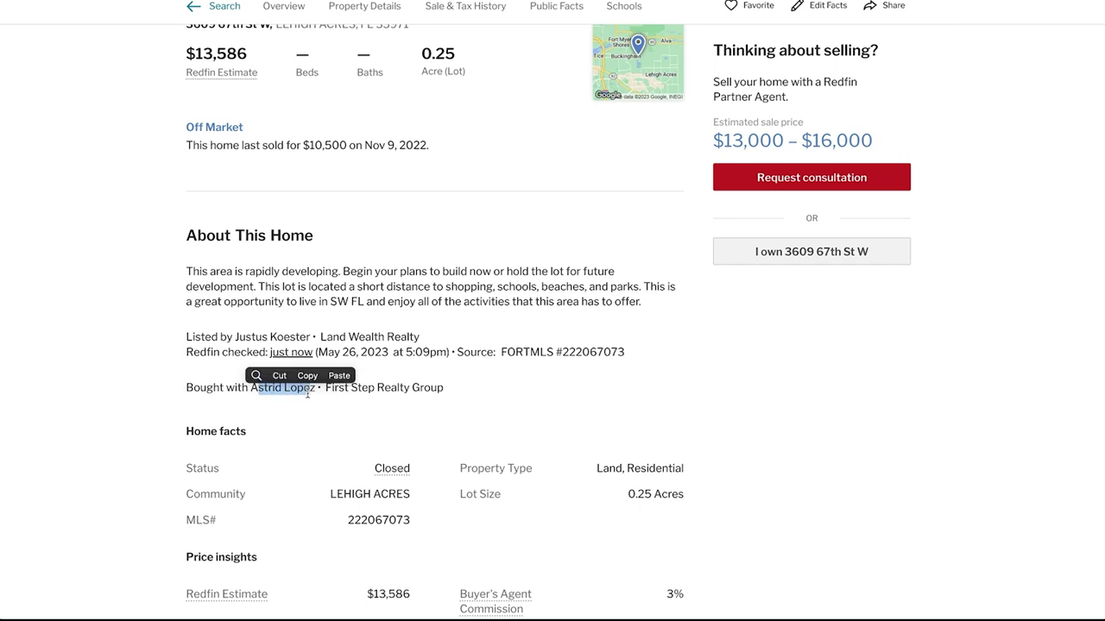
{"action": "left_click", "coordinate": [307, 393]}
{"action": "left_click_drag", "start_coordinate": [251, 387], "coordinate": [464, 390]}
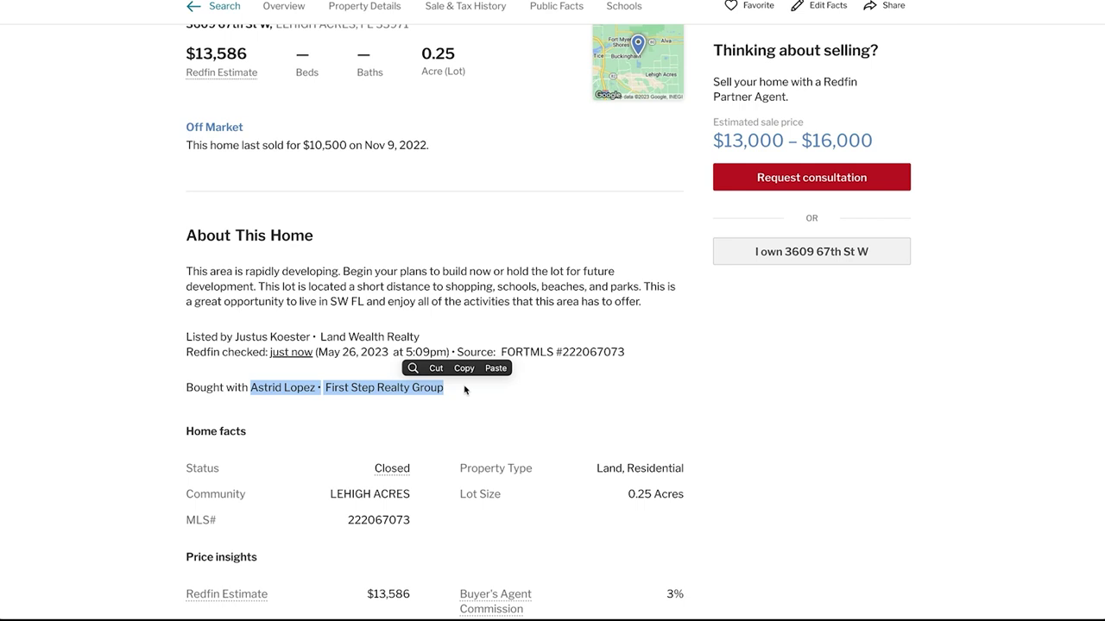
{"action": "scroll", "coordinate": [464, 390], "scroll_direction": "up", "scroll_amount": 5}
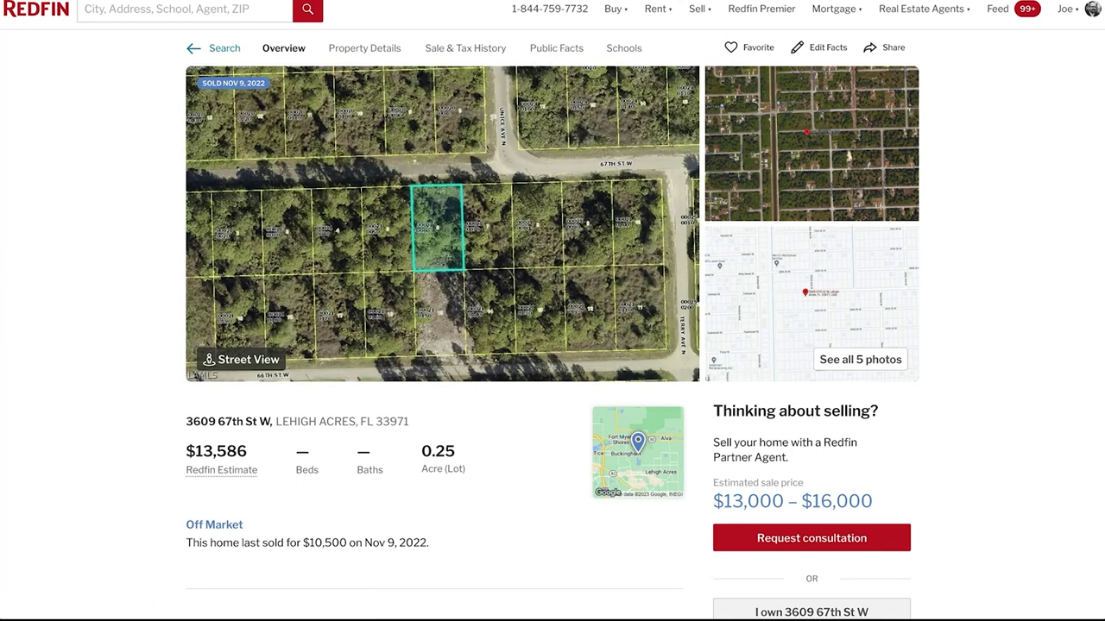
{"action": "key", "text": "alt+Left"}
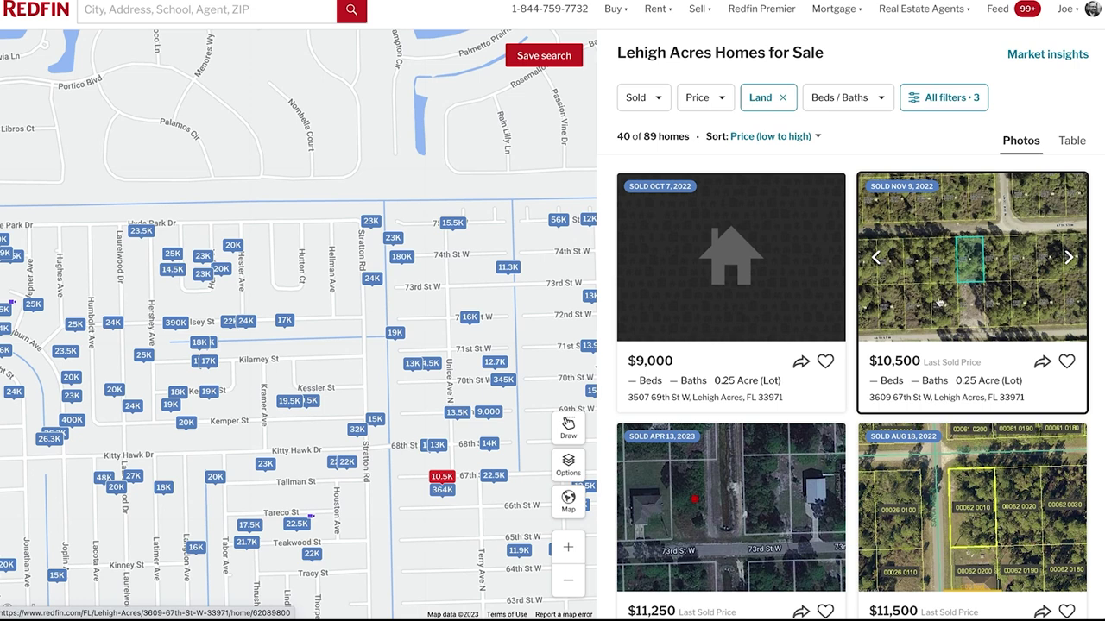
Step: Browse the sold land listing cards and load page 2 of the results
{"action": "scroll", "coordinate": [924, 401], "scroll_direction": "down", "scroll_amount": 1}
{"action": "scroll", "coordinate": [924, 401], "scroll_direction": "down", "scroll_amount": 1}
{"action": "scroll", "coordinate": [926, 400], "scroll_direction": "down", "scroll_amount": 1}
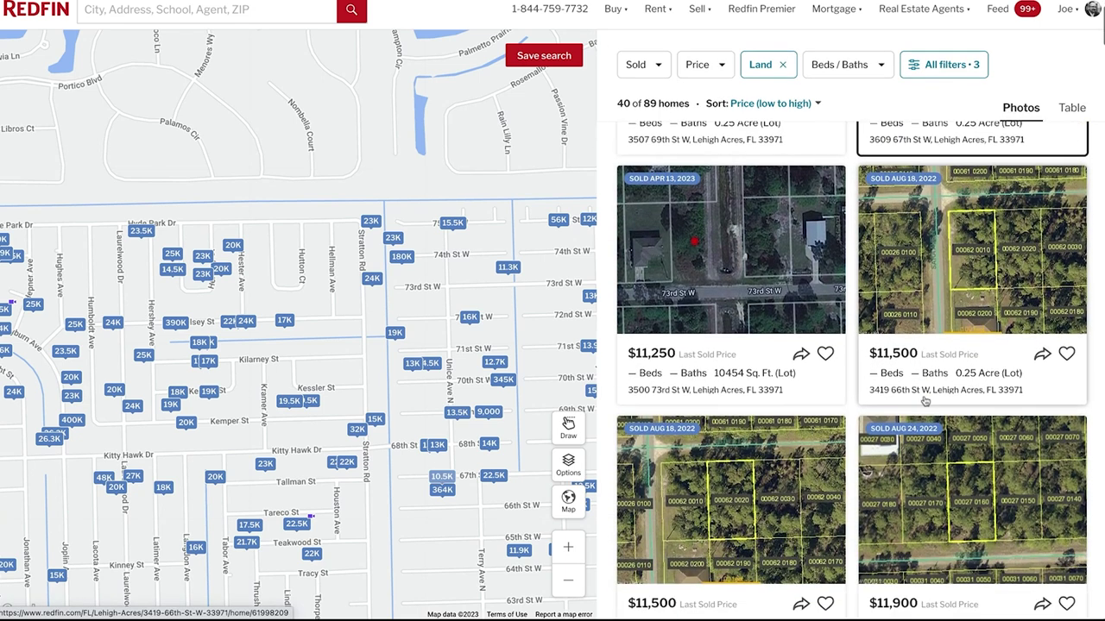
{"action": "scroll", "coordinate": [923, 401], "scroll_direction": "down", "scroll_amount": 2}
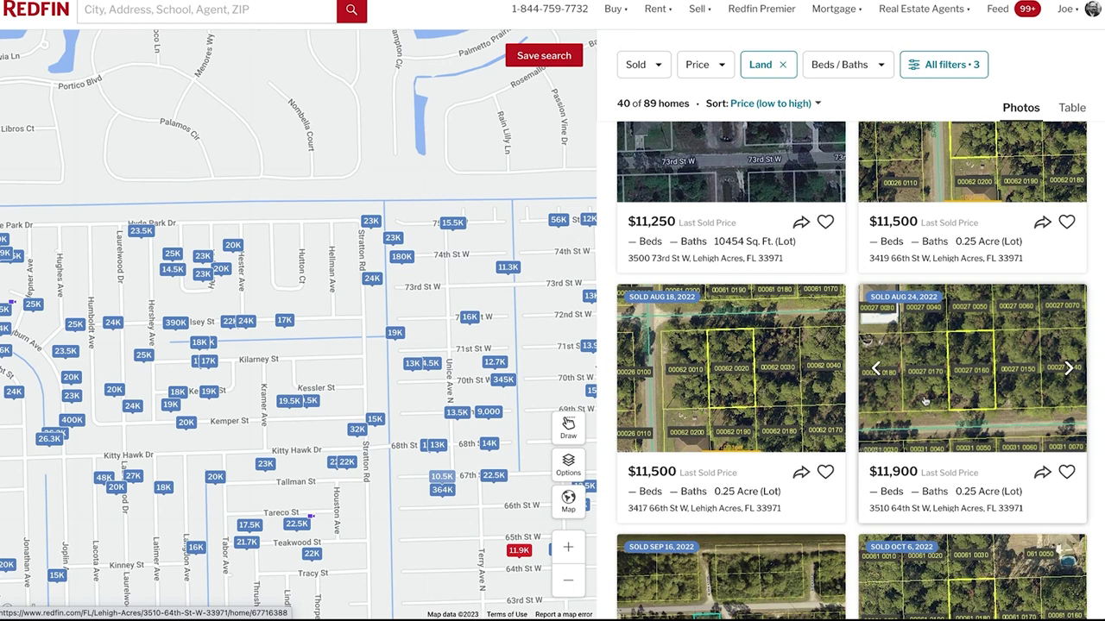
{"action": "scroll", "coordinate": [880, 349], "scroll_direction": "up", "scroll_amount": 4}
{"action": "scroll", "coordinate": [878, 345], "scroll_direction": "down", "scroll_amount": 2}
{"action": "scroll", "coordinate": [877, 344], "scroll_direction": "down", "scroll_amount": 1}
{"action": "scroll", "coordinate": [877, 341], "scroll_direction": "down", "scroll_amount": 1}
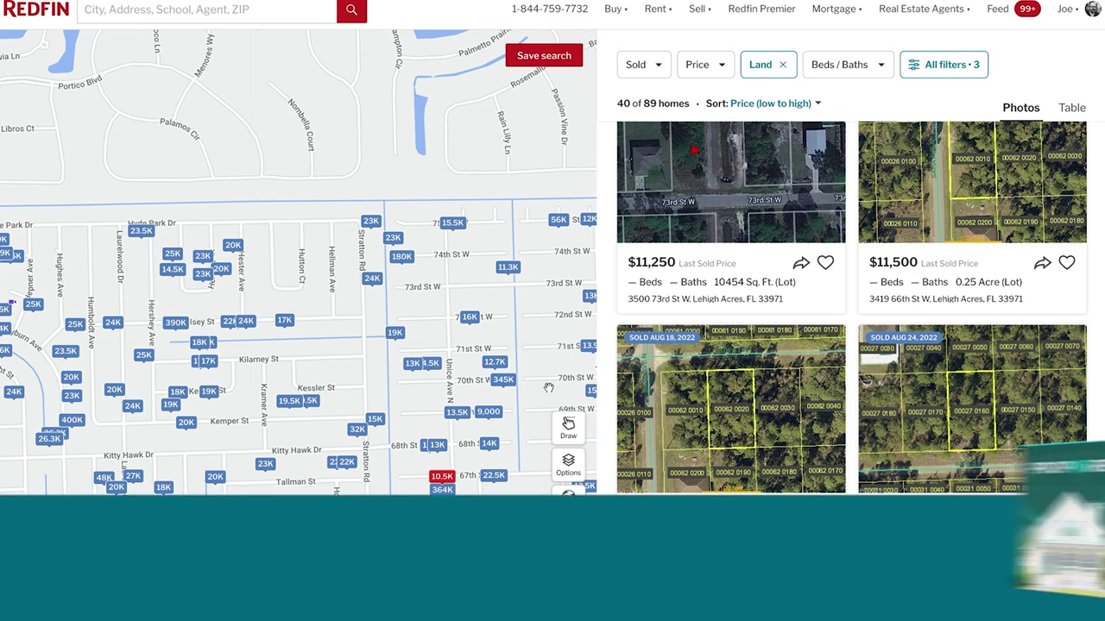
{"action": "scroll", "coordinate": [739, 438], "scroll_direction": "down", "scroll_amount": 20}
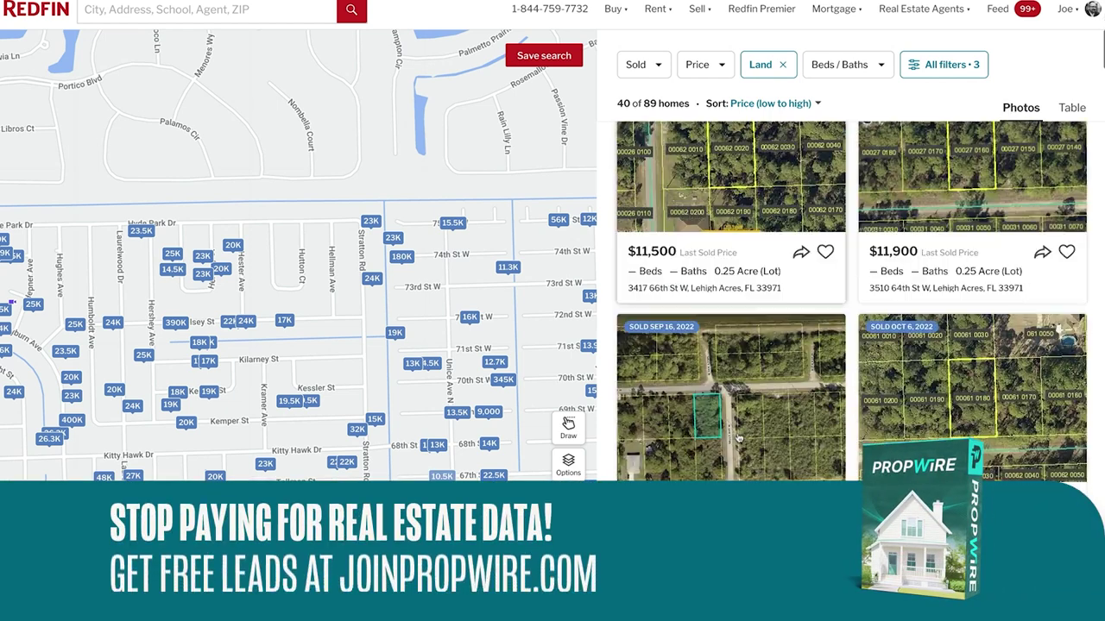
{"action": "scroll", "coordinate": [739, 439], "scroll_direction": "down", "scroll_amount": 10}
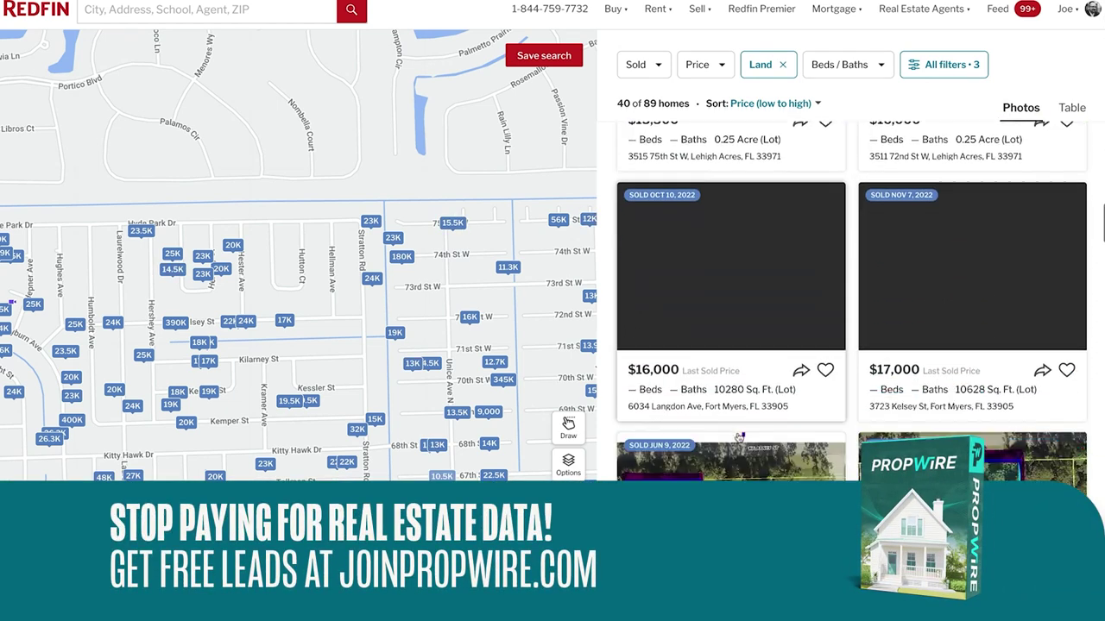
{"action": "scroll", "coordinate": [738, 438], "scroll_direction": "down", "scroll_amount": 7}
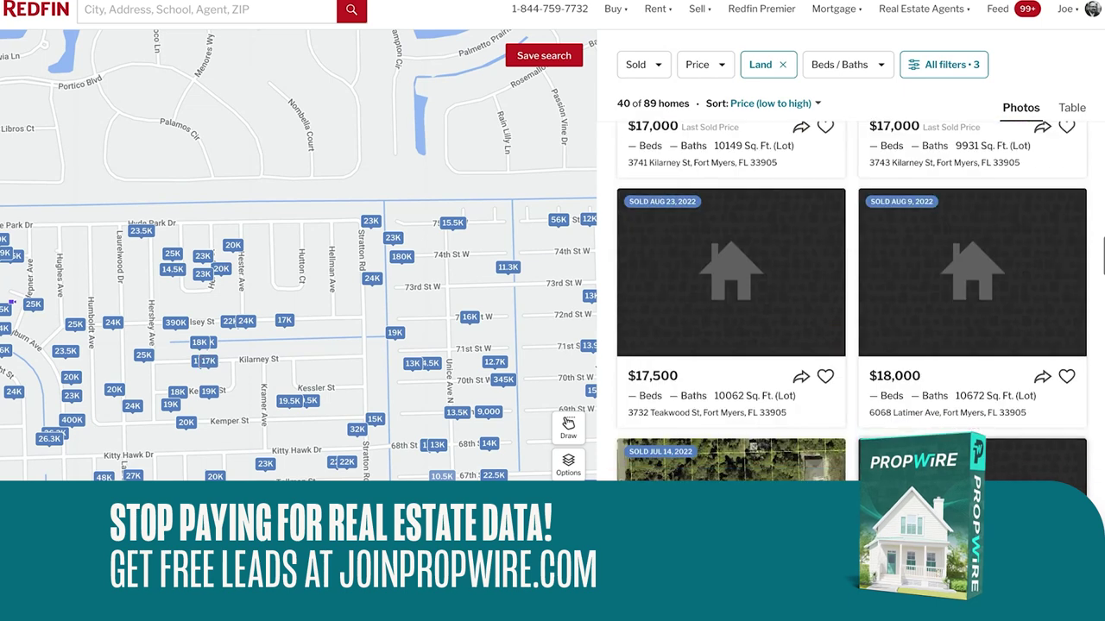
{"action": "scroll", "coordinate": [742, 432], "scroll_direction": "down", "scroll_amount": 10}
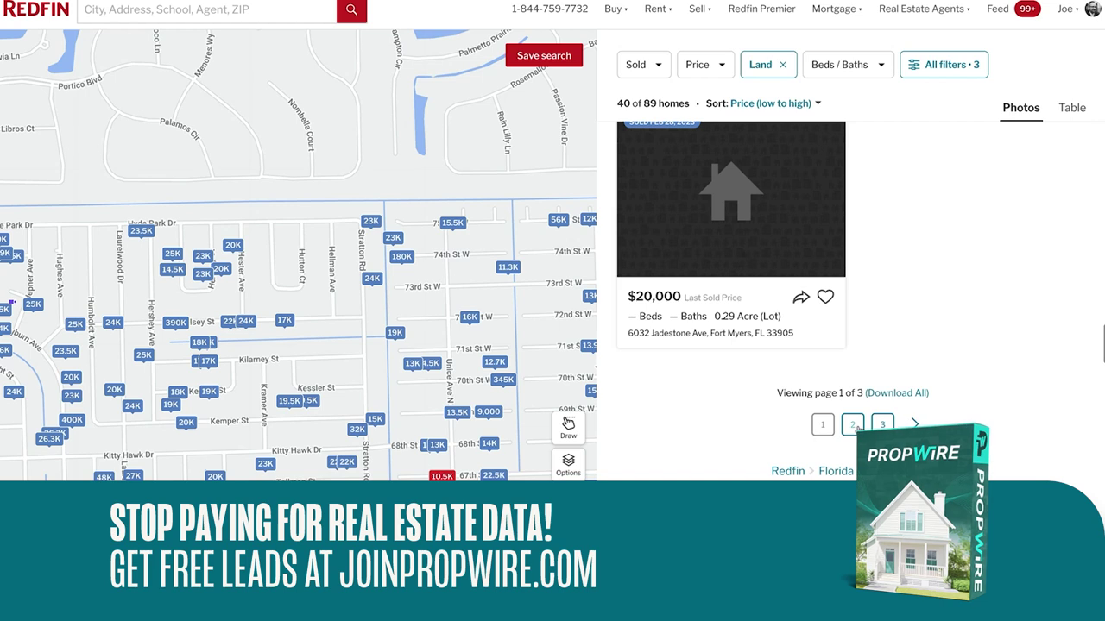
{"action": "left_click", "coordinate": [852, 424]}
Step: Switch the sold land results from photo cards to the Table view
{"action": "scroll", "coordinate": [853, 429], "scroll_direction": "down", "scroll_amount": 3}
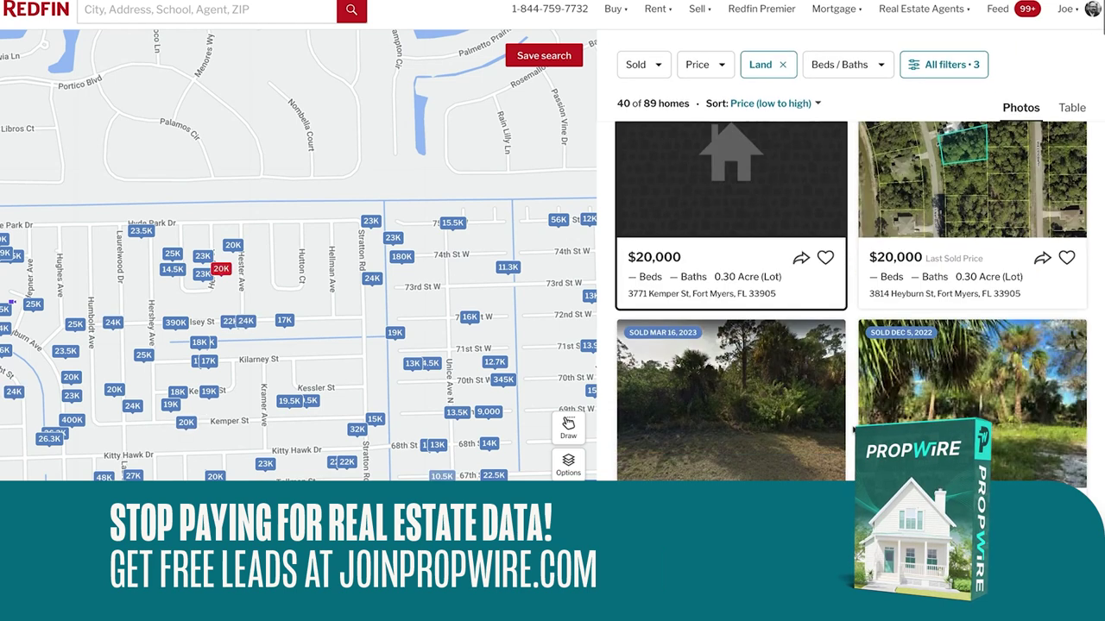
{"action": "scroll", "coordinate": [853, 429], "scroll_direction": "down", "scroll_amount": 8}
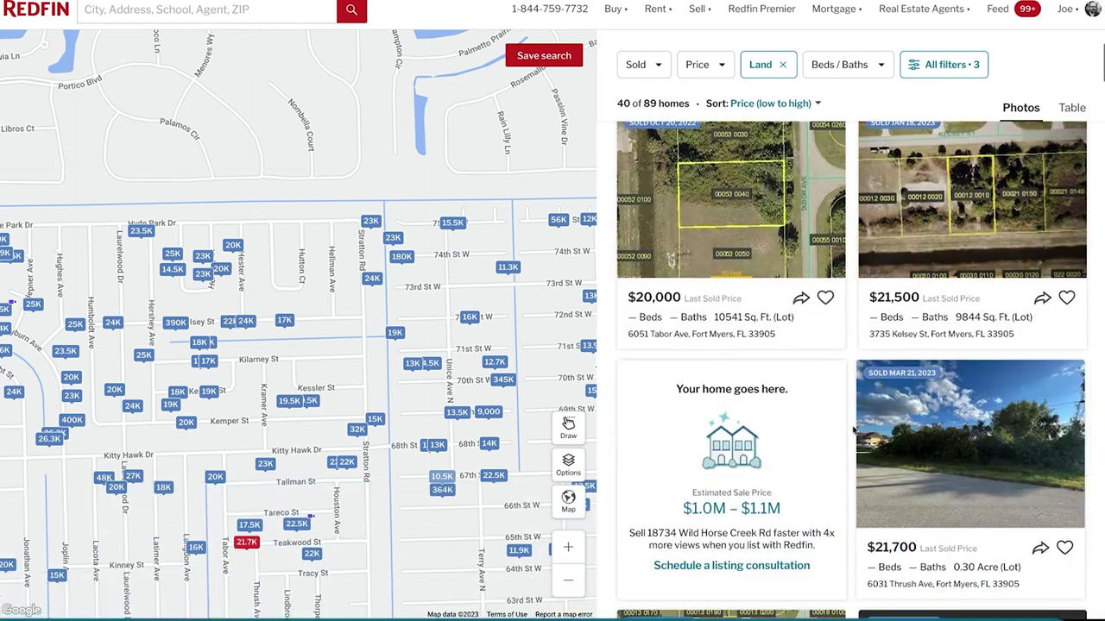
{"action": "scroll", "coordinate": [853, 429], "scroll_direction": "down", "scroll_amount": 6}
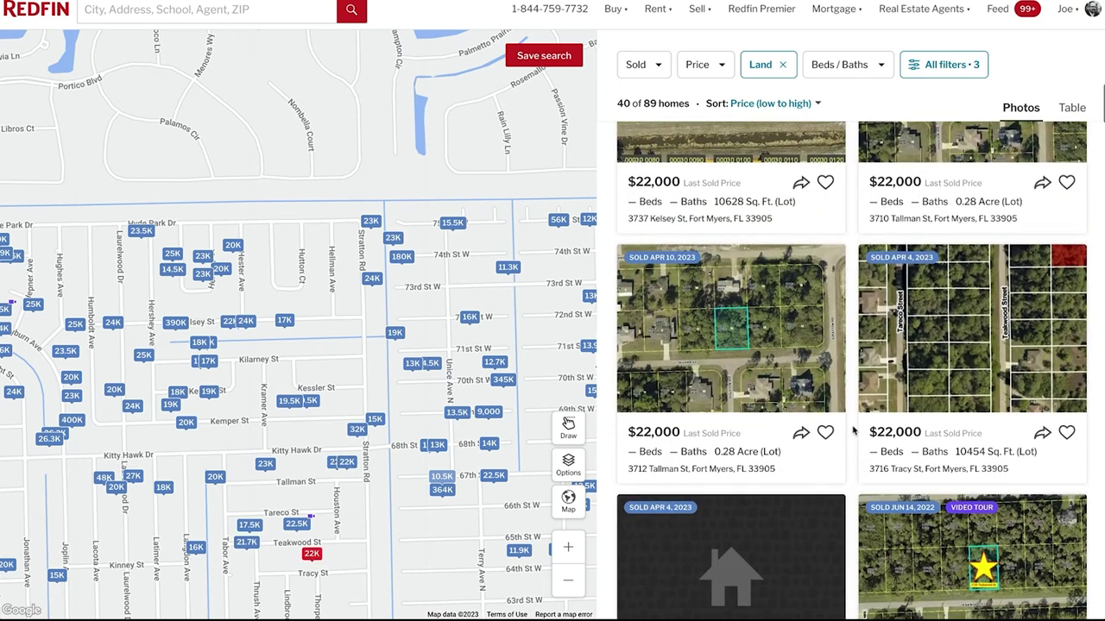
{"action": "scroll", "coordinate": [853, 429], "scroll_direction": "up", "scroll_amount": 2}
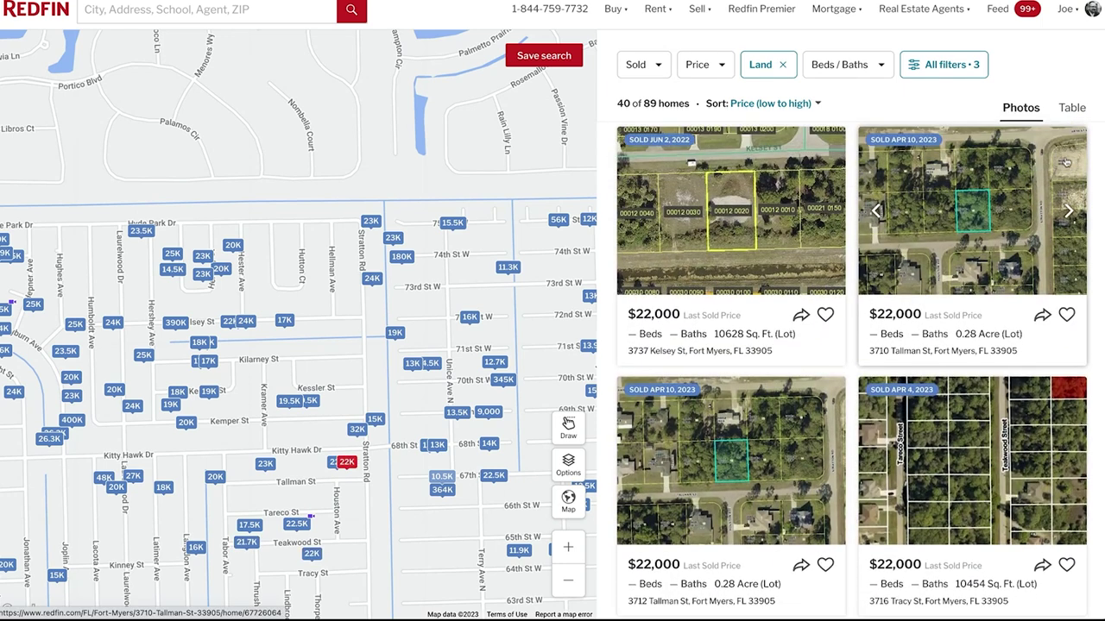
{"action": "left_click", "coordinate": [1072, 109]}
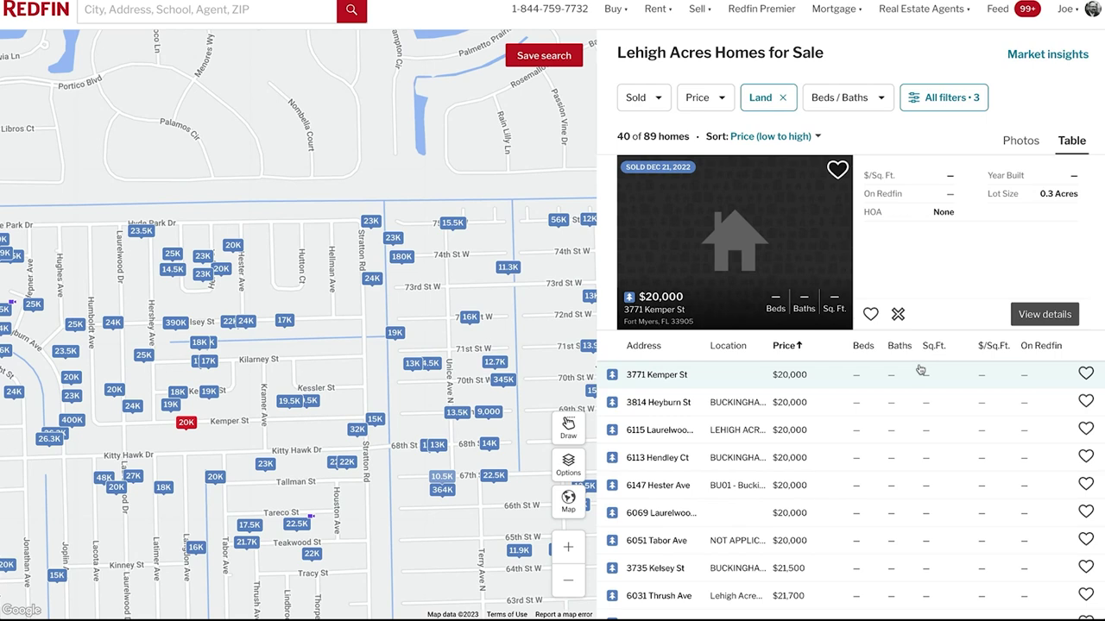
Step: Set the Price filter's maximum to 40000
{"action": "scroll", "coordinate": [809, 429], "scroll_direction": "down", "scroll_amount": 3}
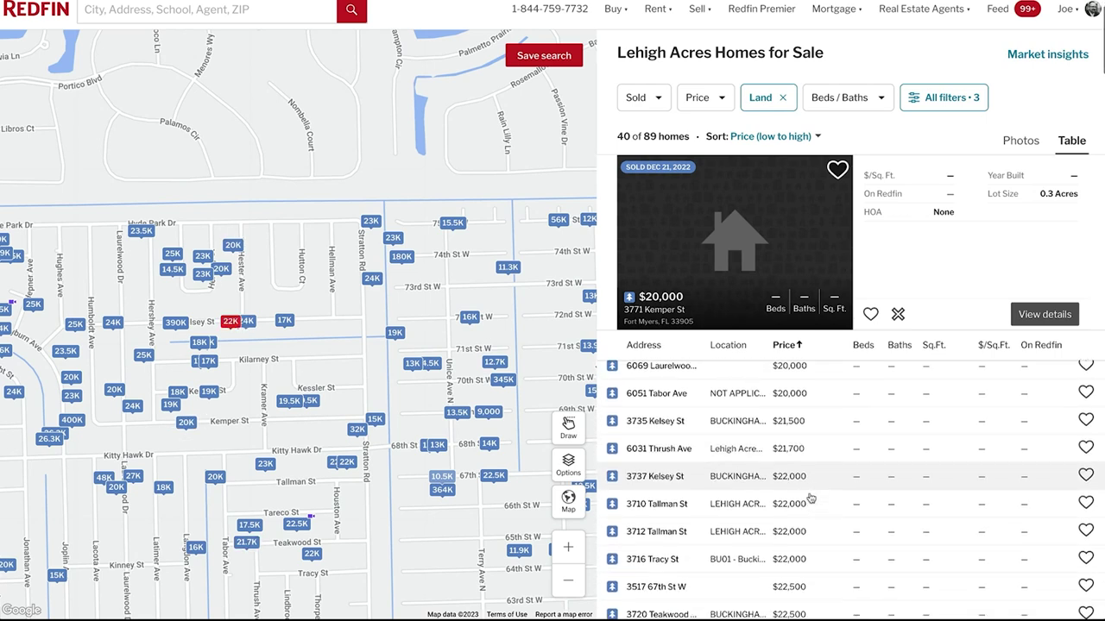
{"action": "scroll", "coordinate": [811, 499], "scroll_direction": "down", "scroll_amount": 1}
{"action": "scroll", "coordinate": [811, 499], "scroll_direction": "down", "scroll_amount": 2}
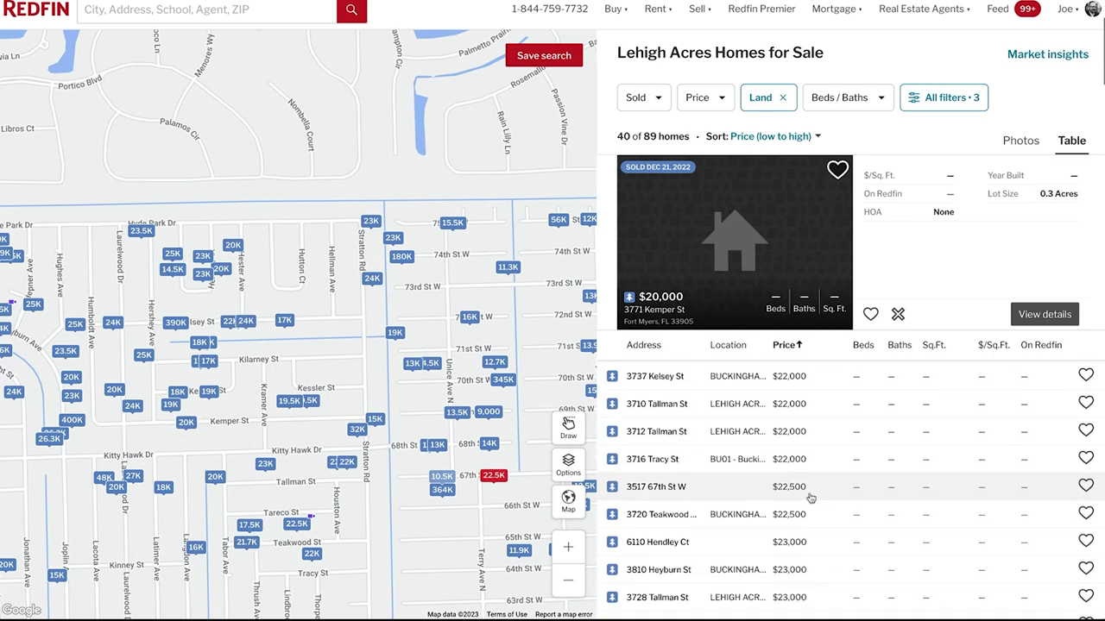
{"action": "scroll", "coordinate": [810, 498], "scroll_direction": "down", "scroll_amount": 6}
{"action": "scroll", "coordinate": [812, 498], "scroll_direction": "down", "scroll_amount": 5}
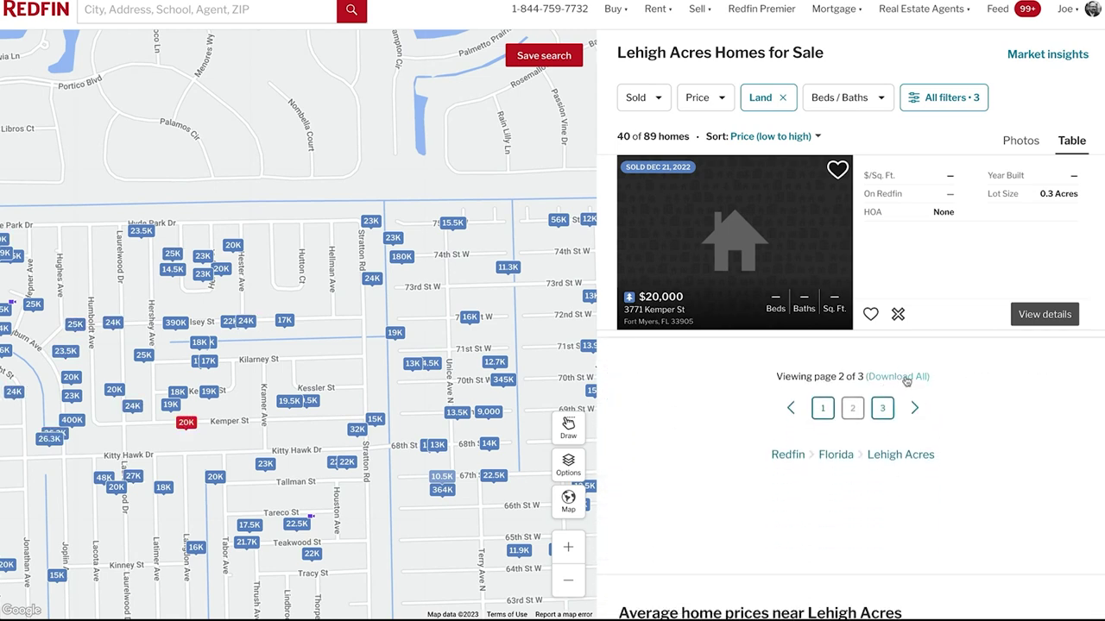
{"action": "scroll", "coordinate": [905, 383], "scroll_direction": "up", "scroll_amount": 2}
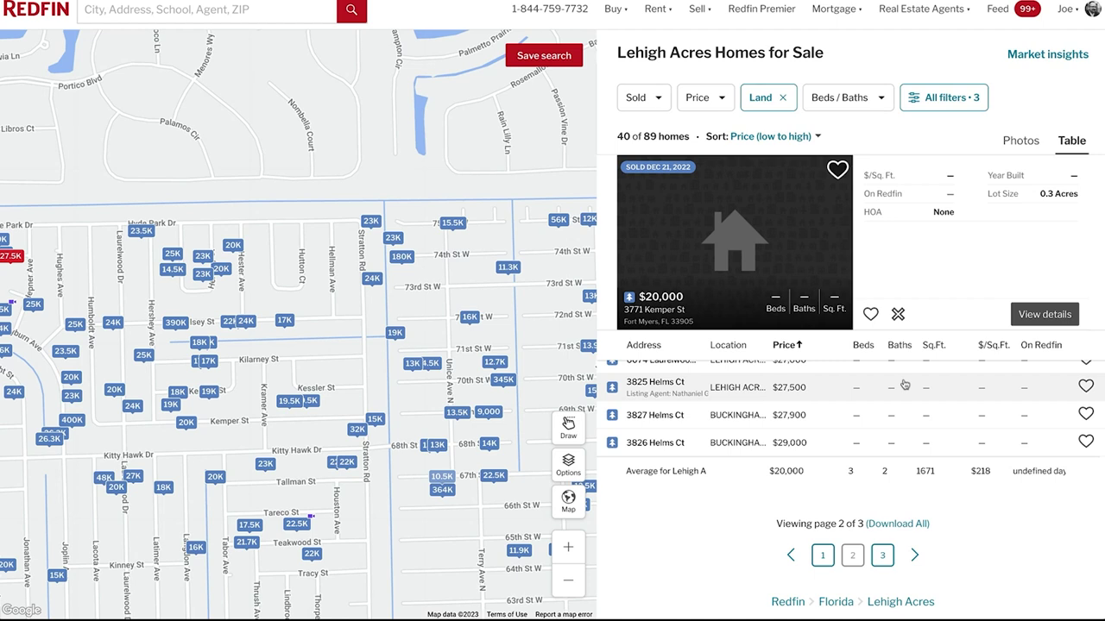
{"action": "left_click", "coordinate": [716, 109]}
{"action": "left_click", "coordinate": [858, 233]}
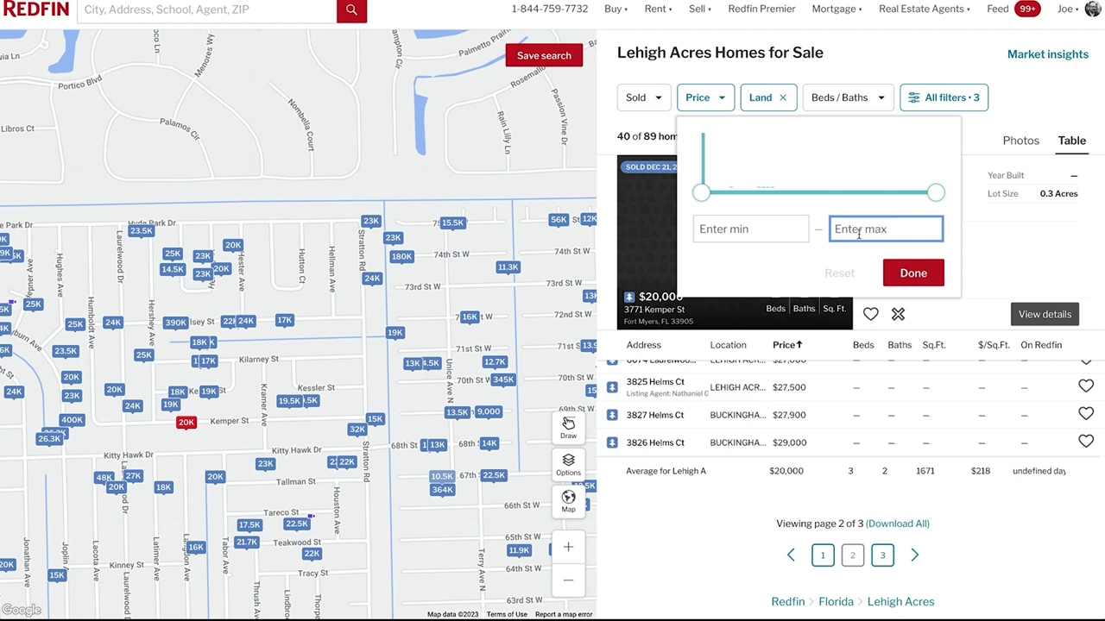
{"action": "type", "text": "40000"}
{"action": "left_click", "coordinate": [923, 275]}
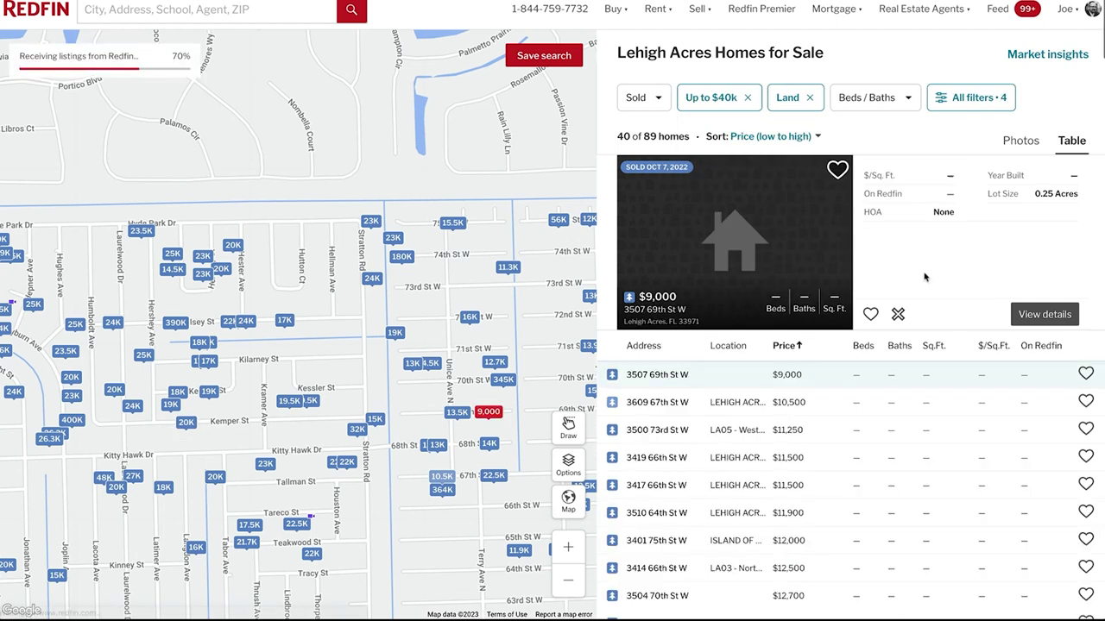
Step: Zoom the map in one level on the Lehigh Acres area
{"action": "left_click", "coordinate": [571, 548]}
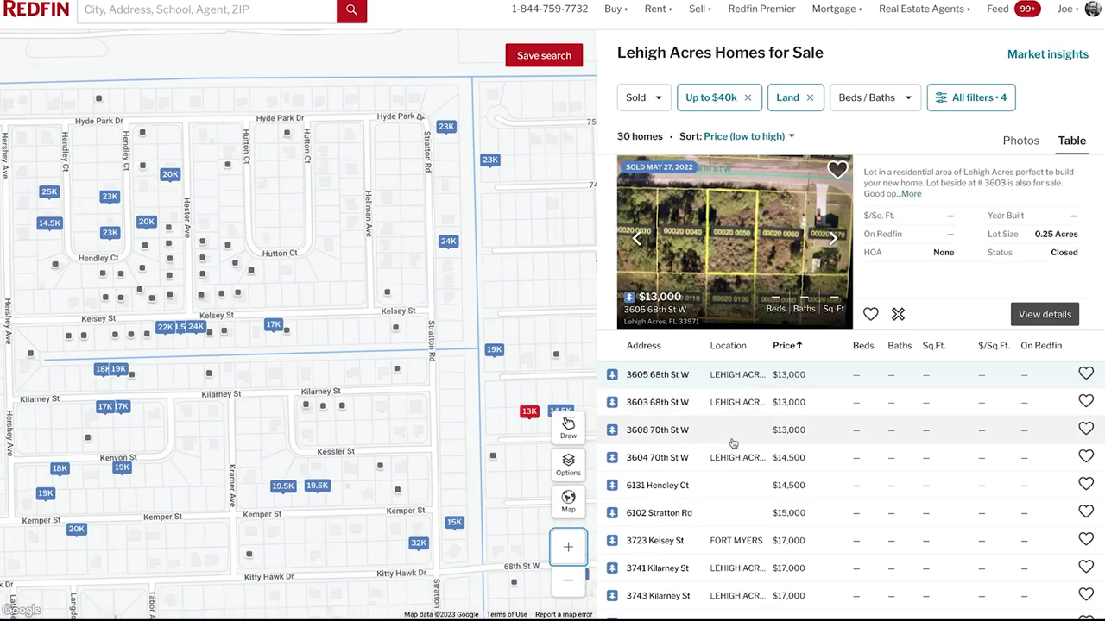
{"action": "scroll", "coordinate": [811, 429], "scroll_direction": "up", "scroll_amount": 1}
{"action": "scroll", "coordinate": [811, 429], "scroll_direction": "down", "scroll_amount": 1}
Step: Change the listing status filter from Sold to For sale
{"action": "left_click", "coordinate": [643, 100]}
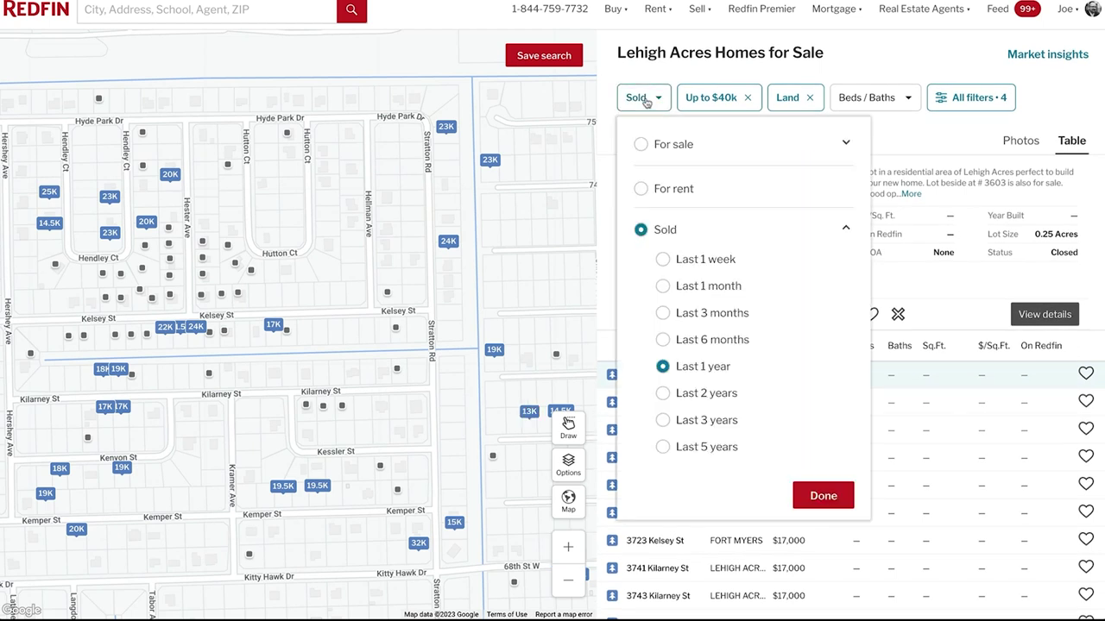
{"action": "left_click", "coordinate": [640, 145]}
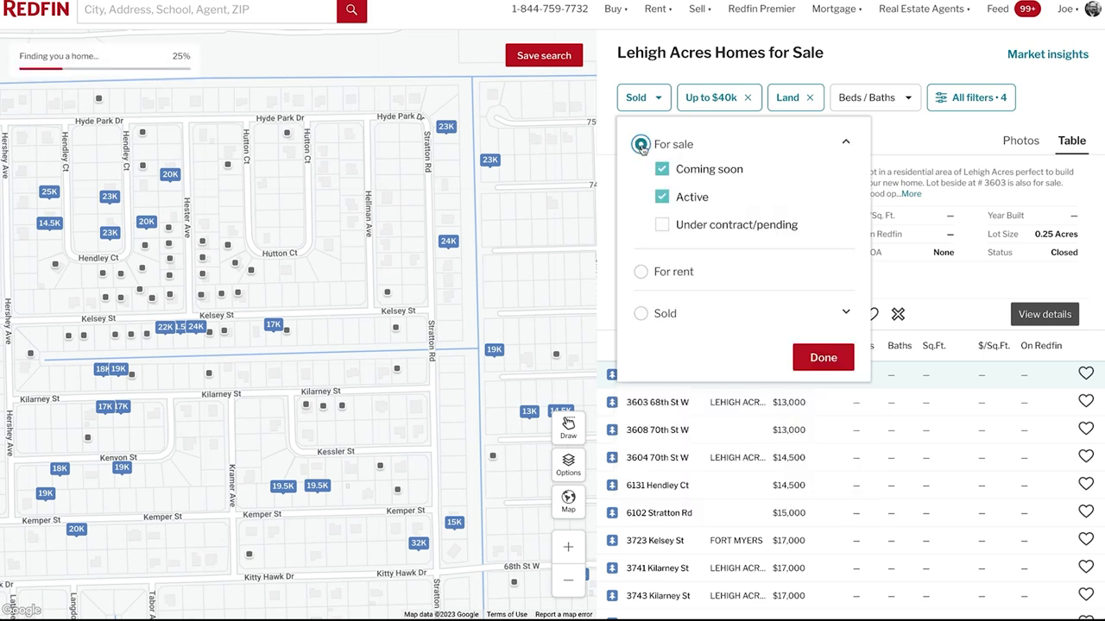
{"action": "left_click", "coordinate": [822, 357]}
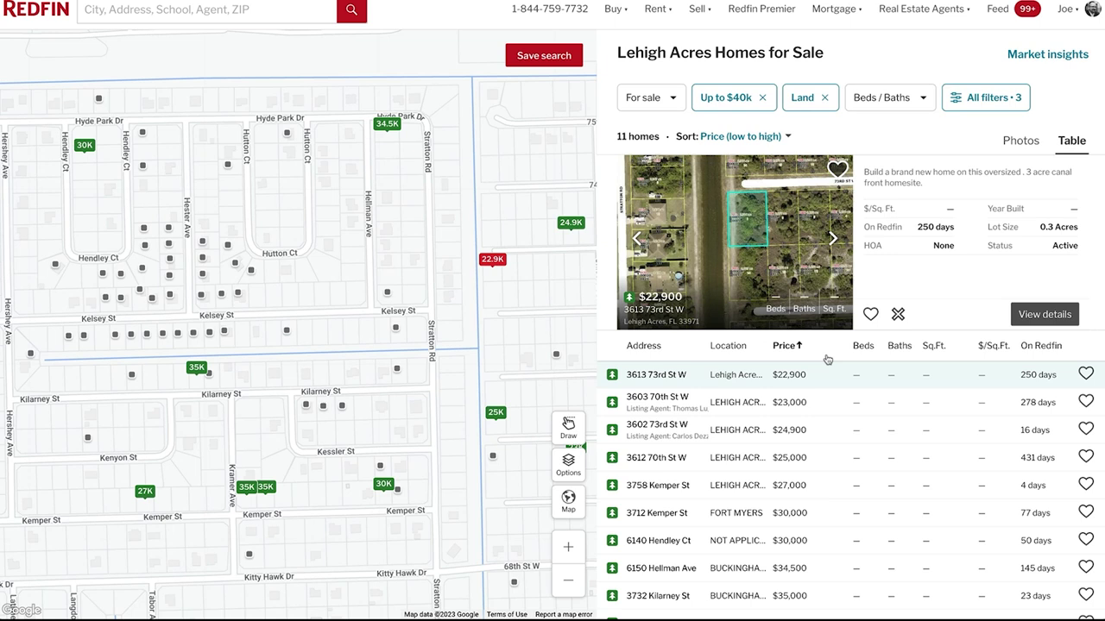
Step: Zoom the map out to a wider area and show results as photo cards
{"action": "left_click", "coordinate": [570, 583]}
{"action": "left_click", "coordinate": [573, 585]}
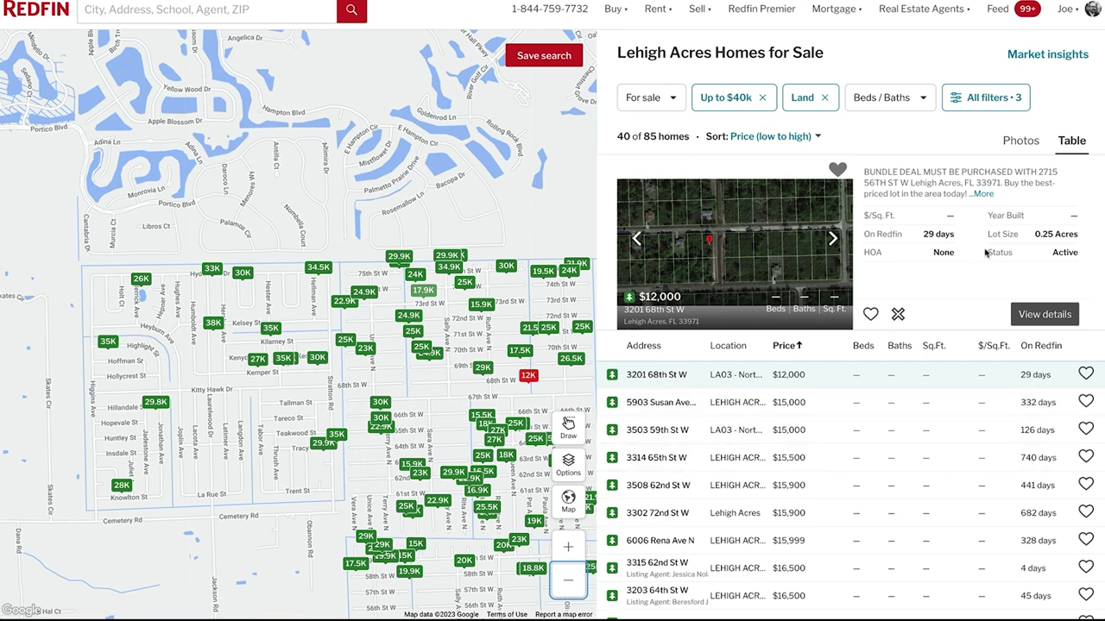
{"action": "left_click", "coordinate": [1021, 141]}
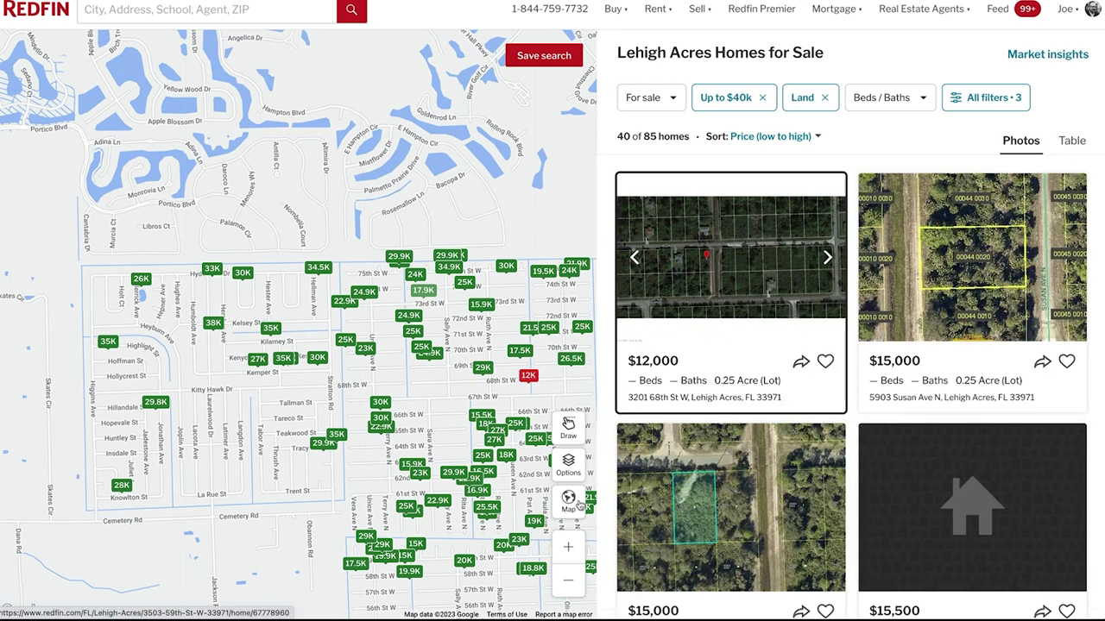
{"action": "left_click", "coordinate": [568, 546]}
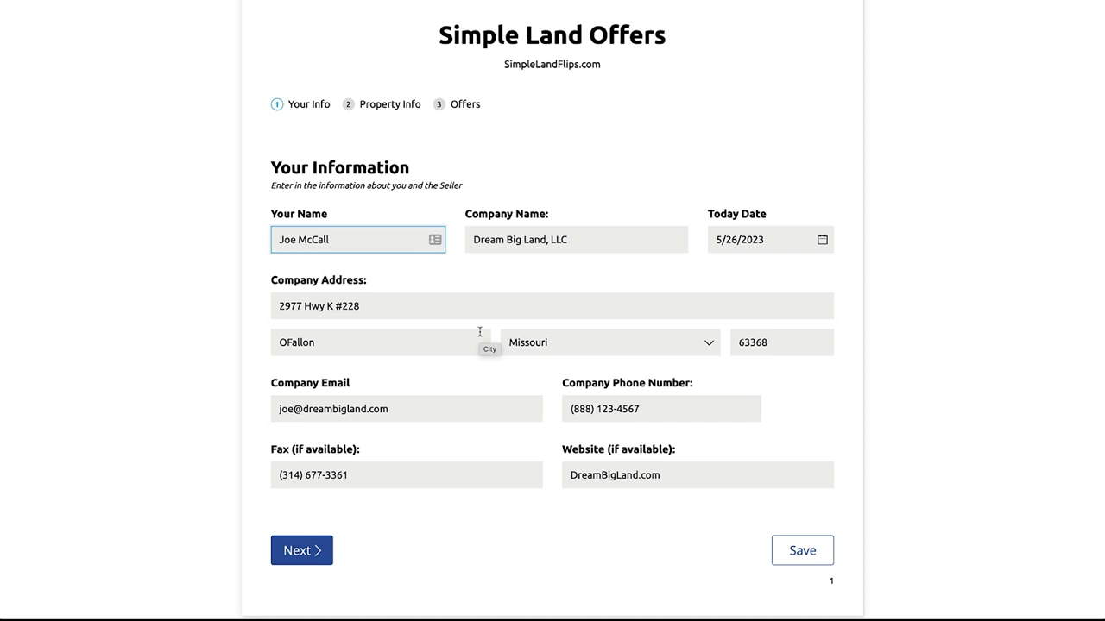
Step: Continue from the Your Information page to the Property Information step
{"action": "left_click", "coordinate": [308, 551]}
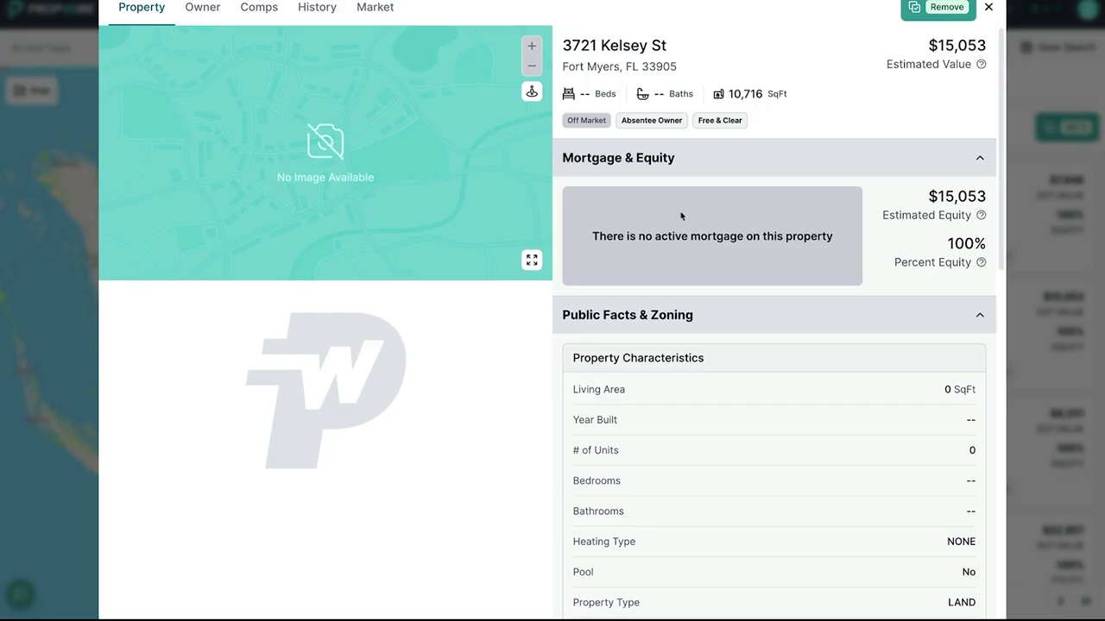
{"action": "scroll", "coordinate": [744, 343], "scroll_direction": "down", "scroll_amount": 5}
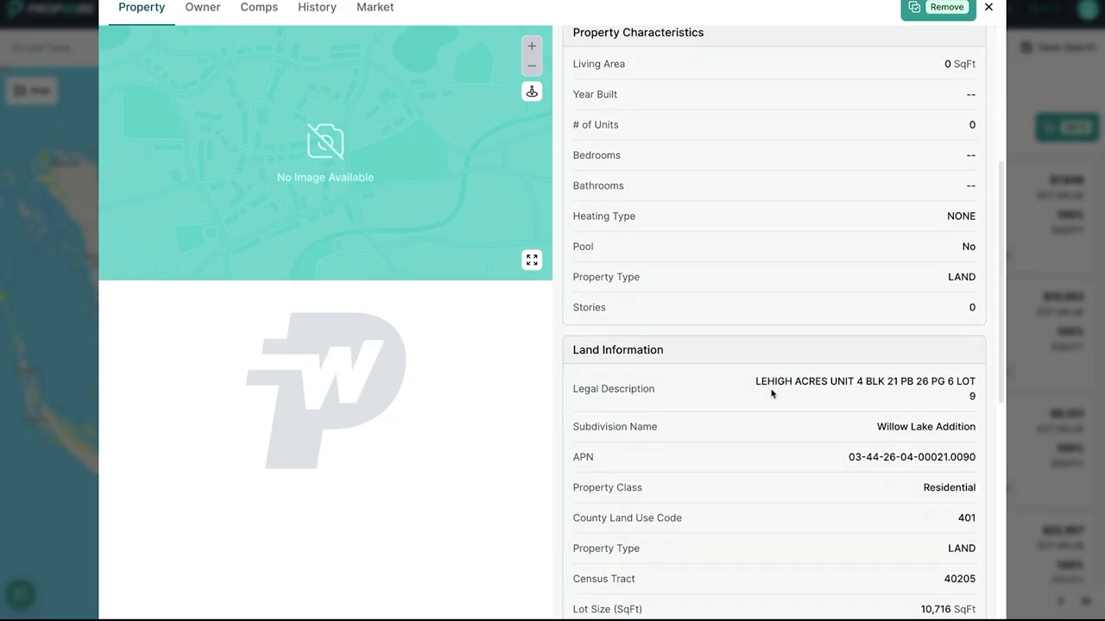
{"action": "triple_click", "coordinate": [860, 417]}
{"action": "key", "text": "ctrl+c"}
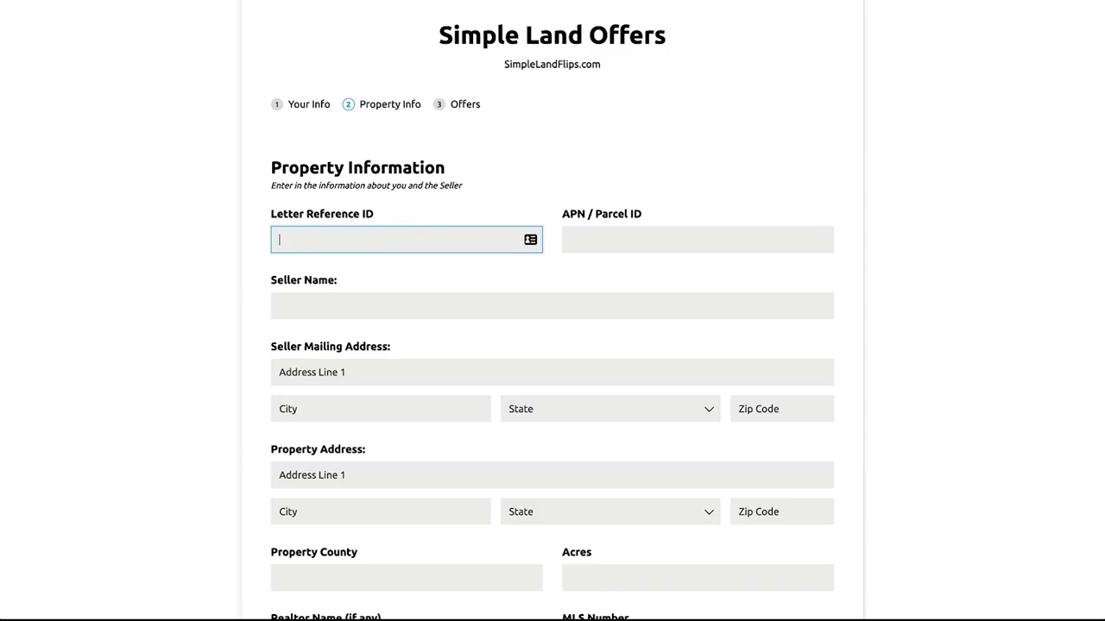
{"action": "left_click", "coordinate": [629, 242]}
{"action": "key", "text": "ctrl+v"}
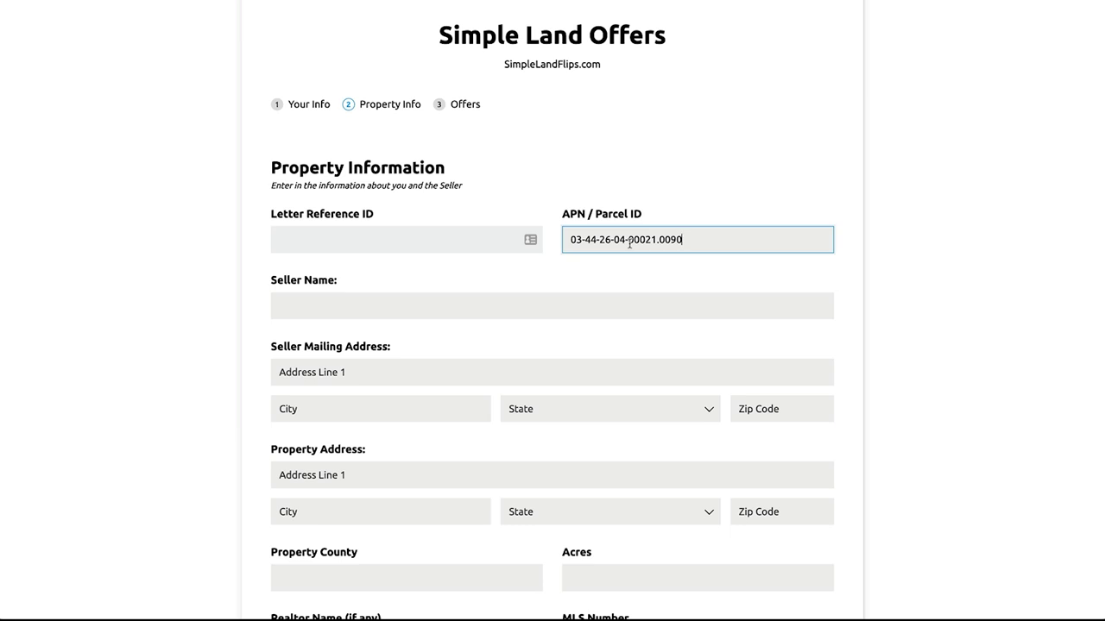
{"action": "left_click", "coordinate": [403, 316]}
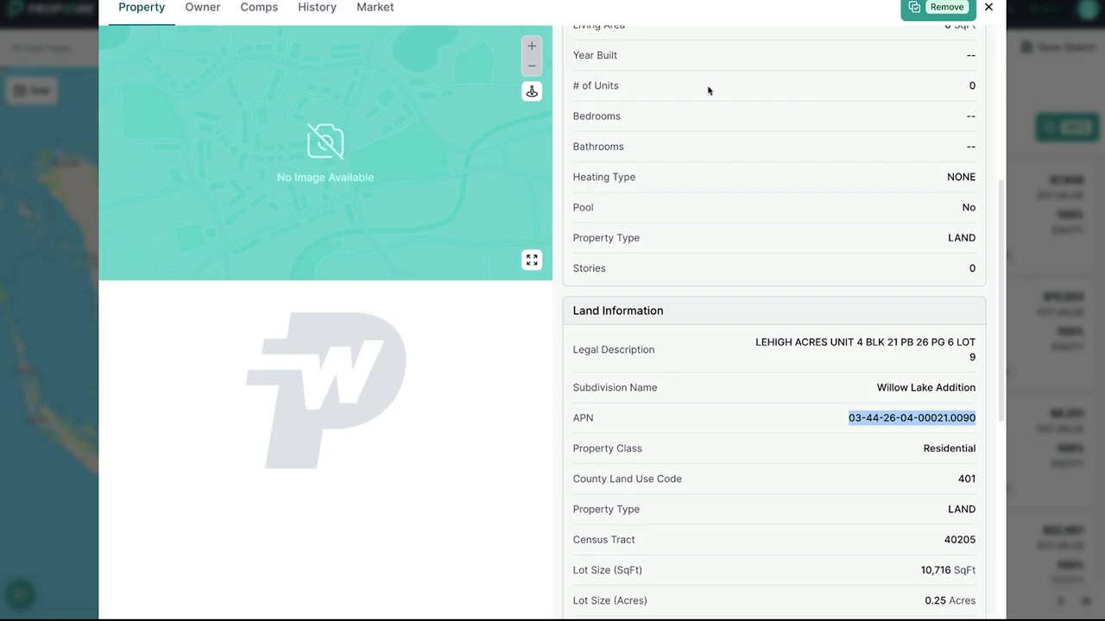
Step: Copy the owner's name from PropWire into the Seller Name field
{"action": "left_click", "coordinate": [206, 10]}
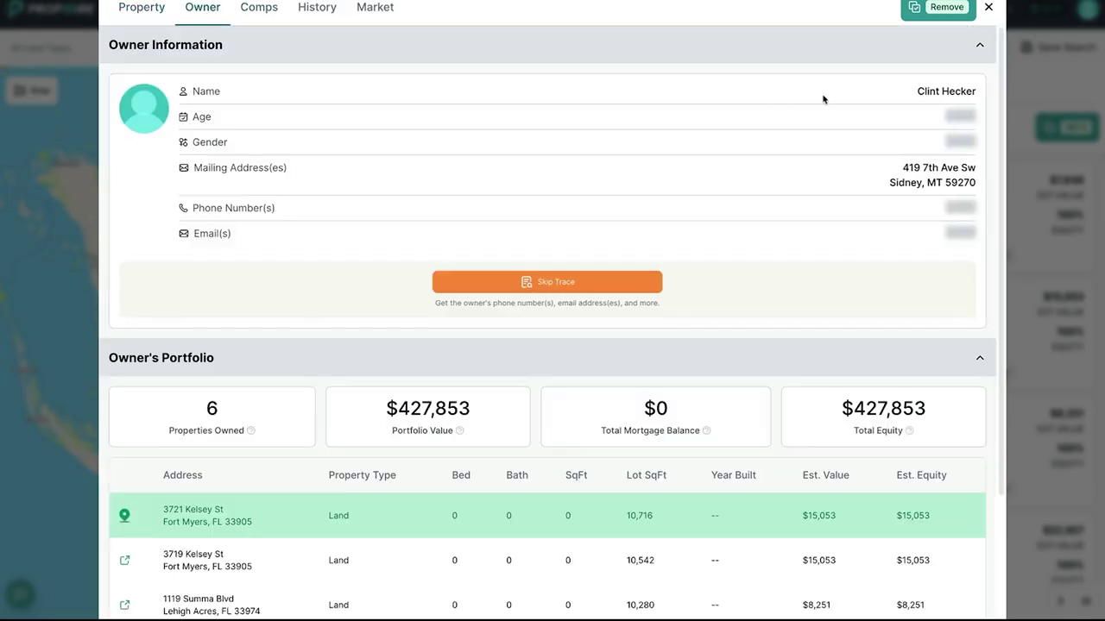
{"action": "left_click_drag", "start_coordinate": [916, 92], "coordinate": [980, 98]}
{"action": "key", "text": "ctrl+c"}
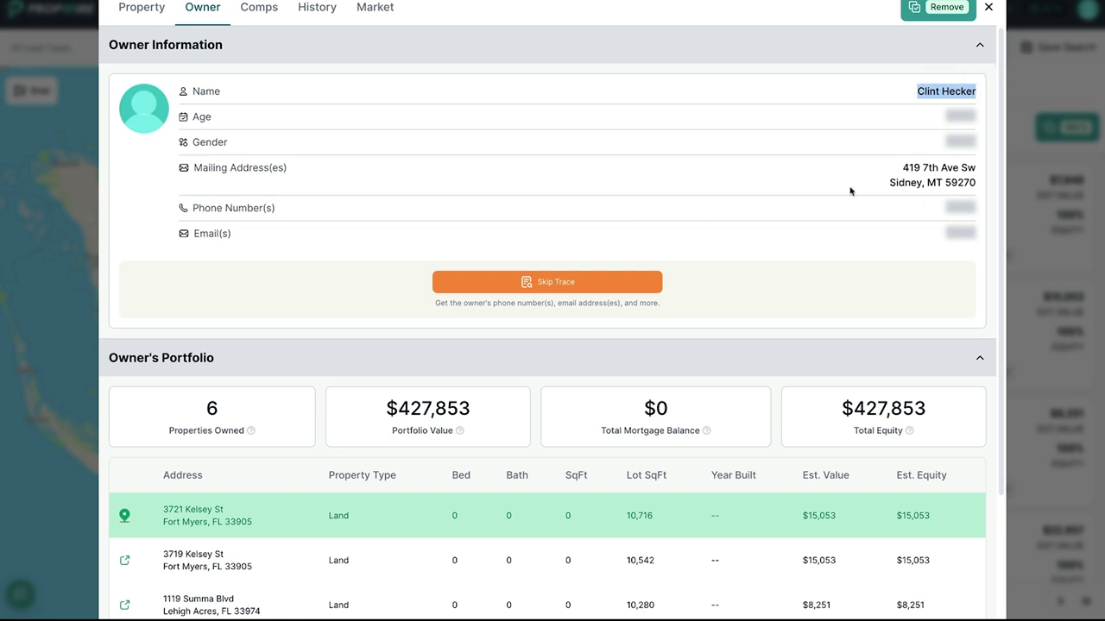
{"action": "key", "text": "alt+Tab"}
{"action": "left_click", "coordinate": [280, 305]}
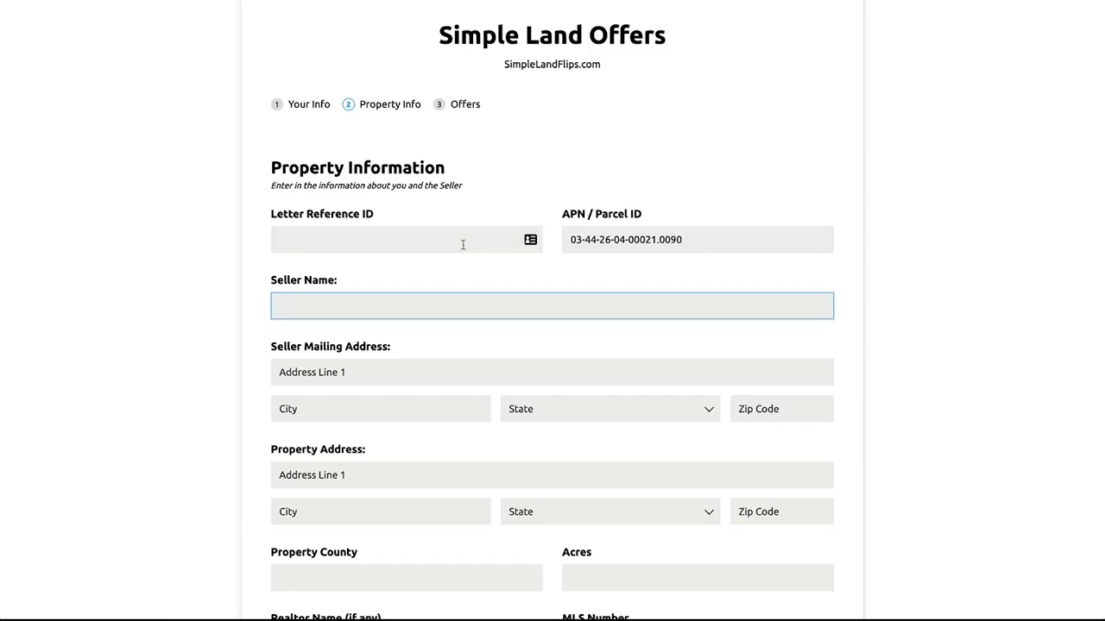
{"action": "key", "text": "ctrl+v"}
Step: Paste the owner's mailing address from PropWire into the seller's address line
{"action": "left_click", "coordinate": [356, 375]}
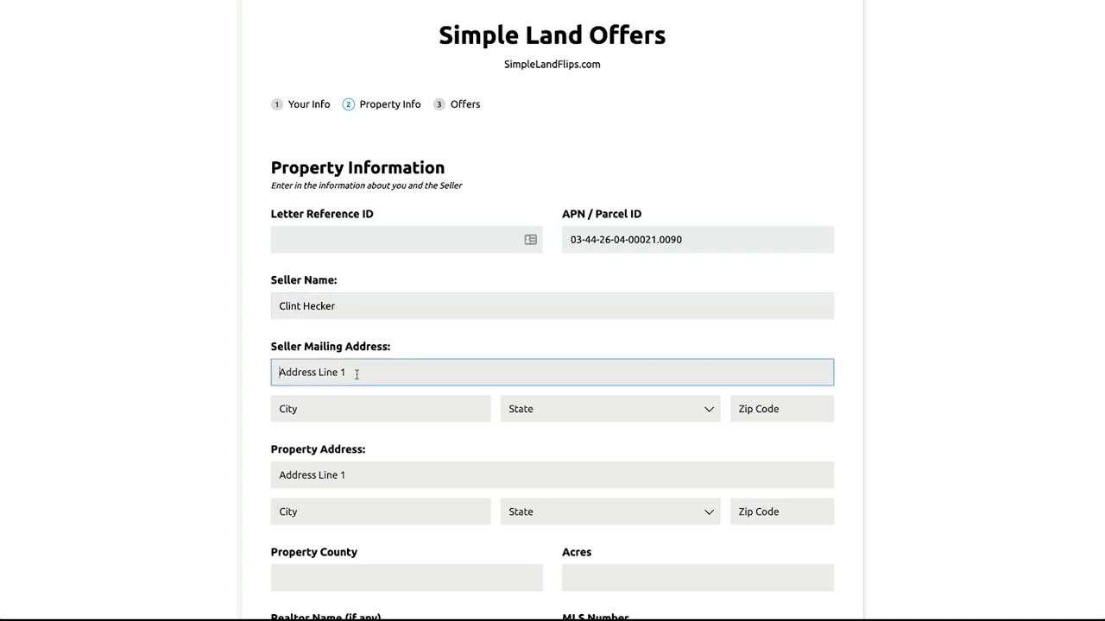
{"action": "key", "text": "alt+Tab"}
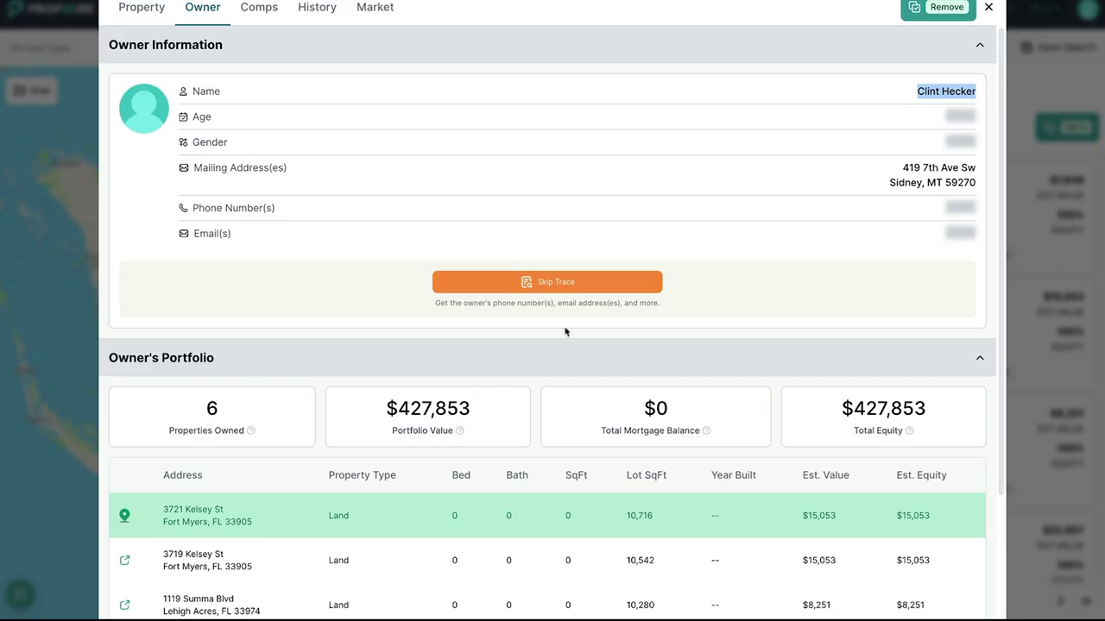
{"action": "scroll", "coordinate": [596, 429], "scroll_direction": "down", "scroll_amount": 2}
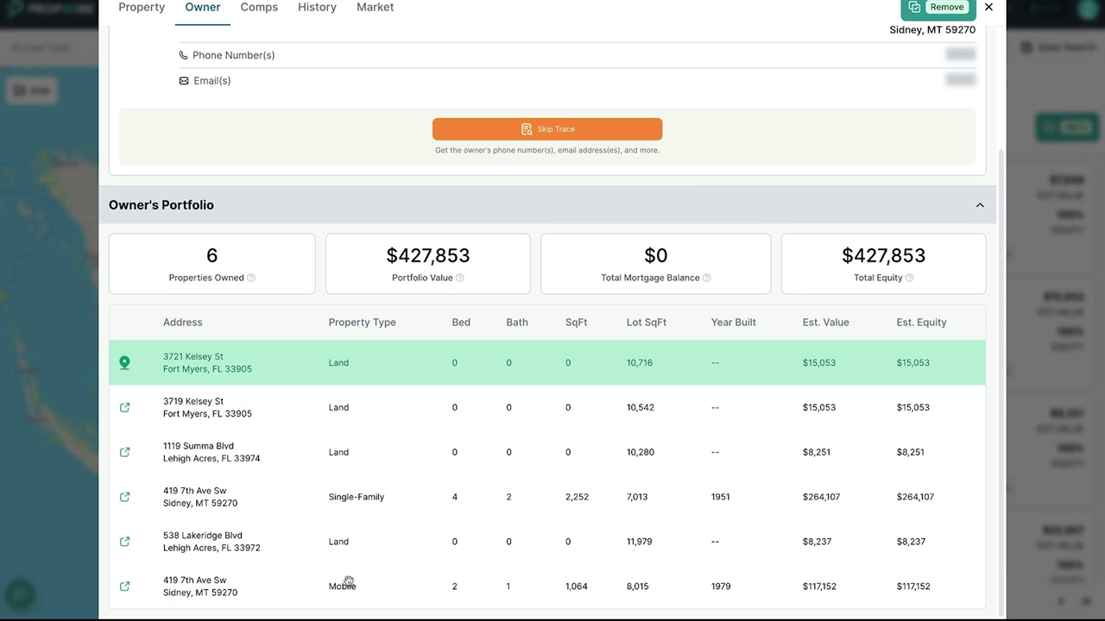
{"action": "scroll", "coordinate": [649, 502], "scroll_direction": "up", "scroll_amount": 2}
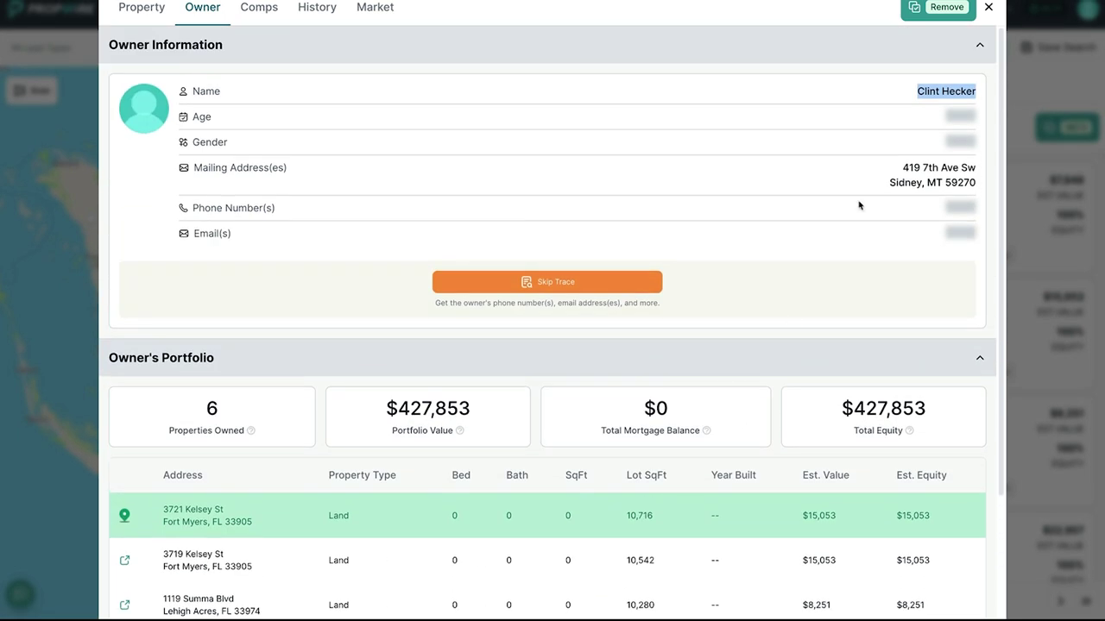
{"action": "left_click", "coordinate": [902, 168]}
{"action": "left_click_drag", "start_coordinate": [902, 168], "coordinate": [977, 184]}
{"action": "left_click", "coordinate": [1015, 207]}
{"action": "key", "text": "alt+Tab"}
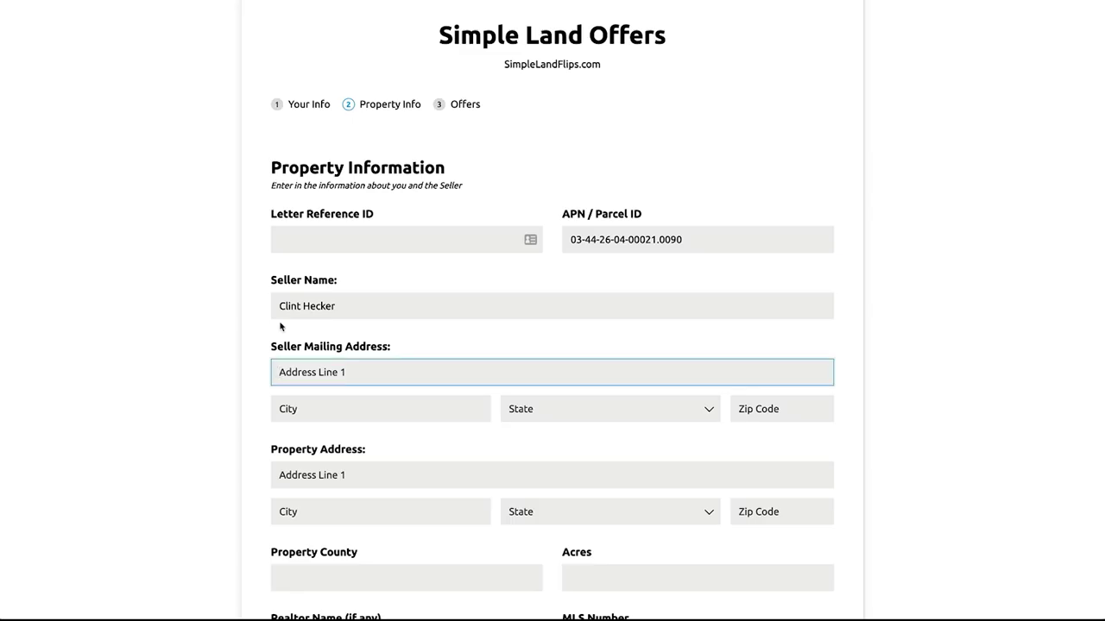
{"action": "key", "text": "ctrl+v"}
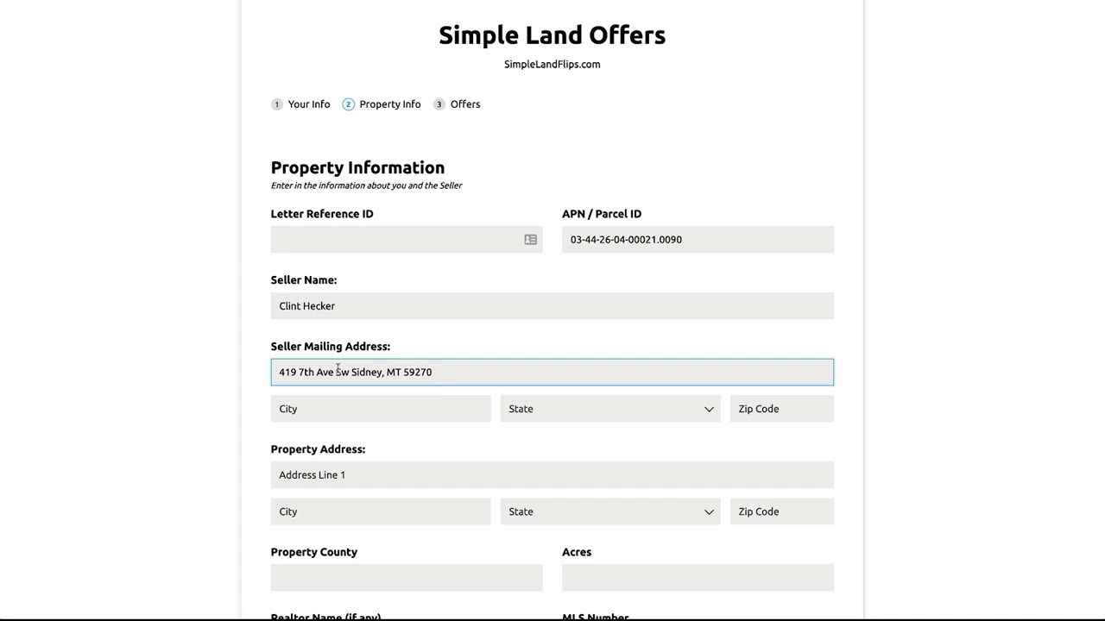
Step: Move the city into the seller City field and set the state to Montana
{"action": "double_click", "coordinate": [358, 372]}
{"action": "key", "text": "ctrl+x"}
{"action": "left_click", "coordinate": [337, 409]}
{"action": "key", "text": "ctrl+v"}
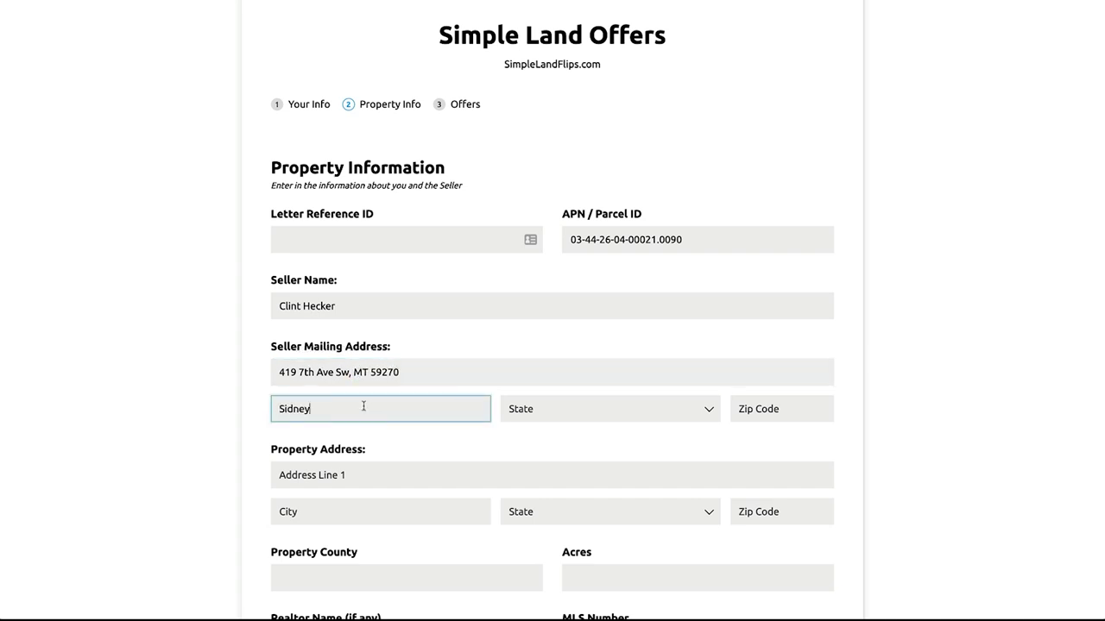
{"action": "left_click", "coordinate": [540, 405]}
{"action": "type", "text": "mont"}
{"action": "key", "text": "Return"}
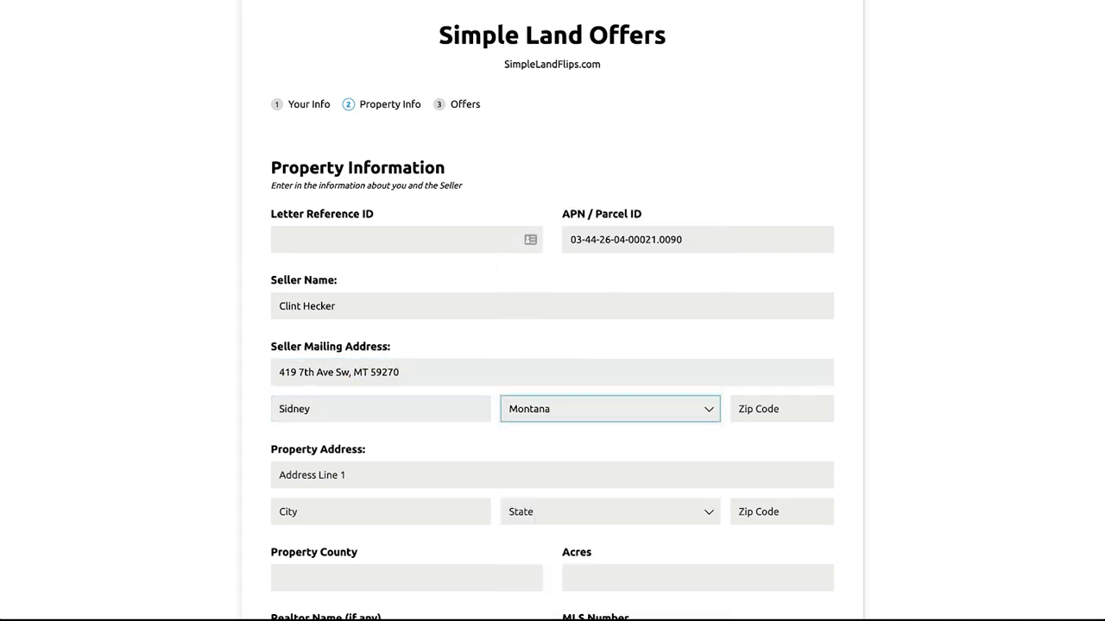
Step: Move the zip into the seller Zip Code field and strip the leftover state abbreviation
{"action": "double_click", "coordinate": [395, 375]}
{"action": "key", "text": "ctrl+x"}
{"action": "left_click", "coordinate": [772, 411]}
{"action": "key", "text": "ctrl+v"}
{"action": "left_click", "coordinate": [420, 371]}
{"action": "key", "text": "BackSpace"}
{"action": "key", "text": "BackSpace"}
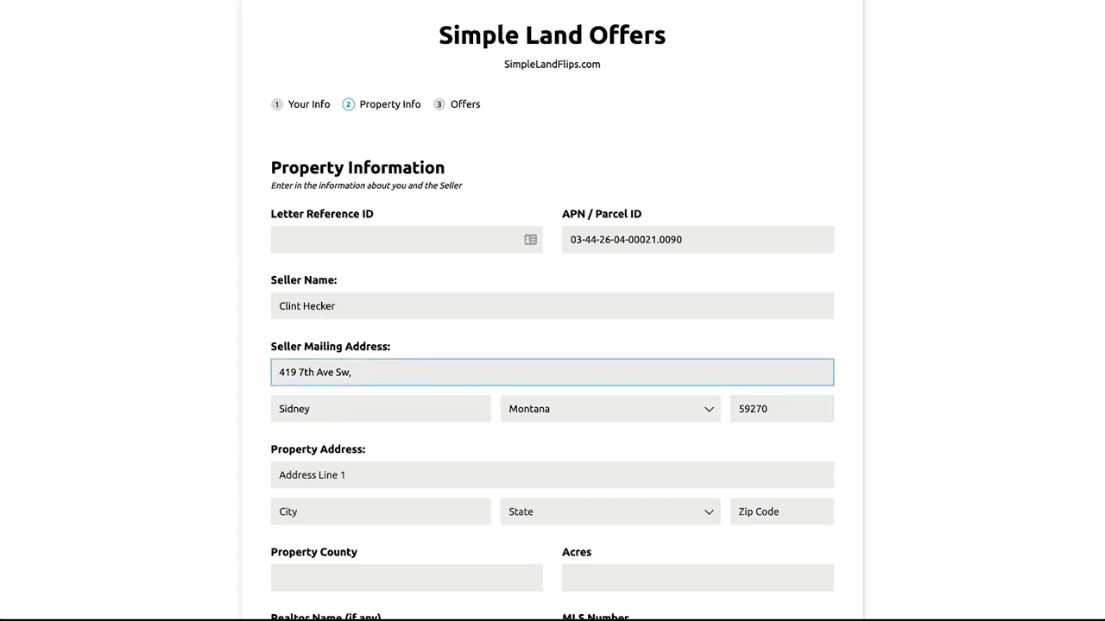
{"action": "left_click", "coordinate": [382, 475]}
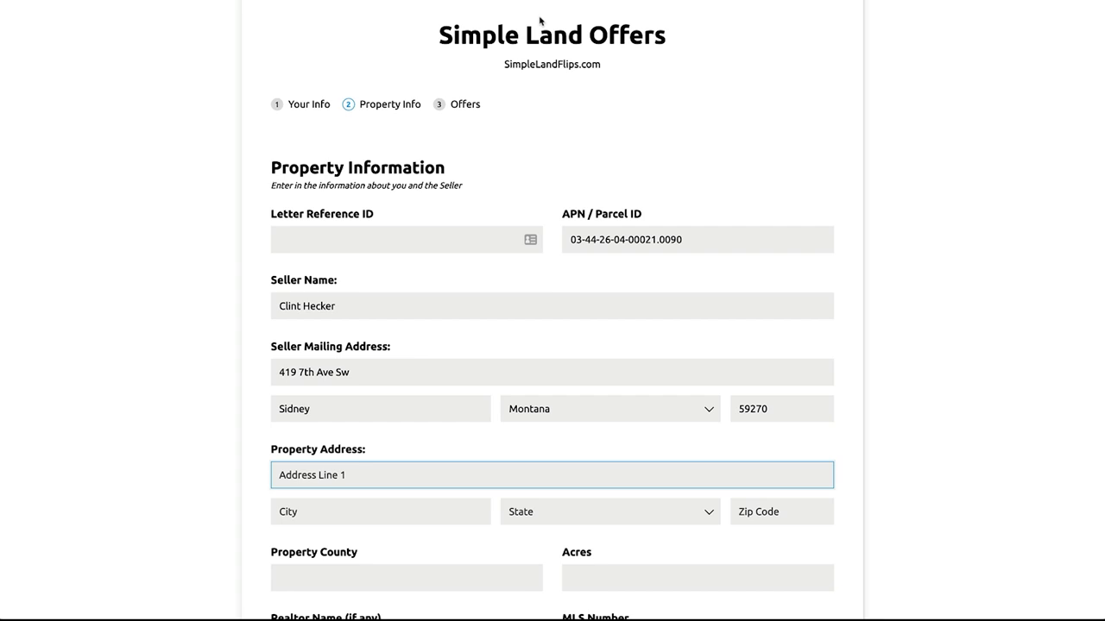
{"action": "key", "text": "alt+Tab"}
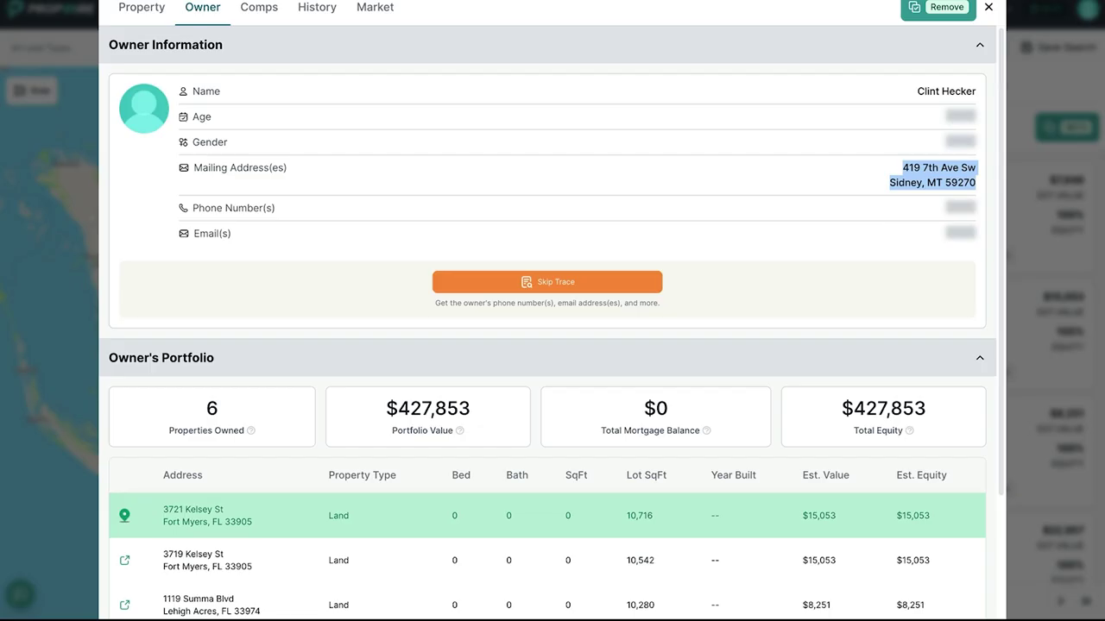
Step: Paste the property's full address from PropWire into the property Address Line 1
{"action": "left_click", "coordinate": [137, 9]}
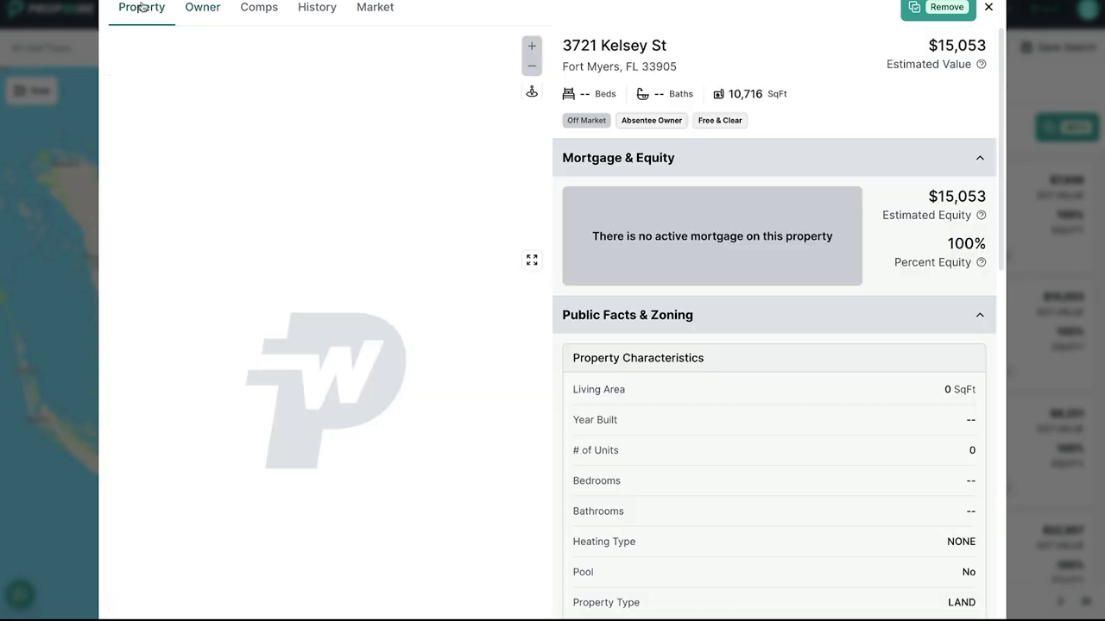
{"action": "left_click_drag", "start_coordinate": [685, 69], "coordinate": [563, 39]}
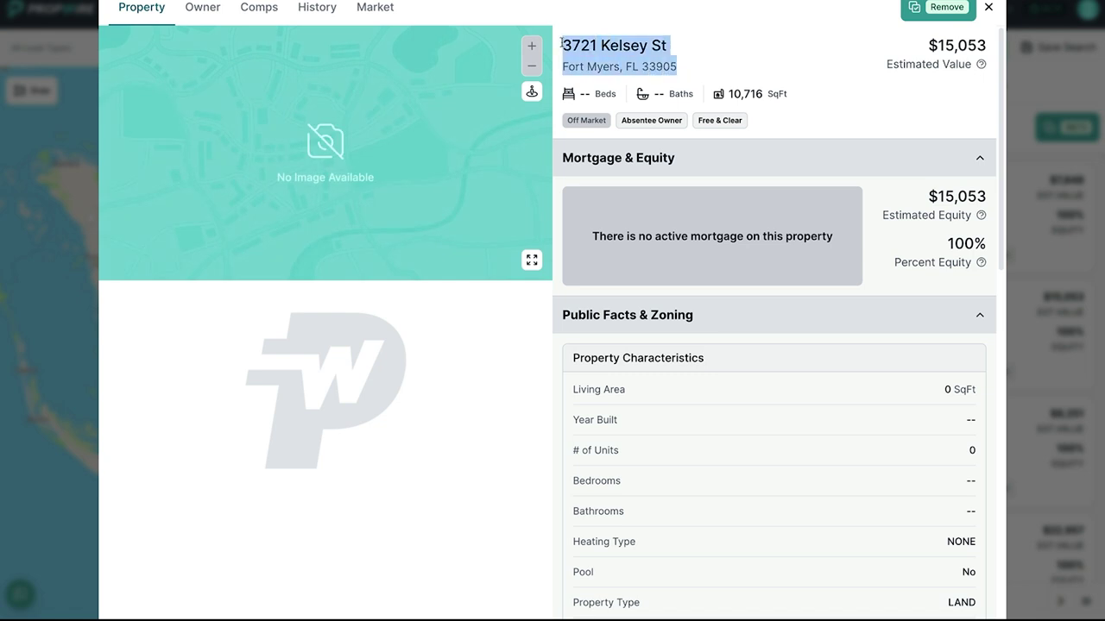
{"action": "left_click", "coordinate": [562, 25]}
{"action": "key", "text": "alt+Tab"}
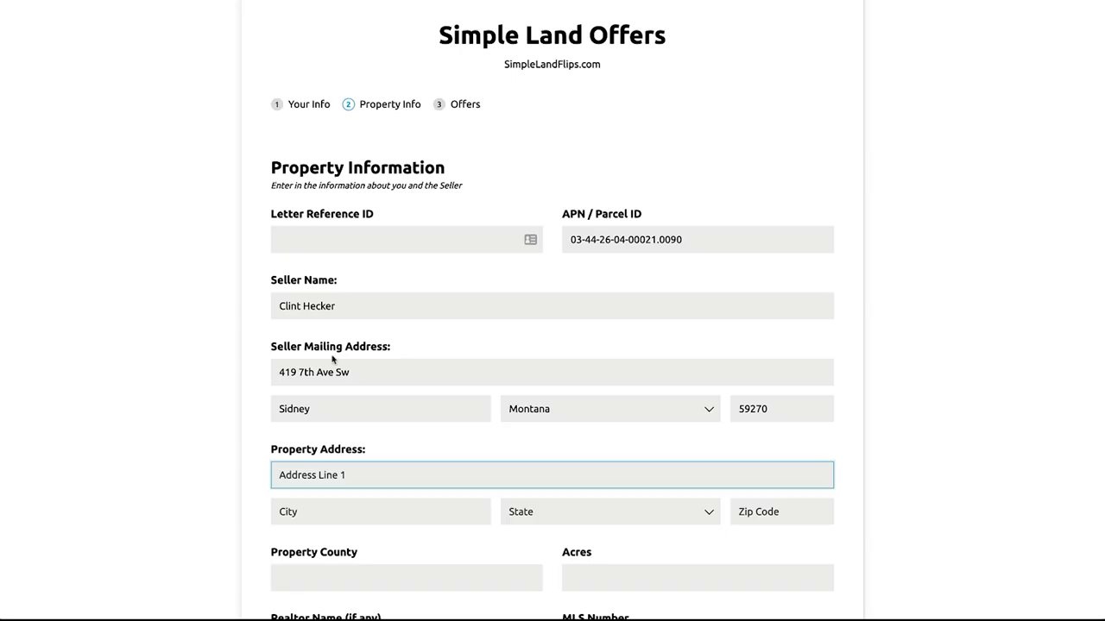
{"action": "key", "text": "ctrl+v"}
Step: Move Fort Myers into the property City field and set the state to Florida
{"action": "double_click", "coordinate": [354, 474]}
{"action": "key", "text": "ctrl+shift+Right"}
{"action": "key", "text": "BackSpace"}
{"action": "left_click", "coordinate": [327, 518]}
{"action": "key", "text": "ctrl+v"}
{"action": "key", "text": "Tab"}
{"action": "type", "text": "F"}
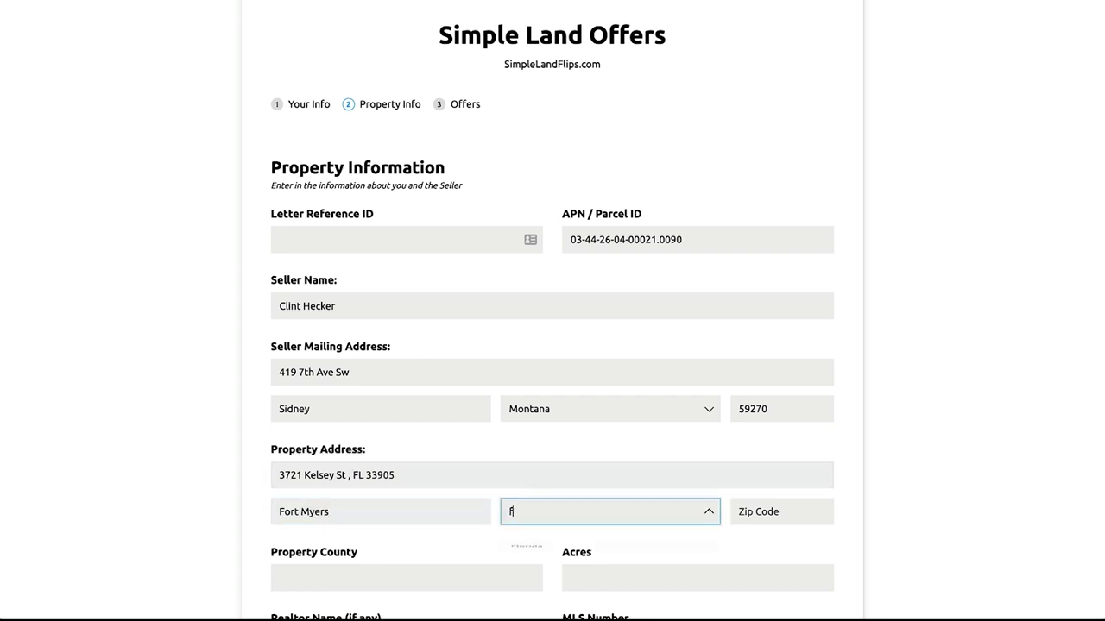
{"action": "key", "text": "Return"}
Step: Move the zip into the property Zip field and delete the leftover state abbreviation
{"action": "double_click", "coordinate": [372, 475]}
{"action": "key", "text": "ctrl+x"}
{"action": "left_click", "coordinate": [759, 516]}
{"action": "key", "text": "ctrl+v"}
{"action": "left_click", "coordinate": [469, 485]}
{"action": "key", "text": "BackSpace"}
{"action": "key", "text": "BackSpace"}
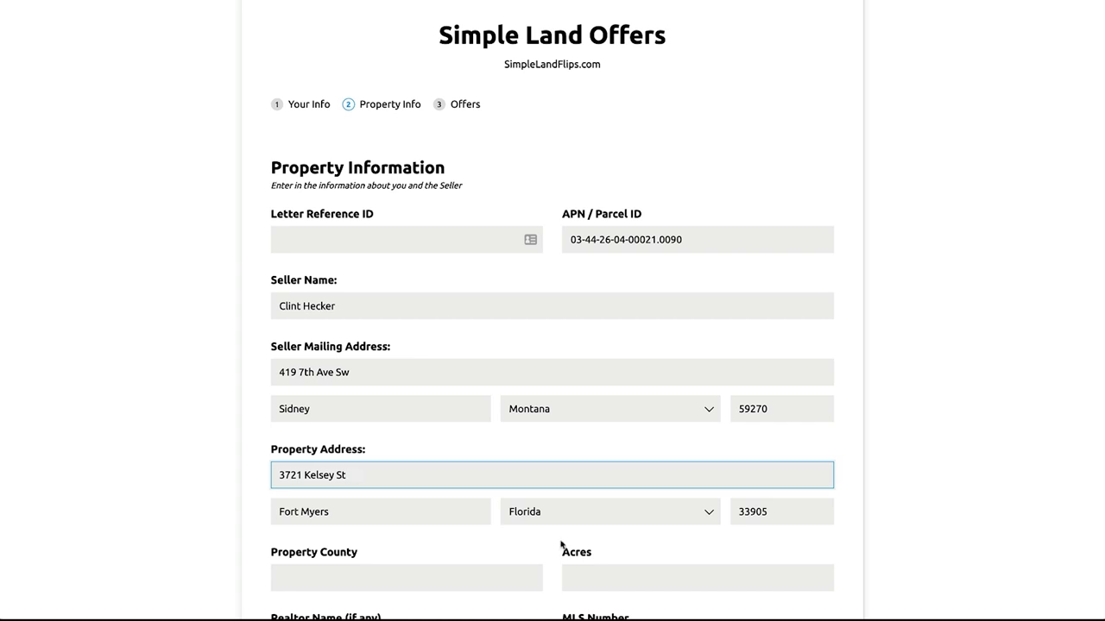
{"action": "scroll", "coordinate": [560, 544], "scroll_direction": "down", "scroll_amount": 2}
Step: Set Property County to Lee and Acres to 0.25, checking the value in Calculator
{"action": "left_click", "coordinate": [390, 434]}
{"action": "type", "text": "Lee"}
{"action": "left_click", "coordinate": [605, 424]}
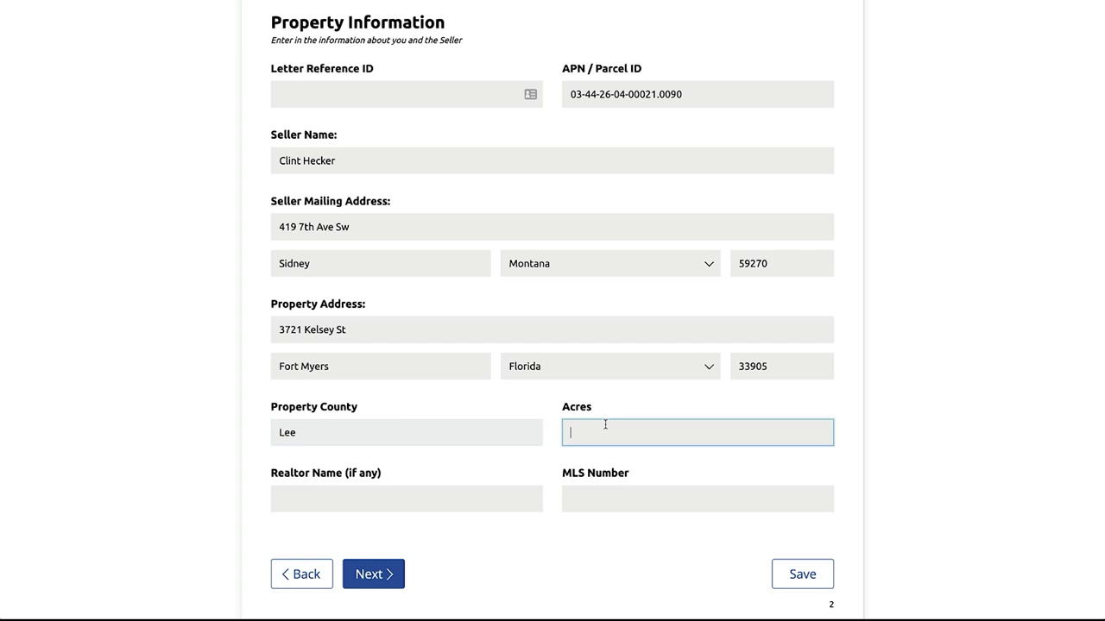
{"action": "type", "text": ".0"}
{"action": "type", "text": ".25"}
{"action": "key", "text": "super+Tab"}
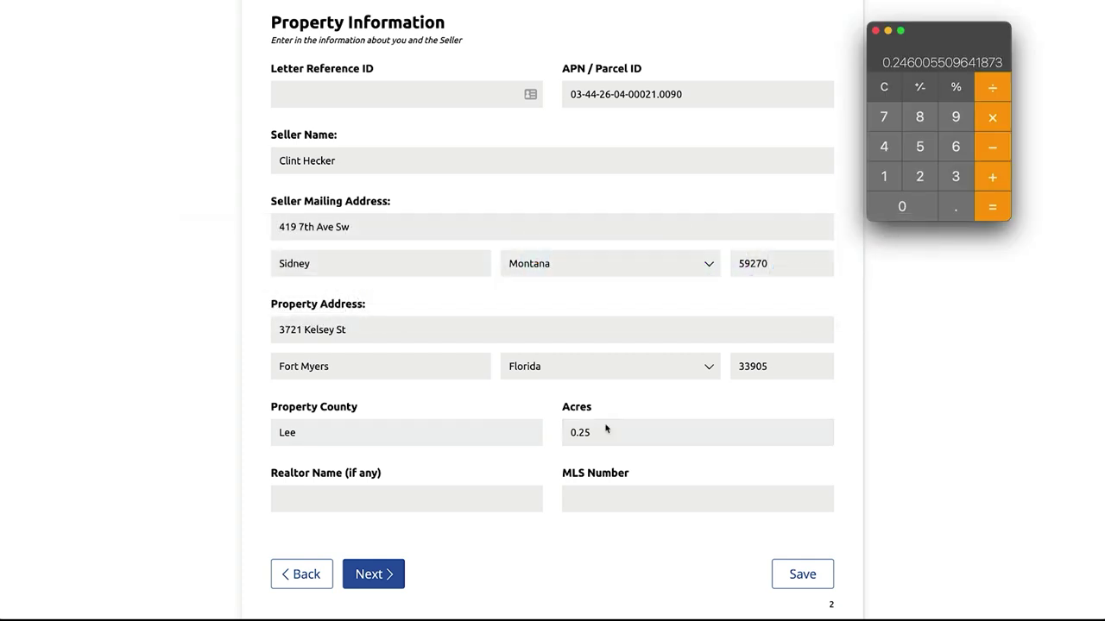
{"action": "key", "text": "super+Tab"}
Step: Enter the realtor's name and MLS number 6547545, then advance to the Offers step
{"action": "left_click", "coordinate": [418, 495]}
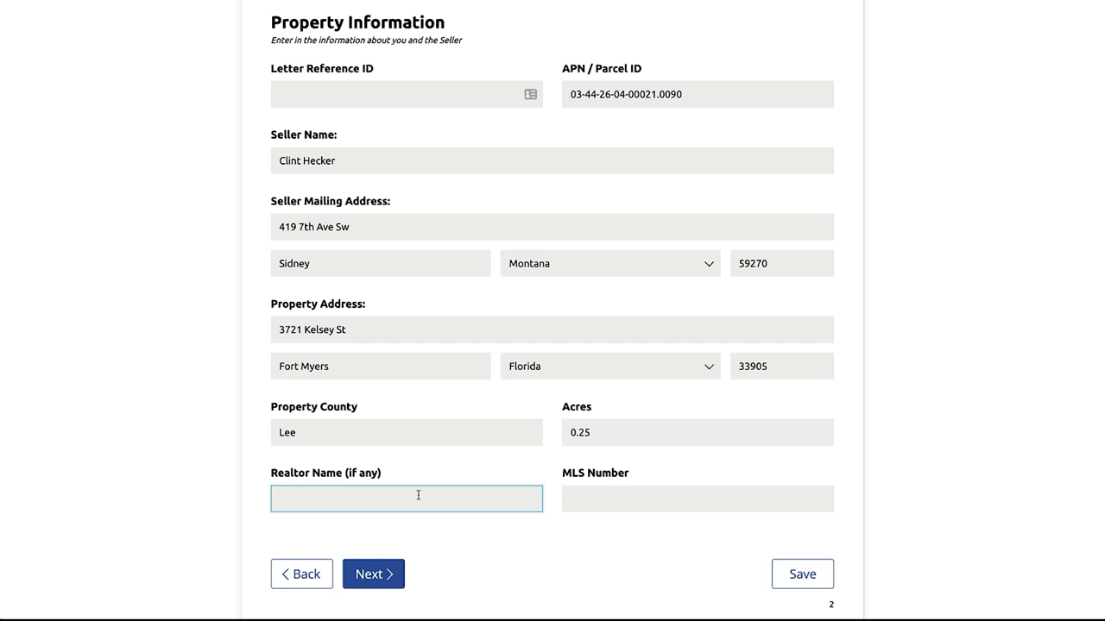
{"action": "type", "text": "Jim Realtor"}
{"action": "left_click", "coordinate": [641, 496]}
{"action": "type", "text": "6547545"}
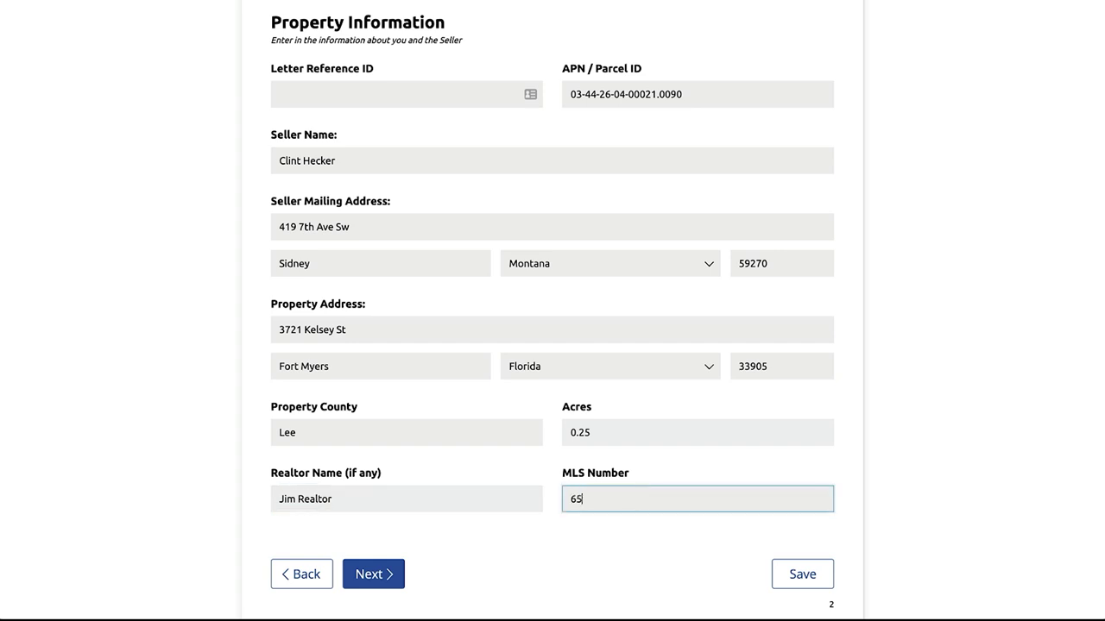
{"action": "left_click", "coordinate": [384, 578]}
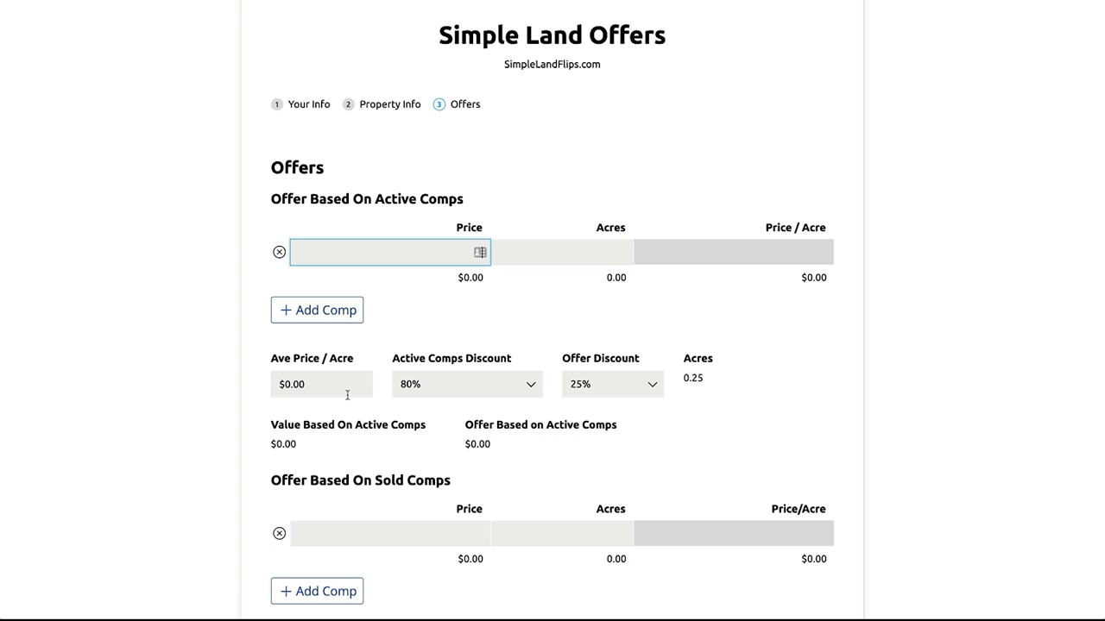
{"action": "left_click_drag", "start_coordinate": [283, 197], "coordinate": [468, 200]}
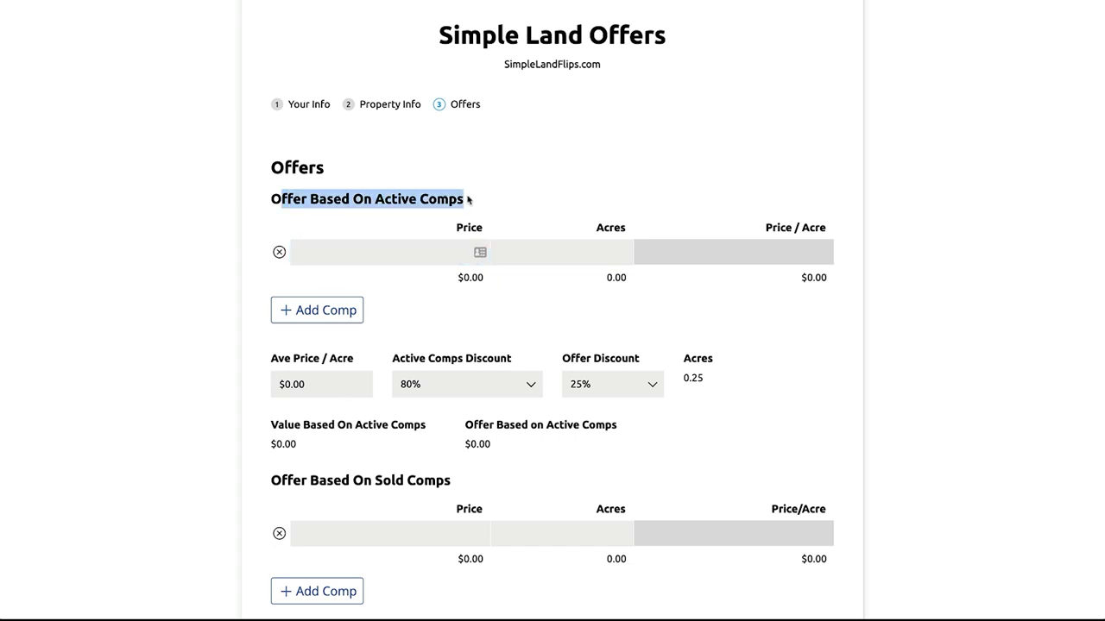
{"action": "scroll", "coordinate": [383, 345], "scroll_direction": "down", "scroll_amount": 2}
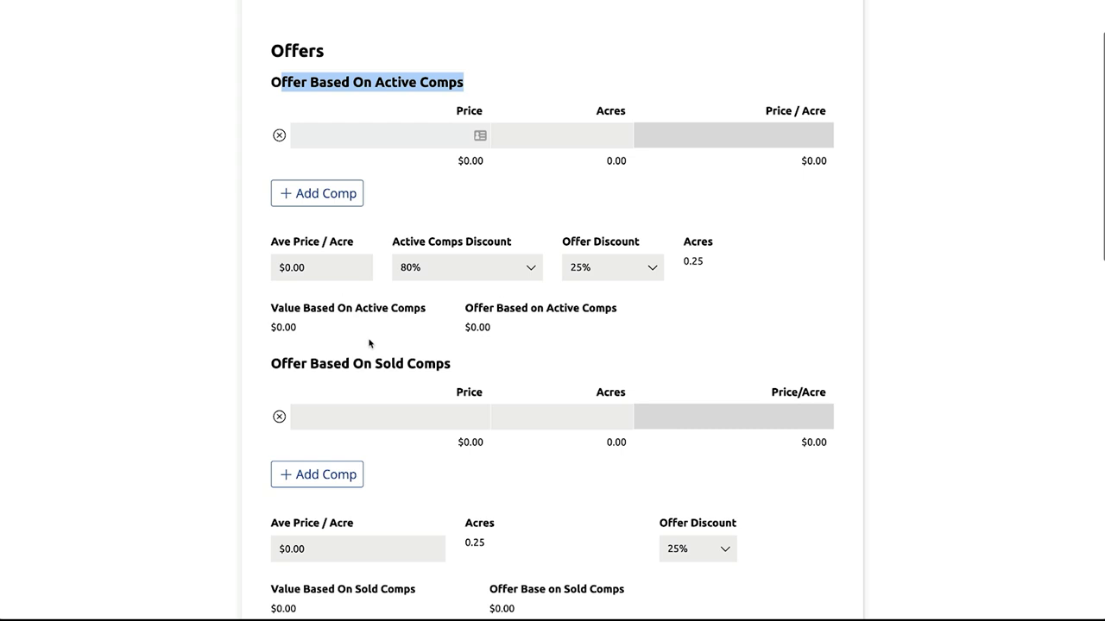
{"action": "left_click_drag", "start_coordinate": [293, 359], "coordinate": [447, 363]}
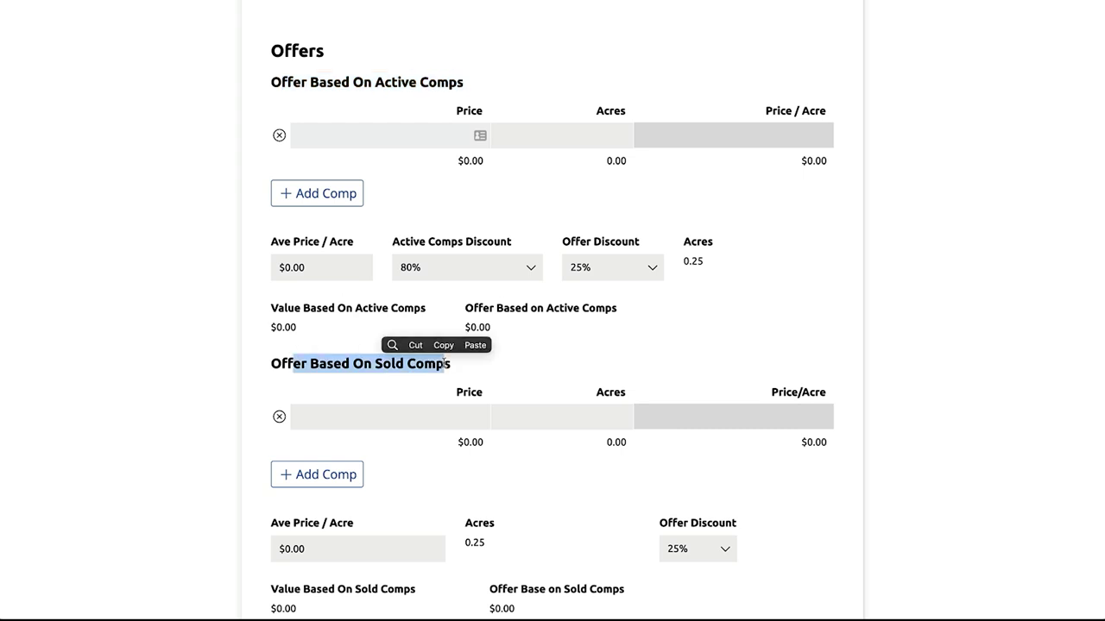
{"action": "scroll", "coordinate": [449, 440], "scroll_direction": "down", "scroll_amount": 4}
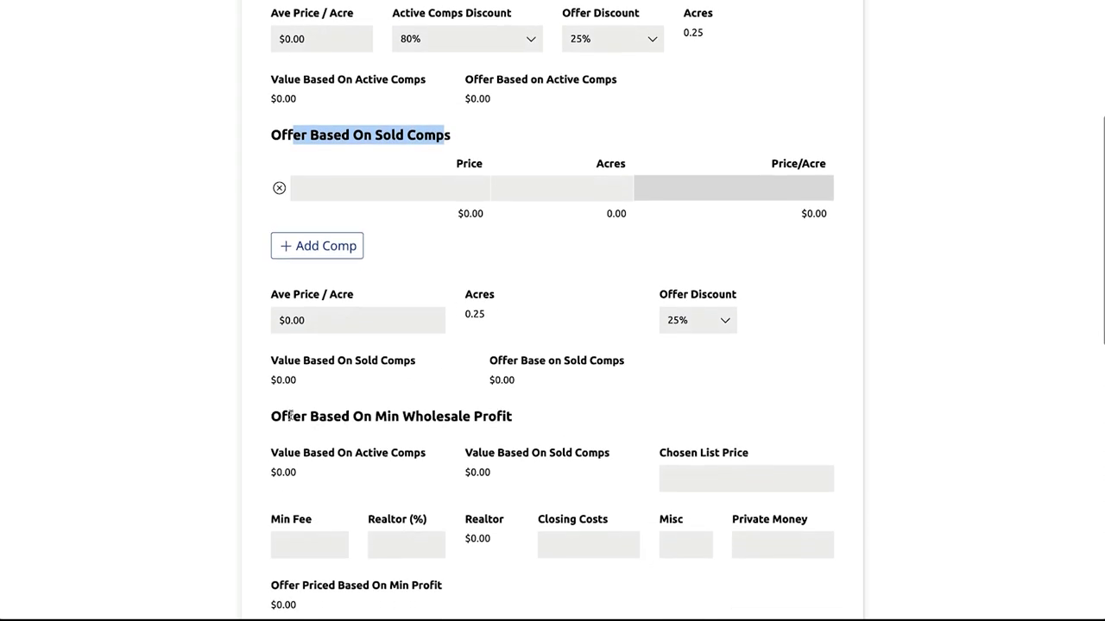
{"action": "left_click_drag", "start_coordinate": [293, 416], "coordinate": [454, 437]}
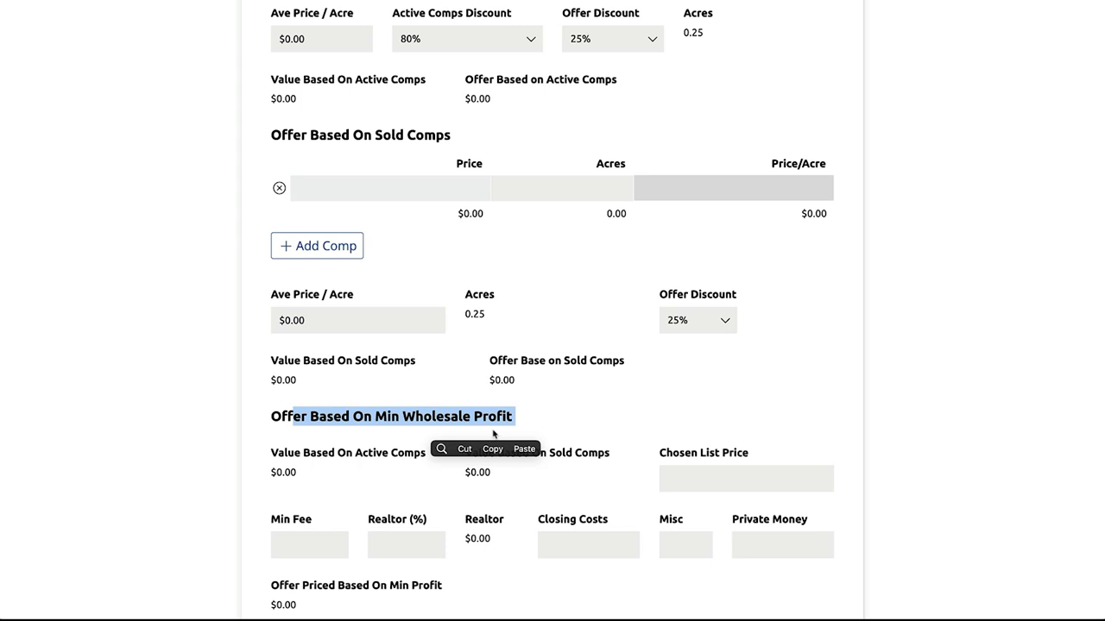
{"action": "scroll", "coordinate": [564, 299], "scroll_direction": "up", "scroll_amount": 6}
{"action": "left_click", "coordinate": [441, 258]}
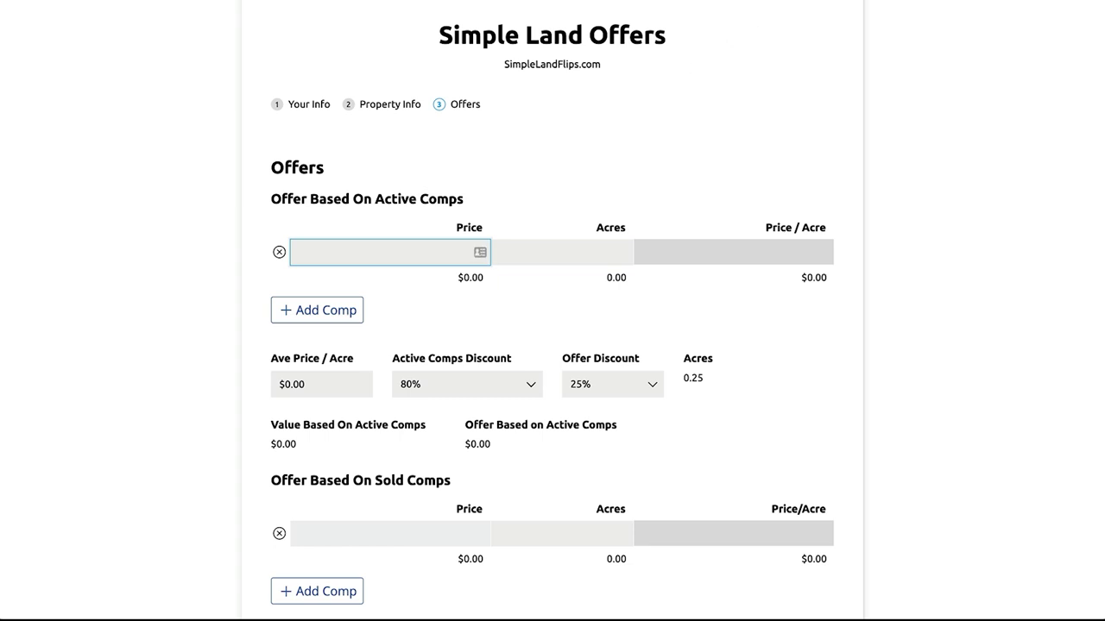
Step: Enter the first two active comps from Redfin: $17,900 and $22,900, each 0.25 acres
{"action": "key", "text": "ctrl+Tab"}
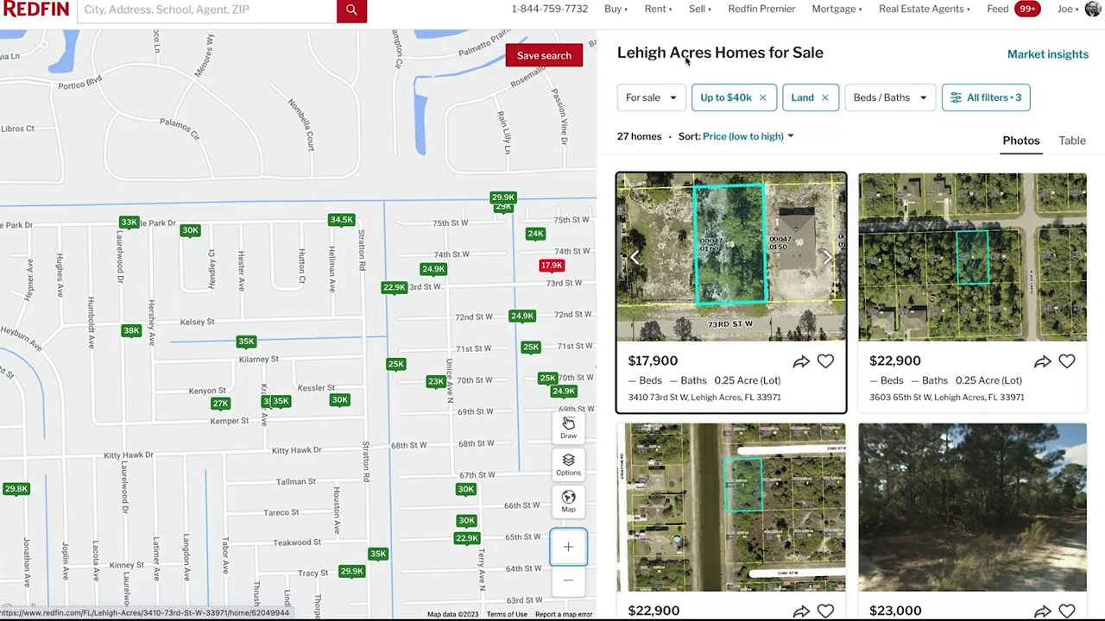
{"action": "key", "text": "ctrl+Tab"}
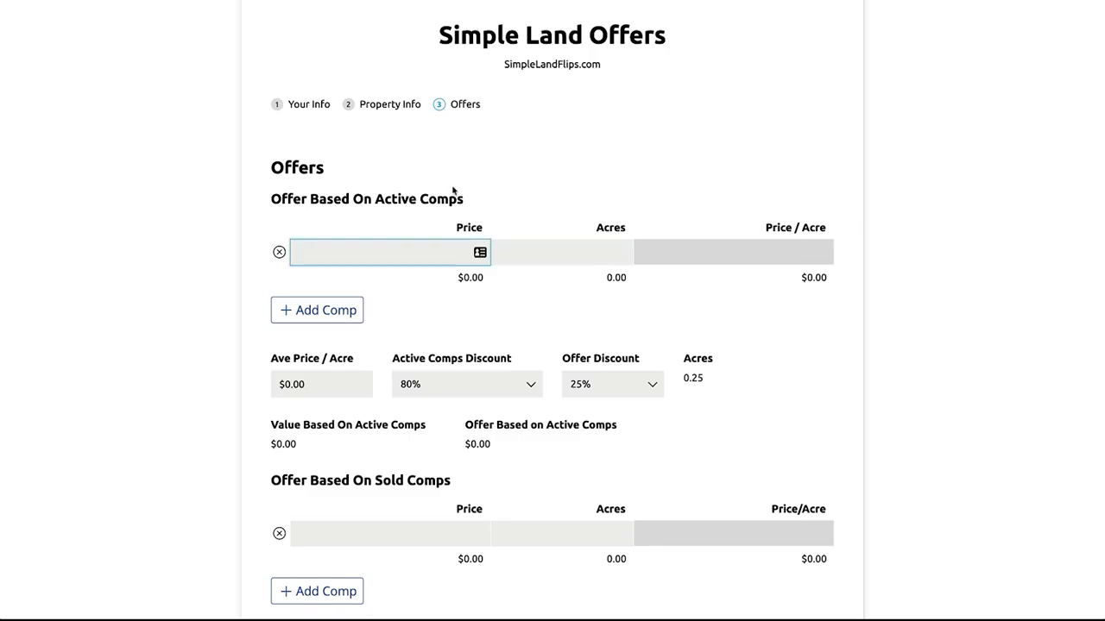
{"action": "type", "text": "17900"}
{"action": "key", "text": "Tab"}
{"action": "type", "text": ".25"}
{"action": "key", "text": "Tab"}
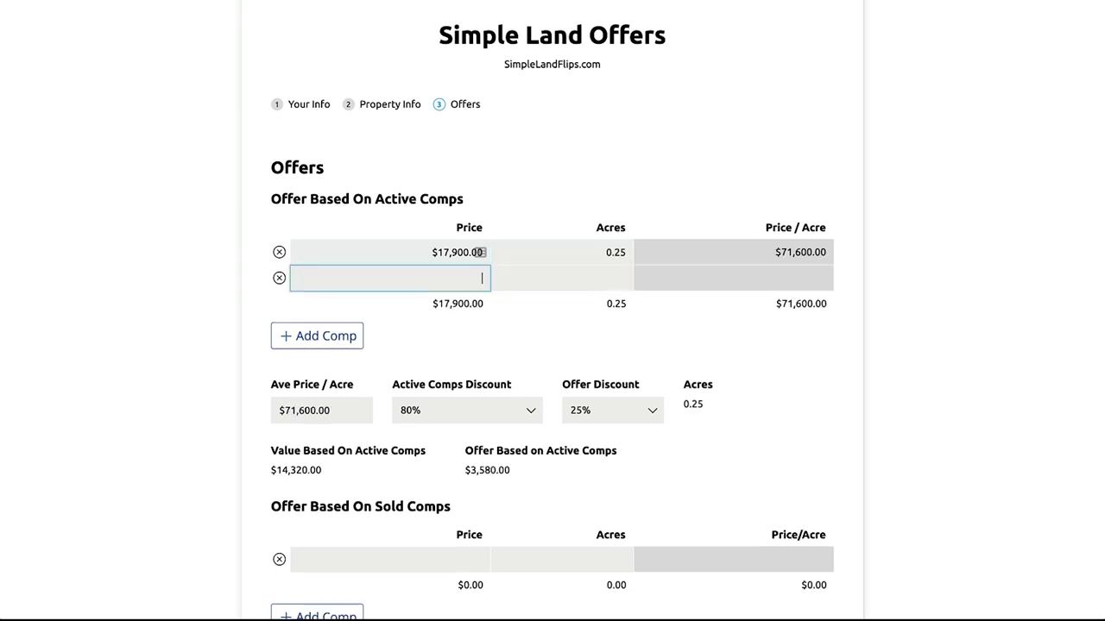
{"action": "key", "text": "ctrl+Tab"}
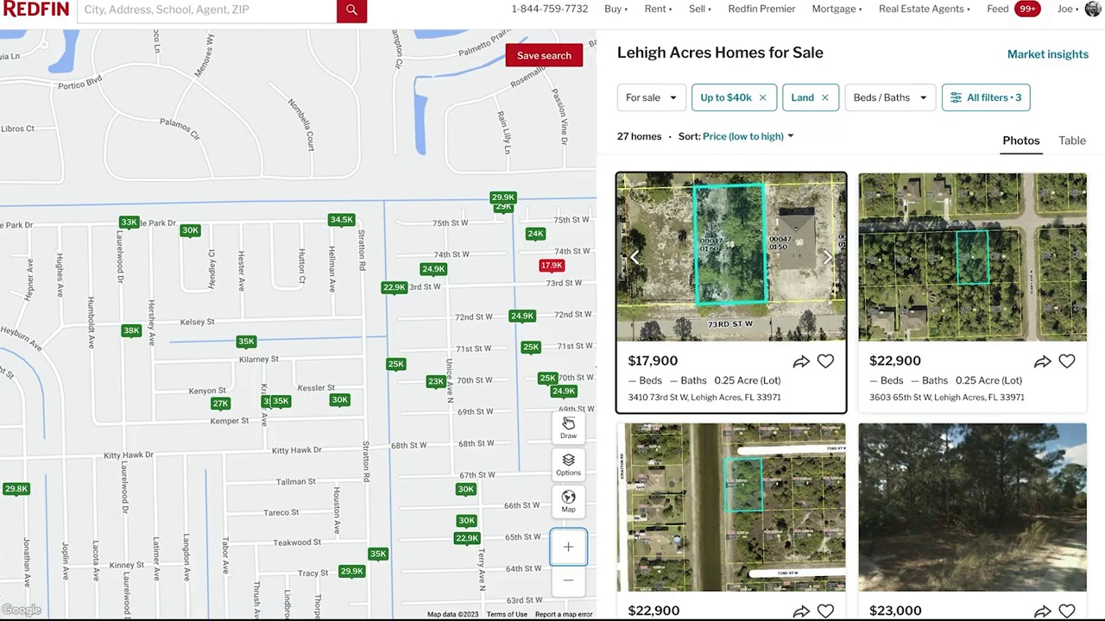
{"action": "key", "text": "alt+Tab"}
{"action": "type", "text": "22900"}
{"action": "key", "text": "Tab"}
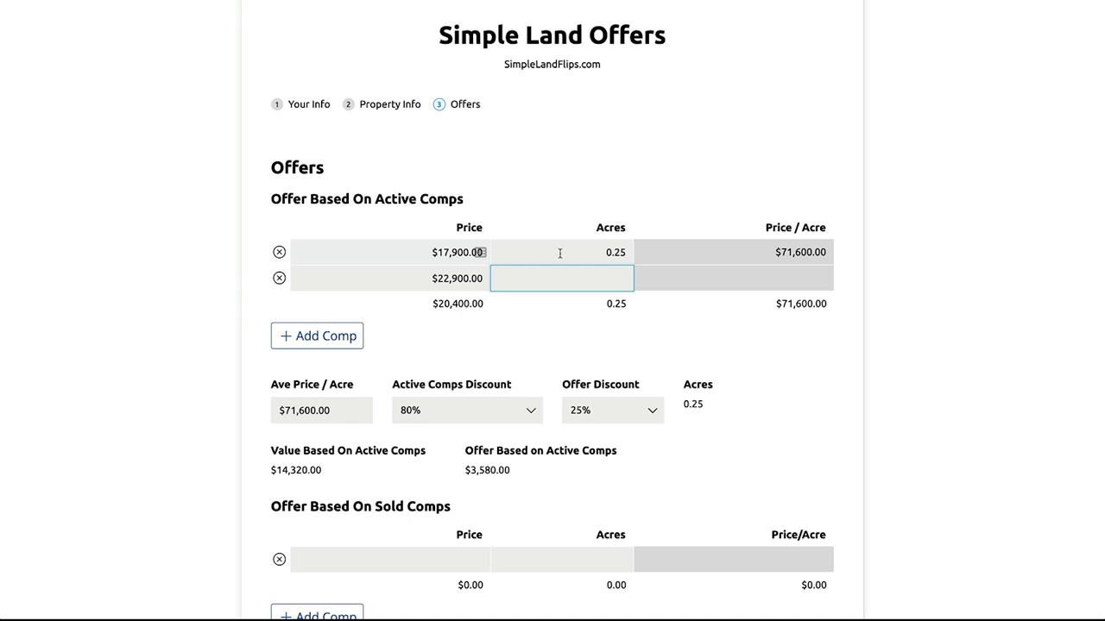
{"action": "type", "text": "0.25"}
{"action": "key", "text": "Tab"}
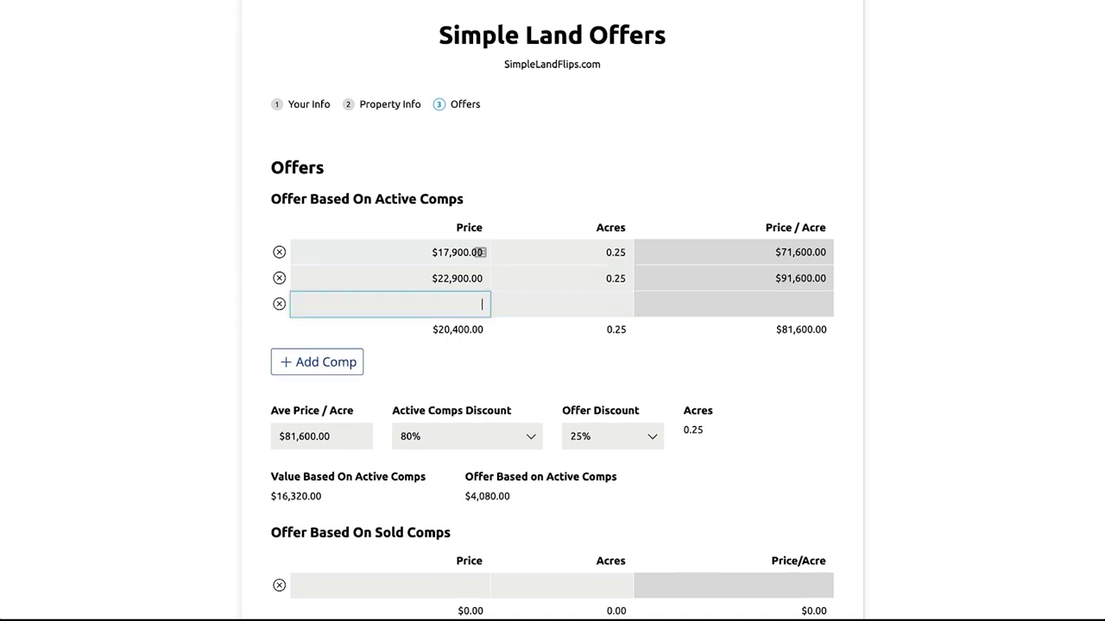
Step: Add active comps of $22,900 for 0.30 acres and $23,000 for 0.25 acres
{"action": "key", "text": "alt+Tab"}
{"action": "scroll", "coordinate": [679, 423], "scroll_direction": "down", "scroll_amount": 2}
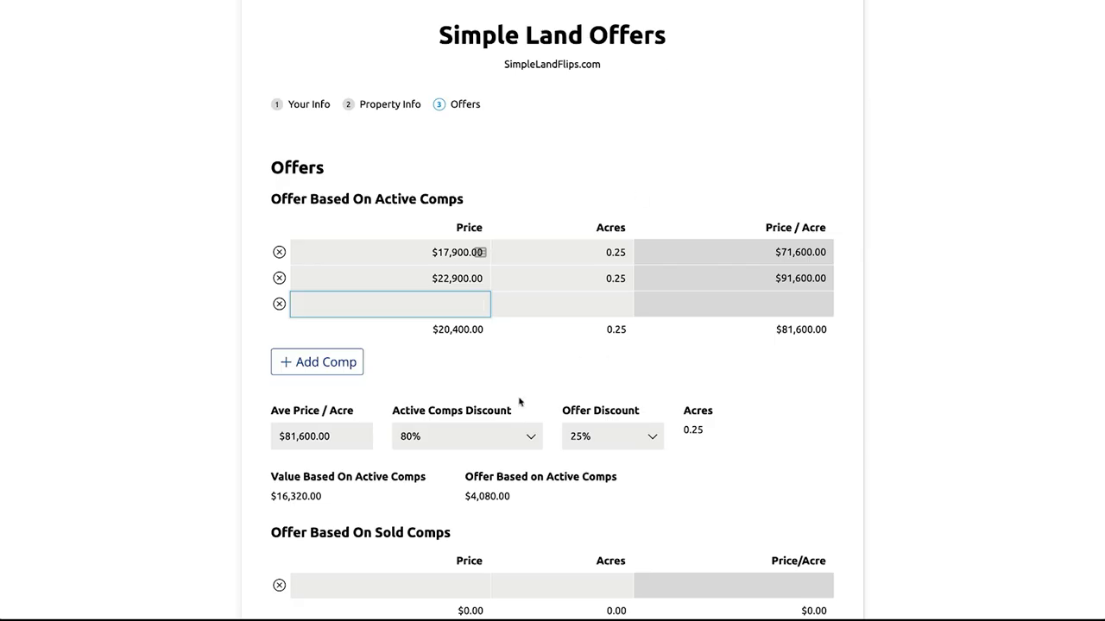
{"action": "type", "text": "22900"}
{"action": "key", "text": "Tab"}
{"action": "type", "text": ".3"}
{"action": "key", "text": "Tab"}
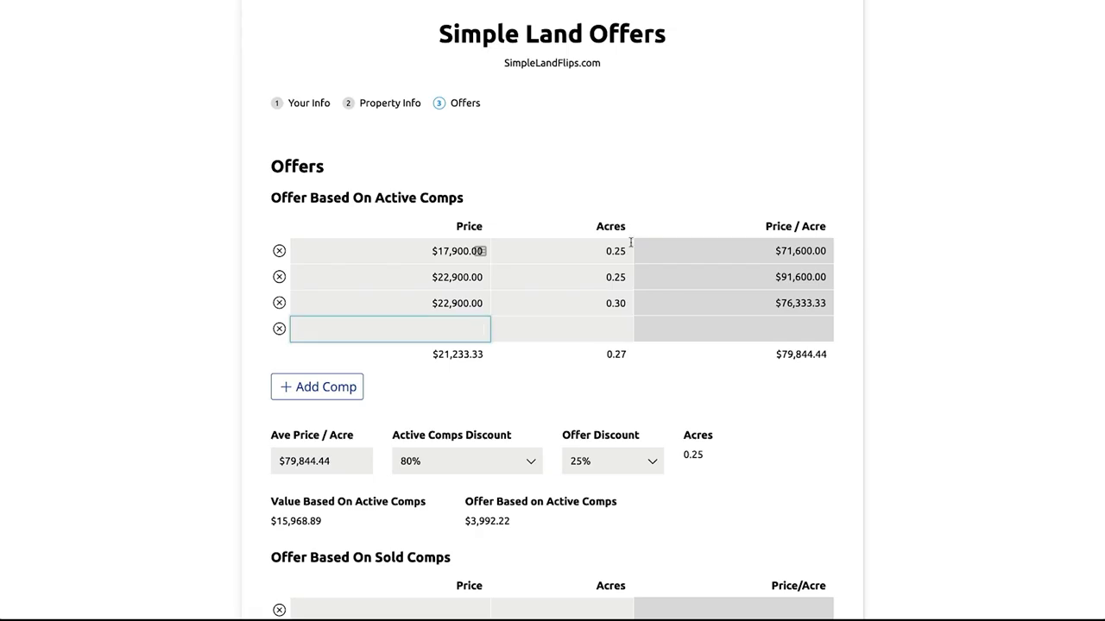
{"action": "type", "text": "23,000"}
{"action": "key", "text": "Tab"}
{"action": "type", "text": ".25"}
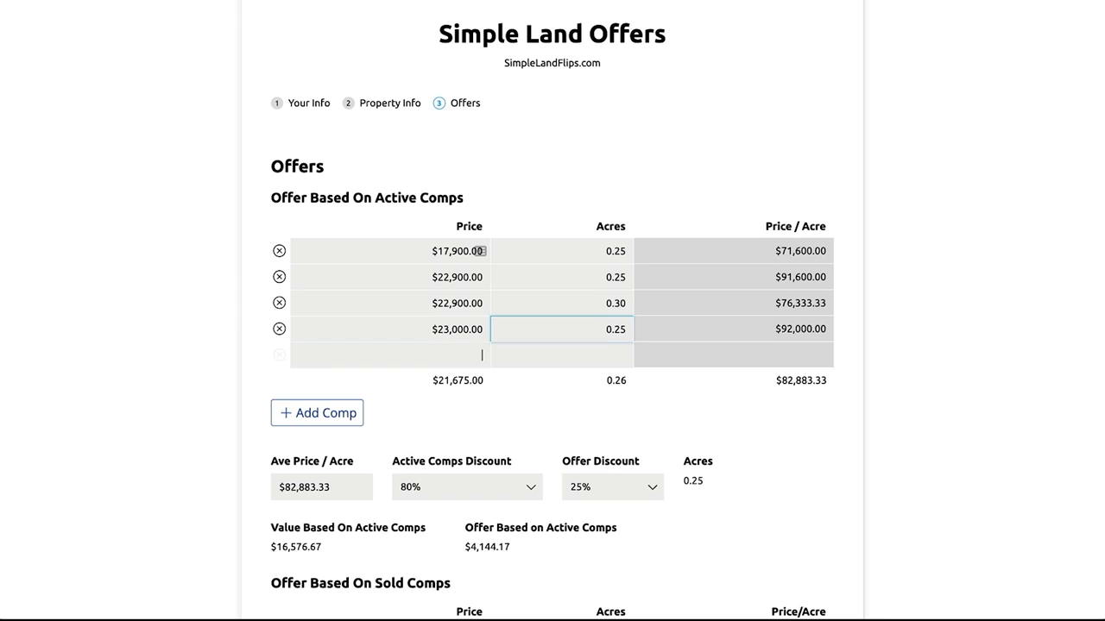
{"action": "key", "text": "Tab"}
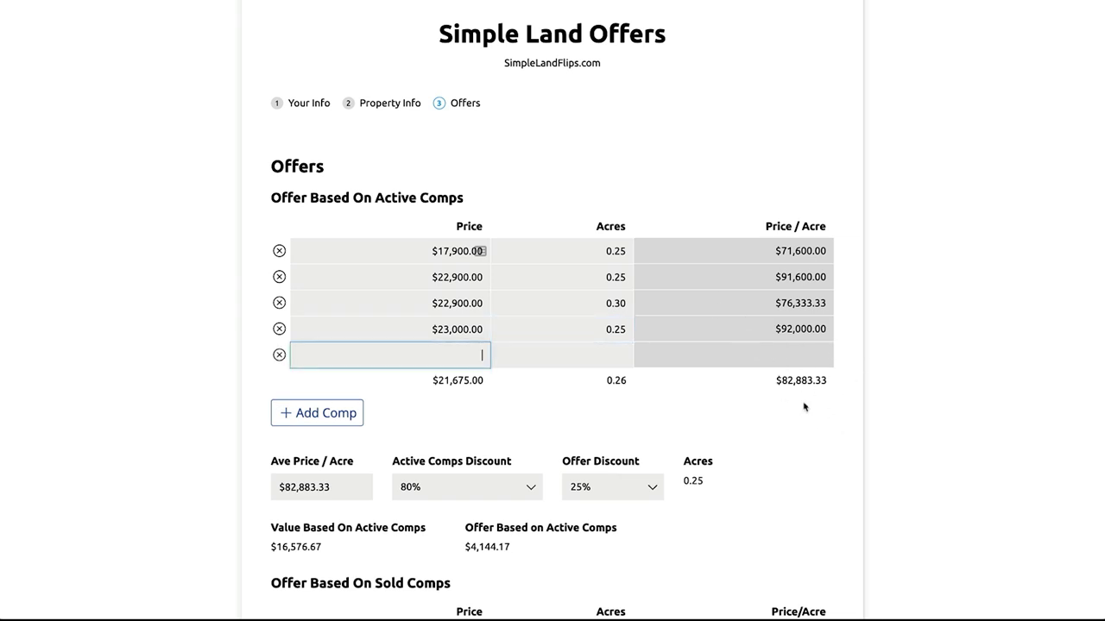
{"action": "scroll", "coordinate": [795, 460], "scroll_direction": "down", "scroll_amount": 2}
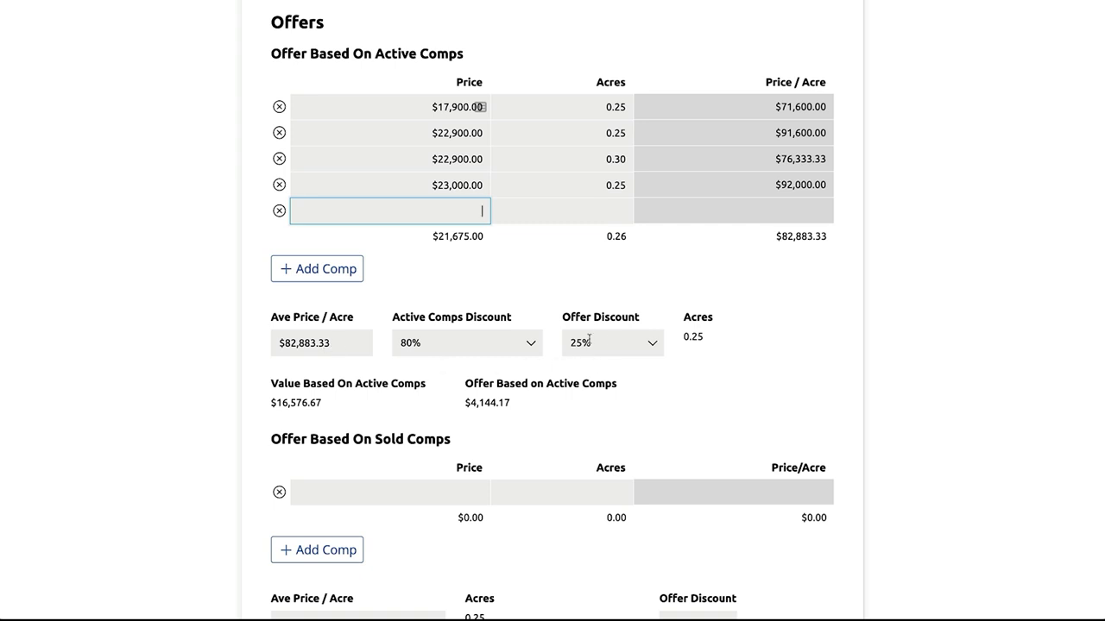
{"action": "left_click", "coordinate": [653, 347]}
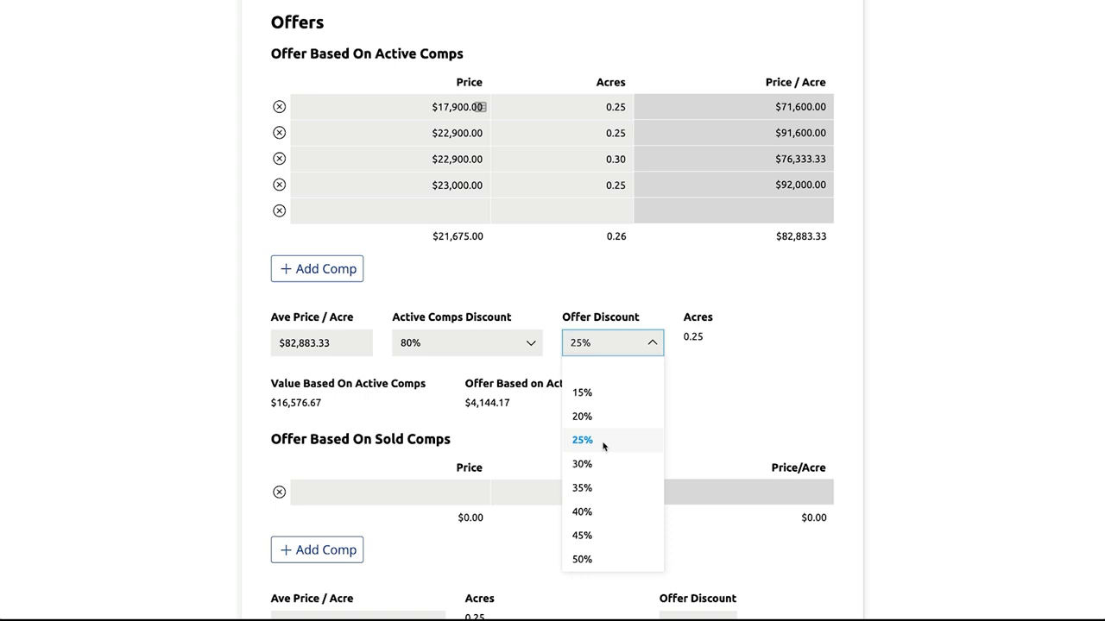
{"action": "left_click", "coordinate": [650, 354]}
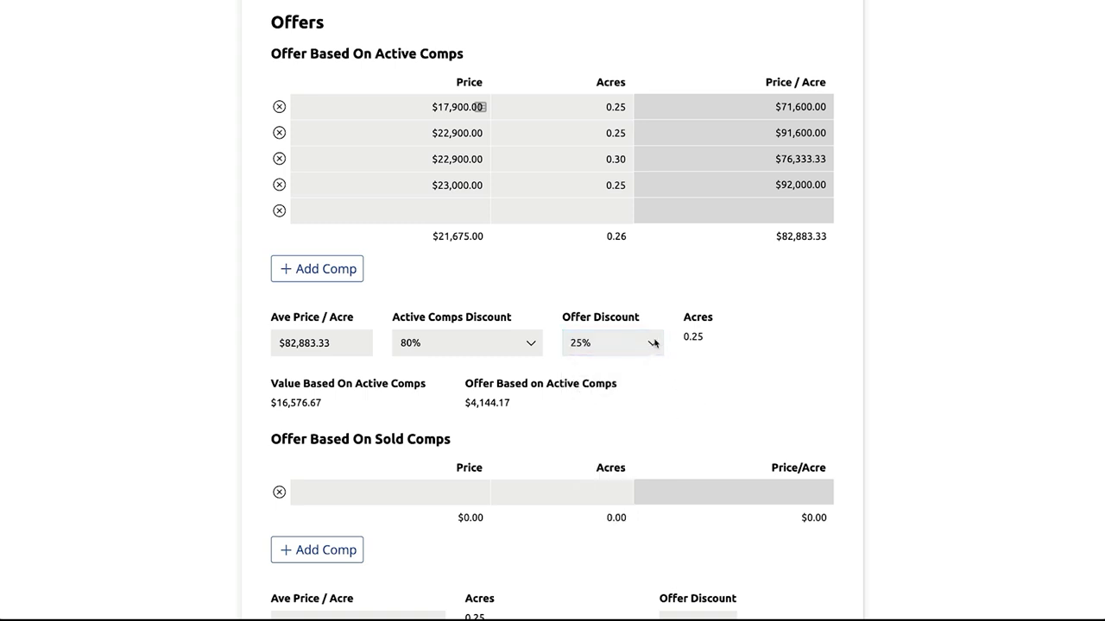
{"action": "left_click", "coordinate": [537, 348]}
{"action": "left_click", "coordinate": [631, 406]}
{"action": "scroll", "coordinate": [690, 398], "scroll_direction": "down", "scroll_amount": 1}
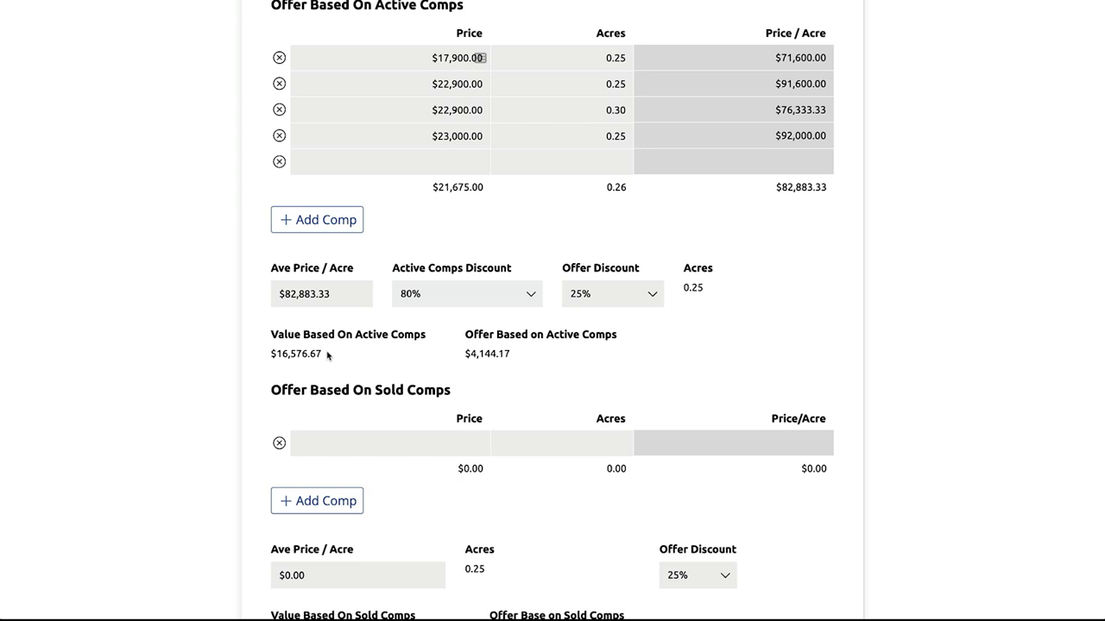
{"action": "left_click_drag", "start_coordinate": [326, 353], "coordinate": [257, 354]}
{"action": "left_click", "coordinate": [333, 361]}
{"action": "double_click", "coordinate": [490, 354]}
{"action": "key", "text": "super+c"}
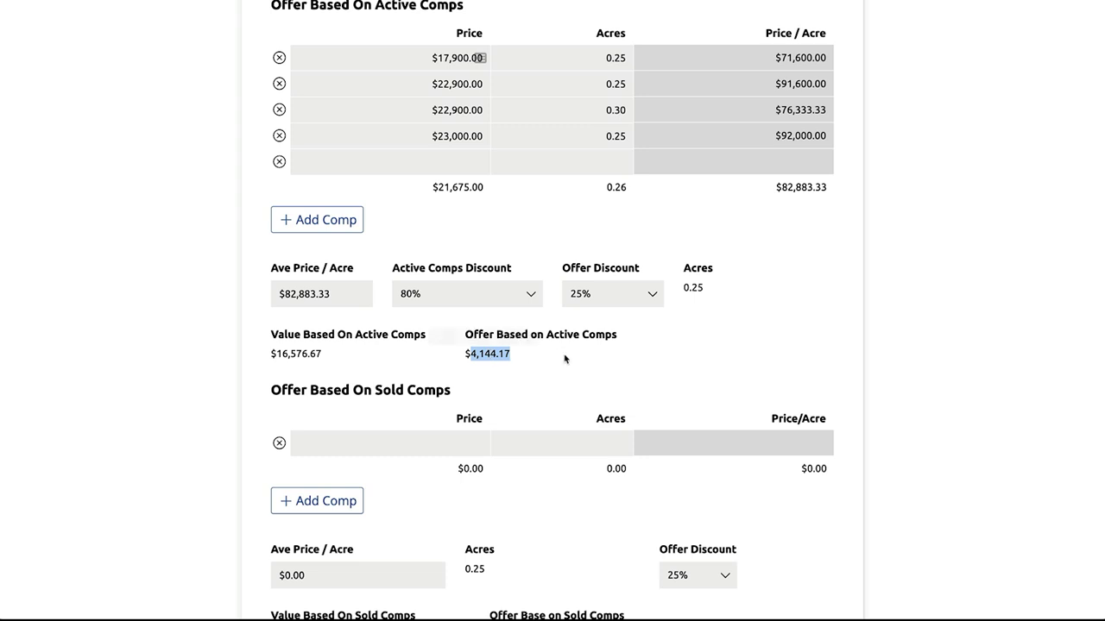
Step: Filter the Redfin land listings to properties sold in the last 6 months
{"action": "scroll", "coordinate": [566, 359], "scroll_direction": "down", "scroll_amount": 2}
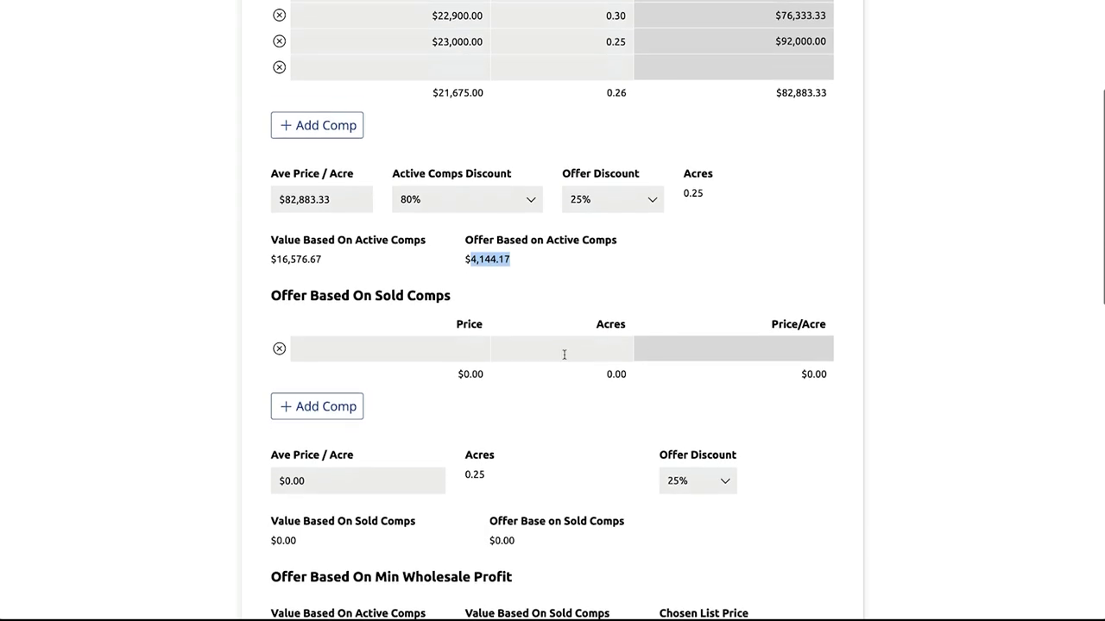
{"action": "key", "text": "ctrl+Tab"}
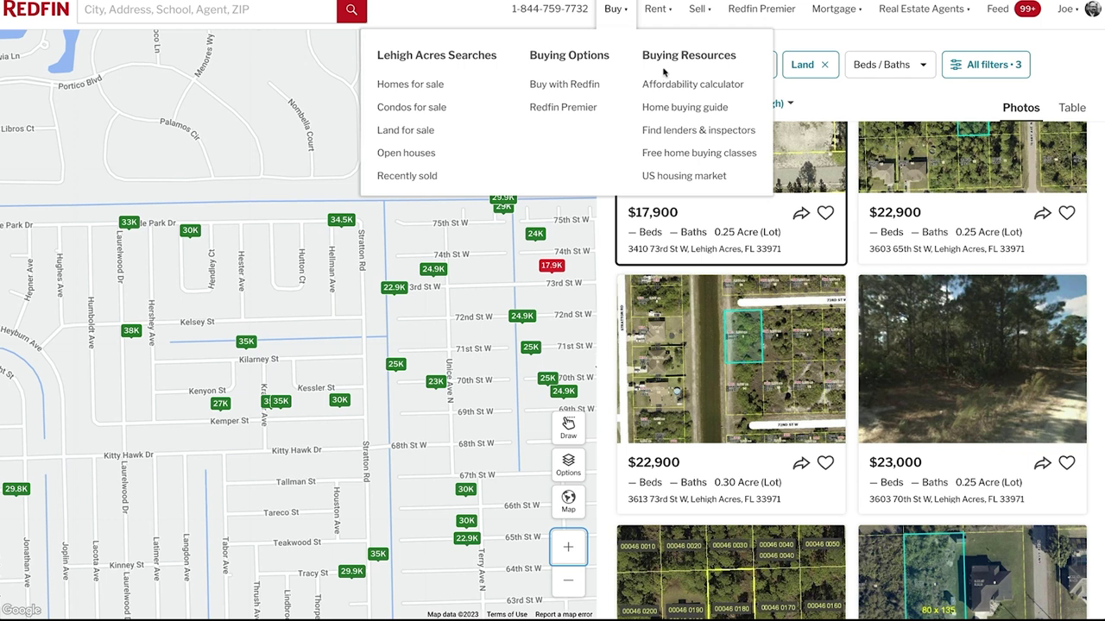
{"action": "left_click", "coordinate": [645, 67]}
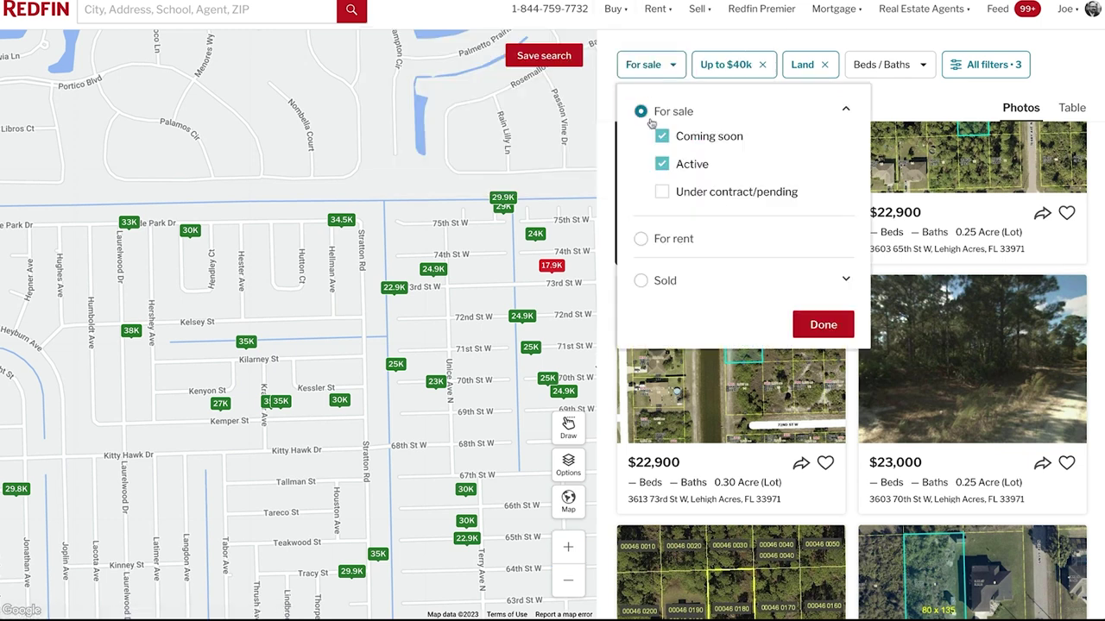
{"action": "left_click", "coordinate": [642, 281]}
{"action": "left_click", "coordinate": [662, 339]}
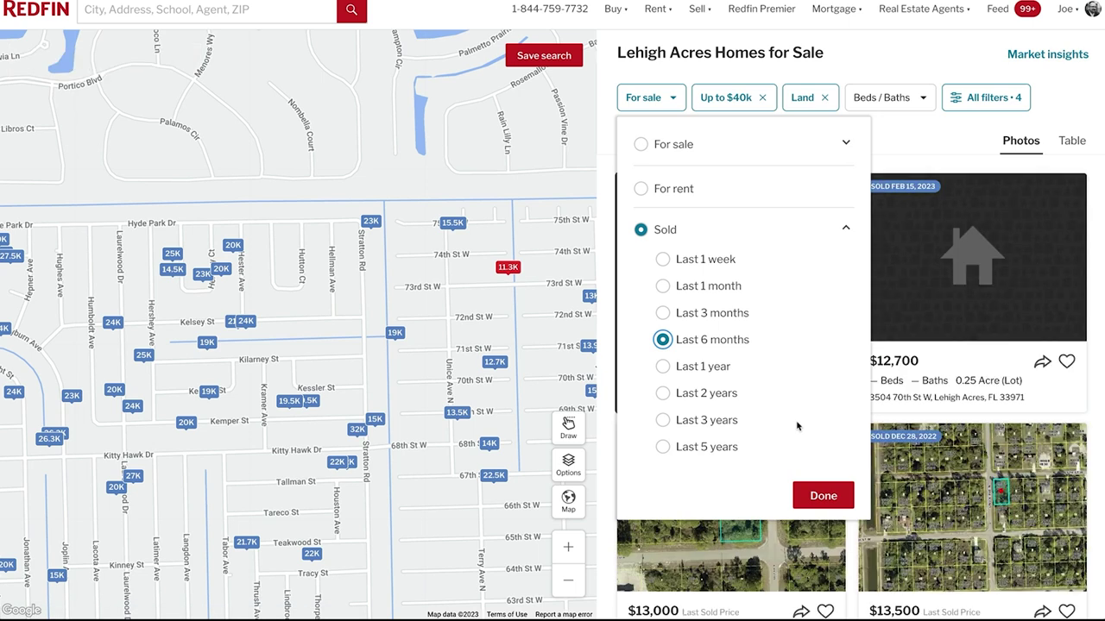
{"action": "left_click", "coordinate": [828, 499]}
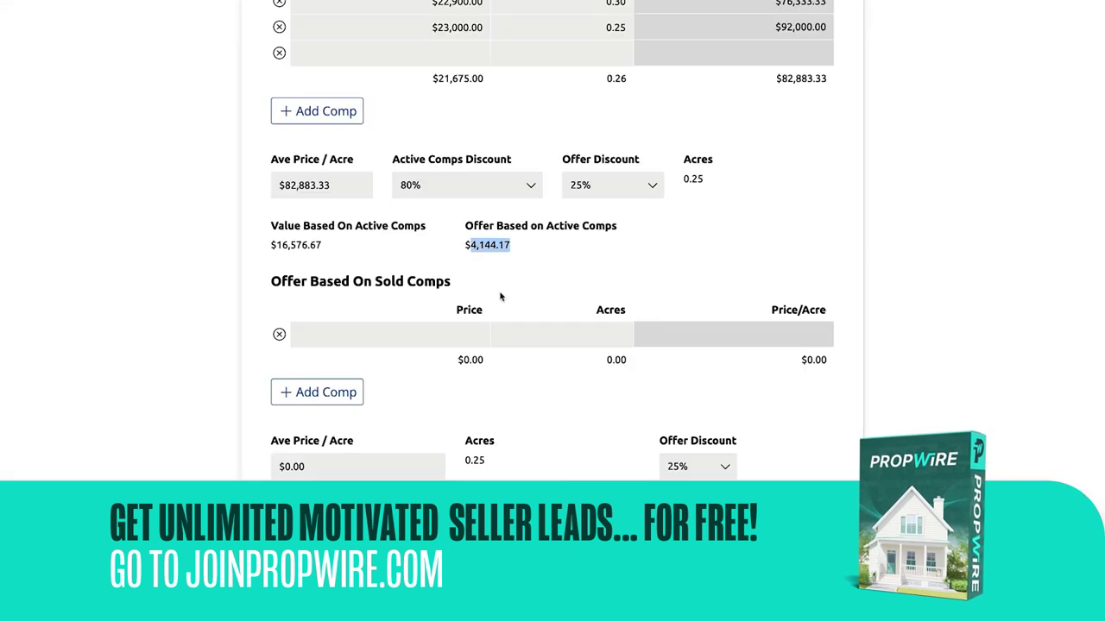
Step: Record the first sold comp in the form: $11,250 for 0.23 acres
{"action": "left_click", "coordinate": [458, 334]}
{"action": "type", "text": "11250"}
{"action": "key", "text": "Tab"}
{"action": "type", "text": ".23"}
{"action": "key", "text": "Tab"}
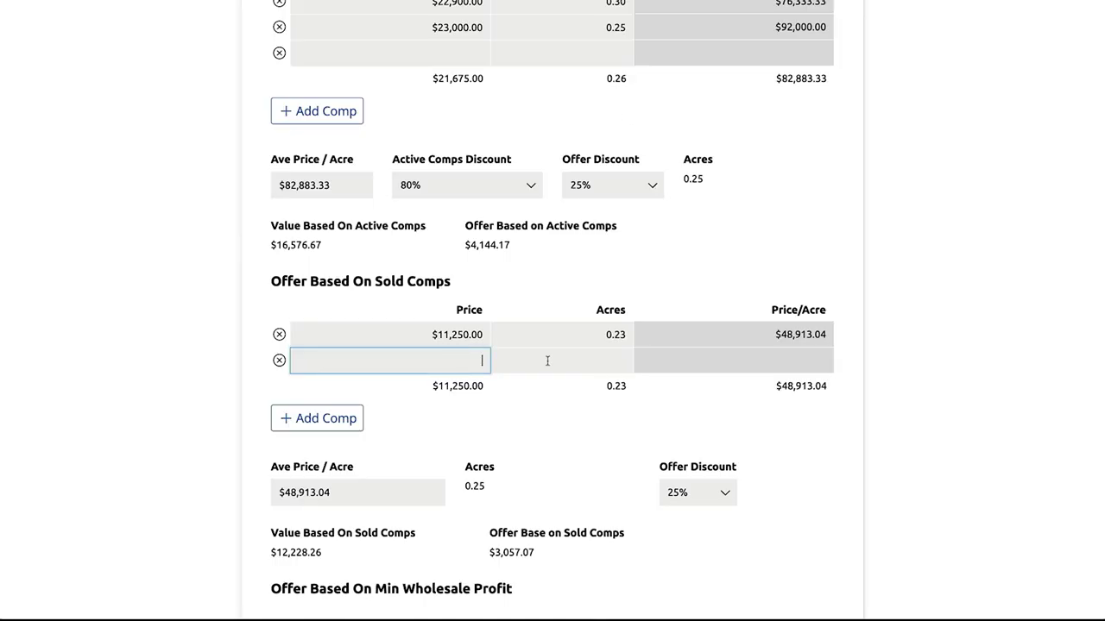
Step: Finish the $12,700 sold comp at 0.25 acres
{"action": "type", "text": "00"}
{"action": "key", "text": "Tab"}
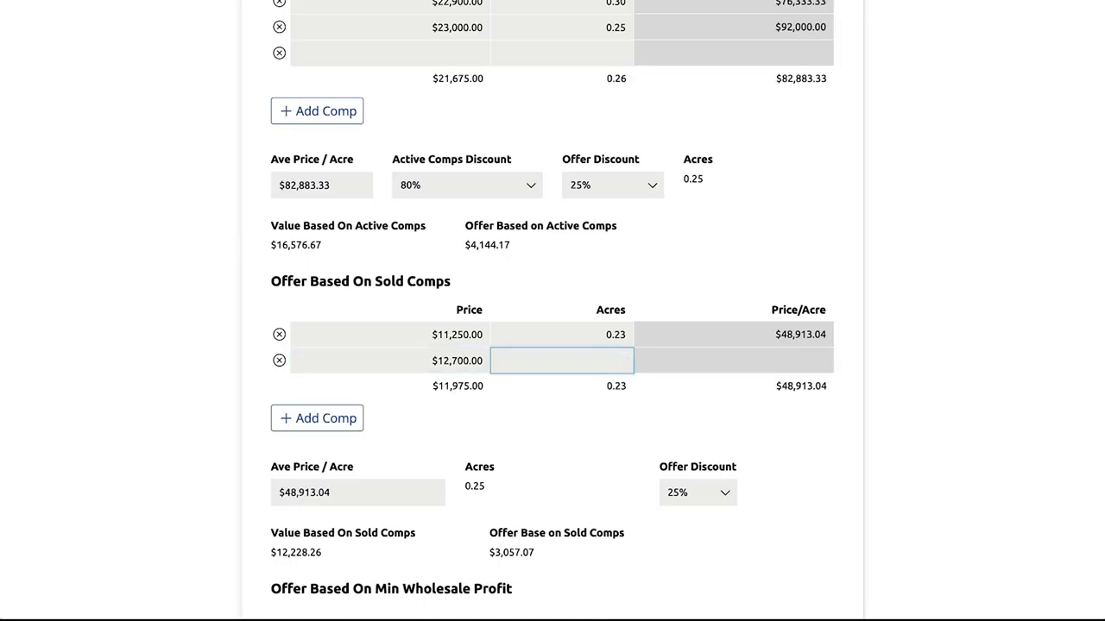
{"action": "type", "text": ".25"}
{"action": "key", "text": "Tab"}
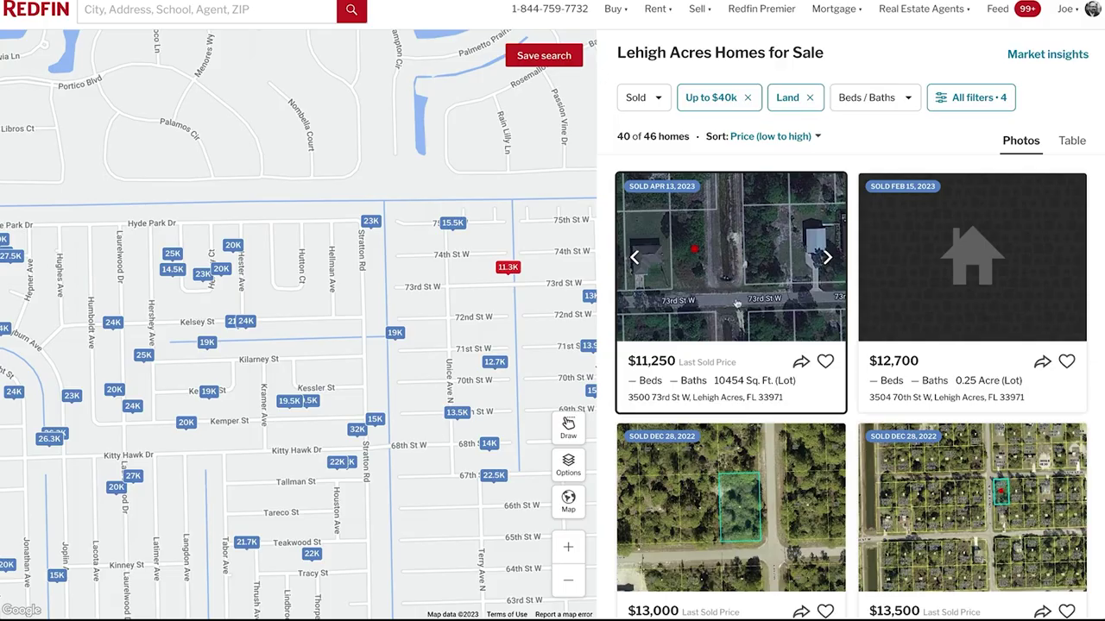
{"action": "scroll", "coordinate": [735, 503], "scroll_direction": "down", "scroll_amount": 3}
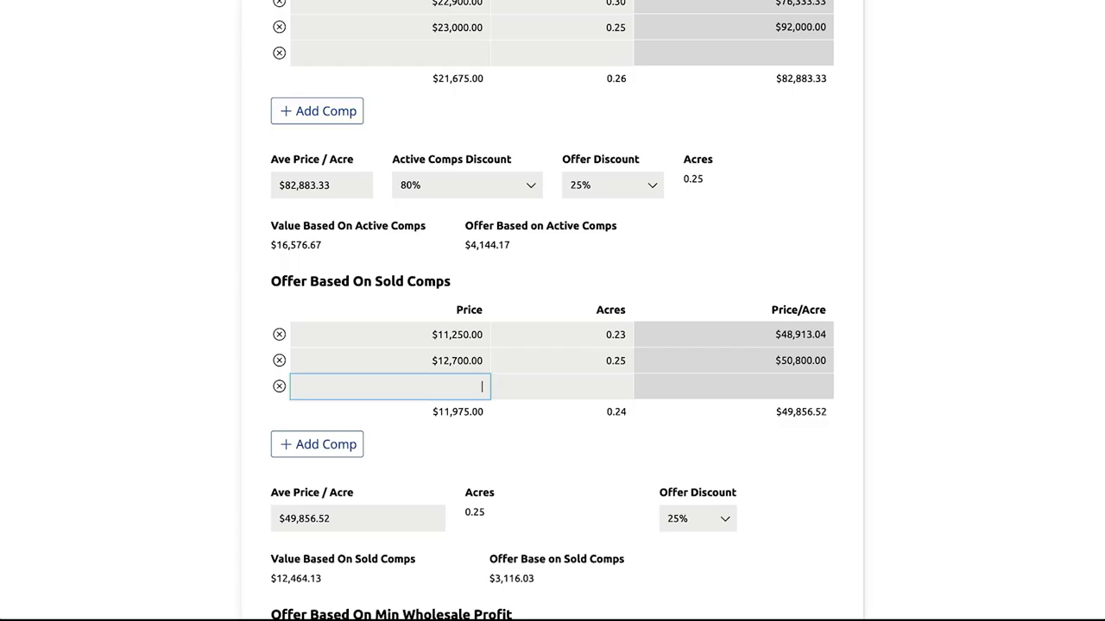
Step: Add sold comps of $13,000 and $13,500, each 0.25 acres
{"action": "type", "text": "13,000"}
{"action": "key", "text": "Tab"}
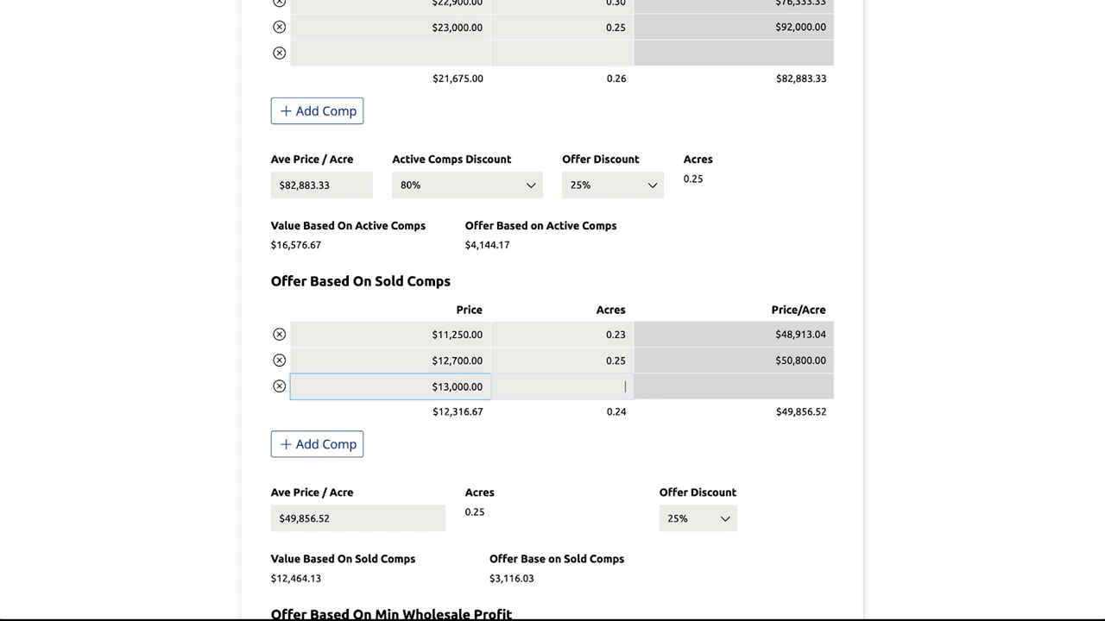
{"action": "key", "text": "Tab"}
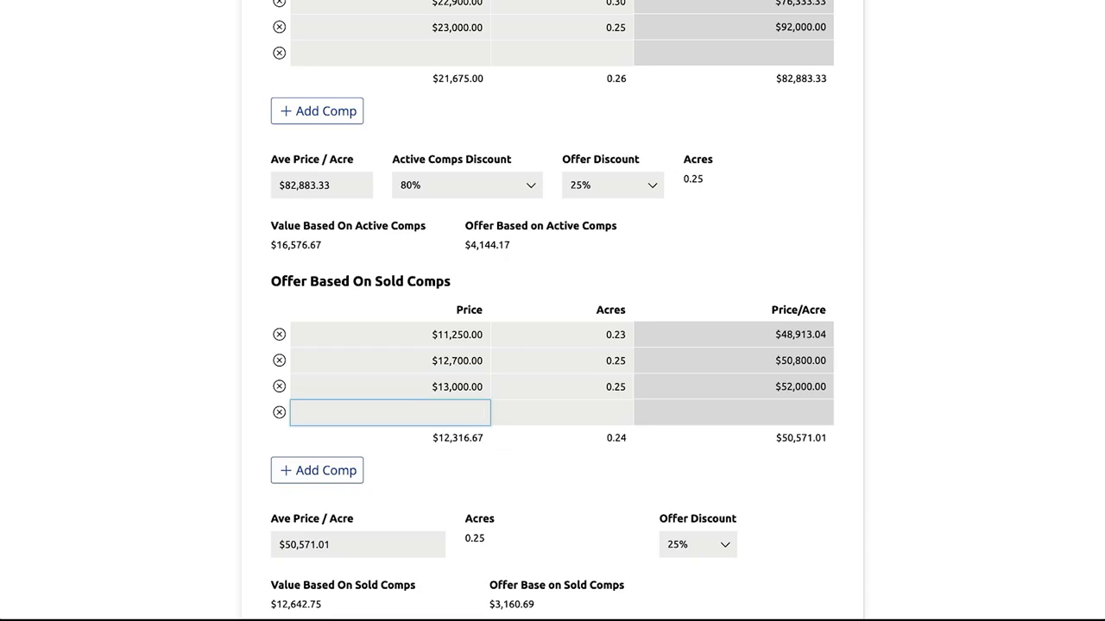
{"action": "type", "text": "13,500"}
{"action": "key", "text": "Tab"}
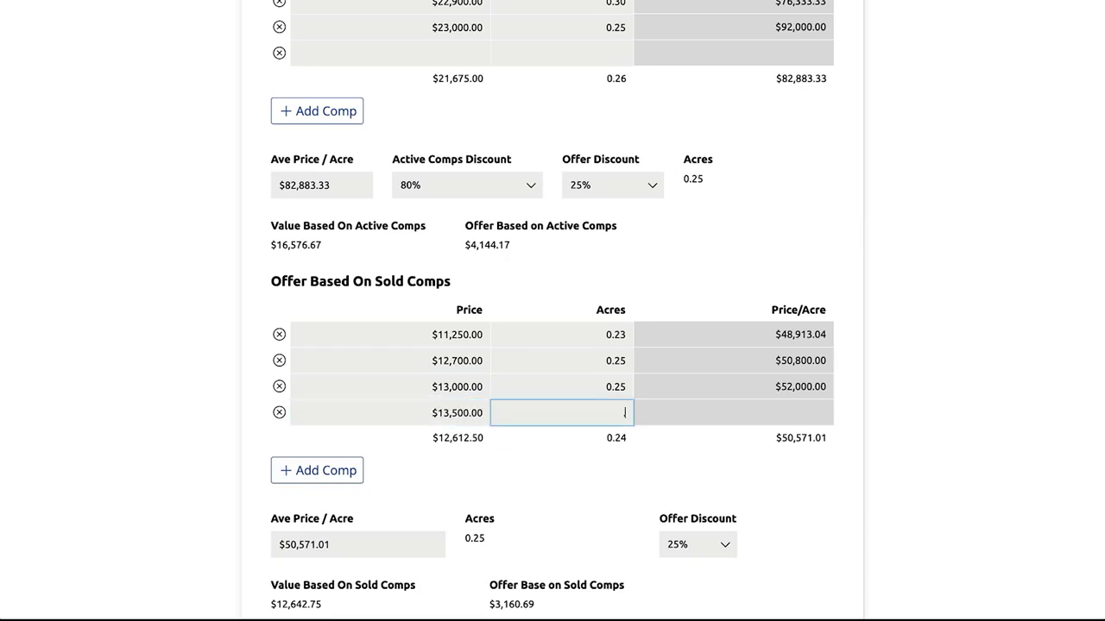
{"action": "key", "text": "Tab"}
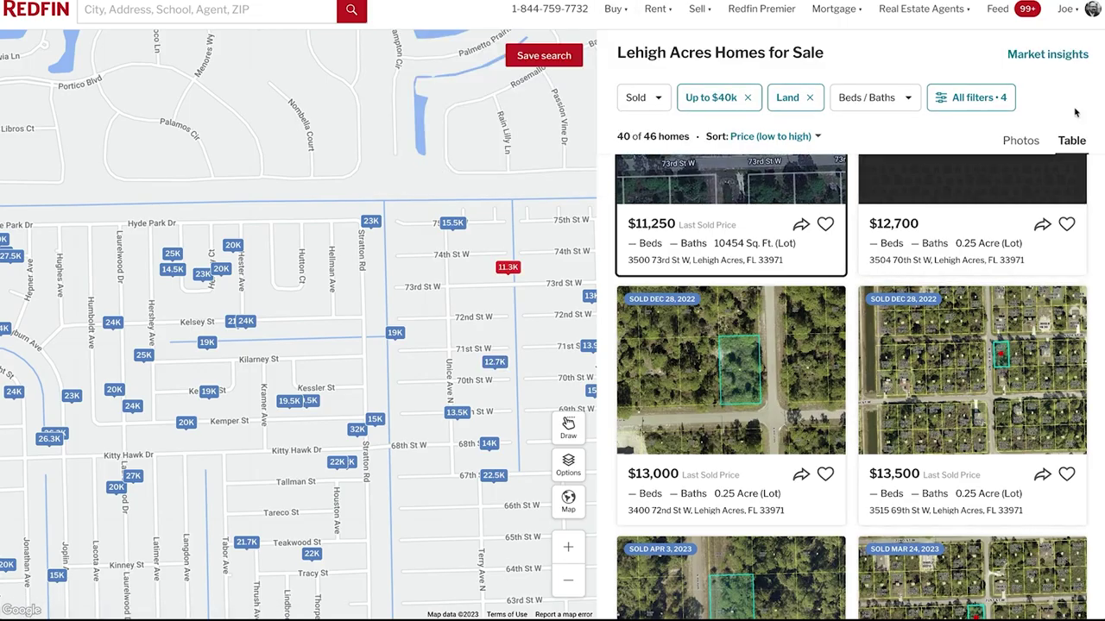
{"action": "scroll", "coordinate": [952, 361], "scroll_direction": "down", "scroll_amount": 6}
{"action": "scroll", "coordinate": [953, 361], "scroll_direction": "down", "scroll_amount": 10}
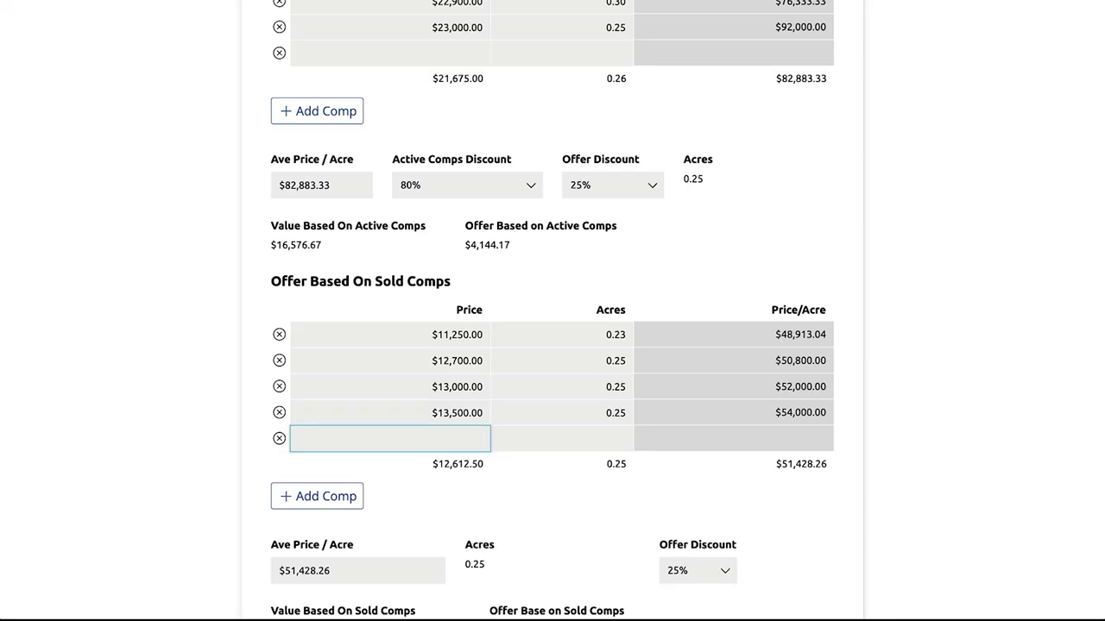
{"action": "scroll", "coordinate": [861, 486], "scroll_direction": "down", "scroll_amount": 3}
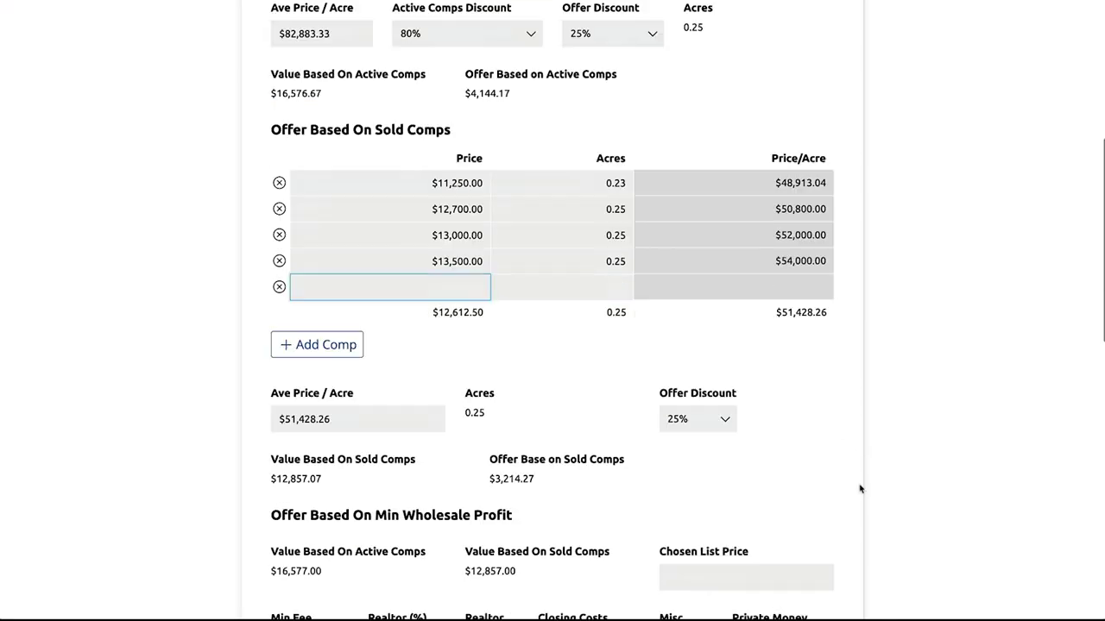
{"action": "left_click_drag", "start_coordinate": [835, 274], "coordinate": [771, 266]}
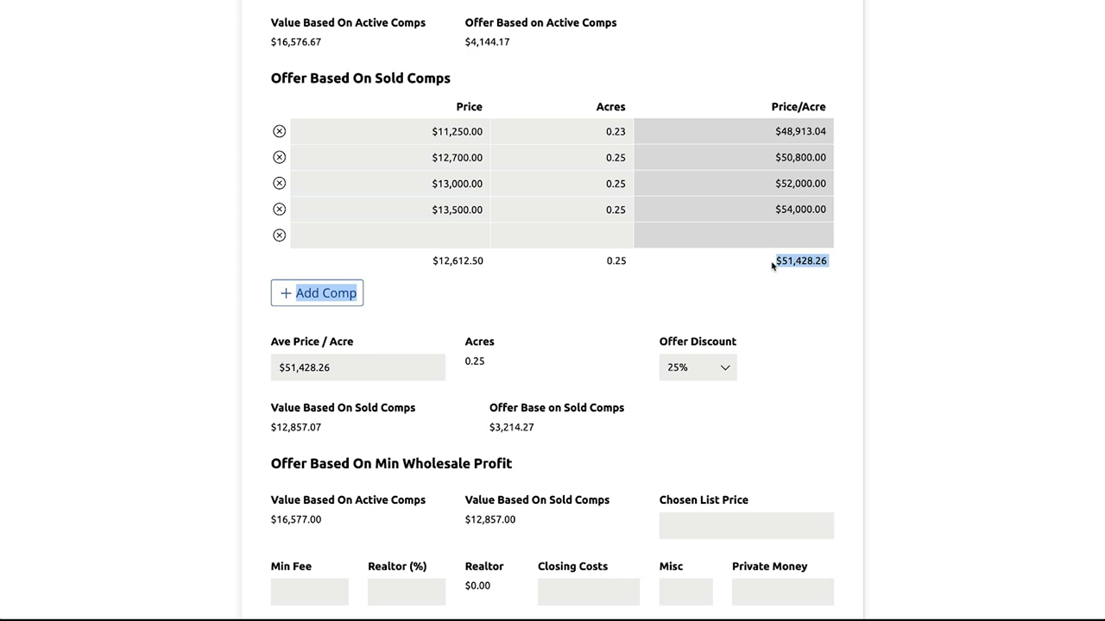
{"action": "double_click", "coordinate": [390, 366]}
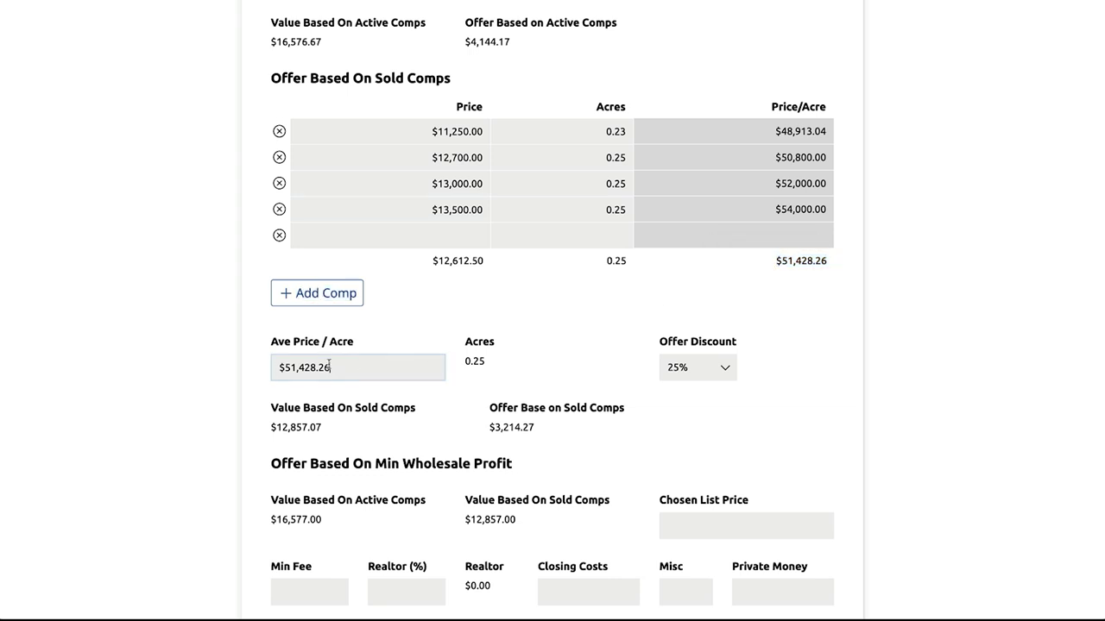
{"action": "left_click", "coordinate": [702, 368]}
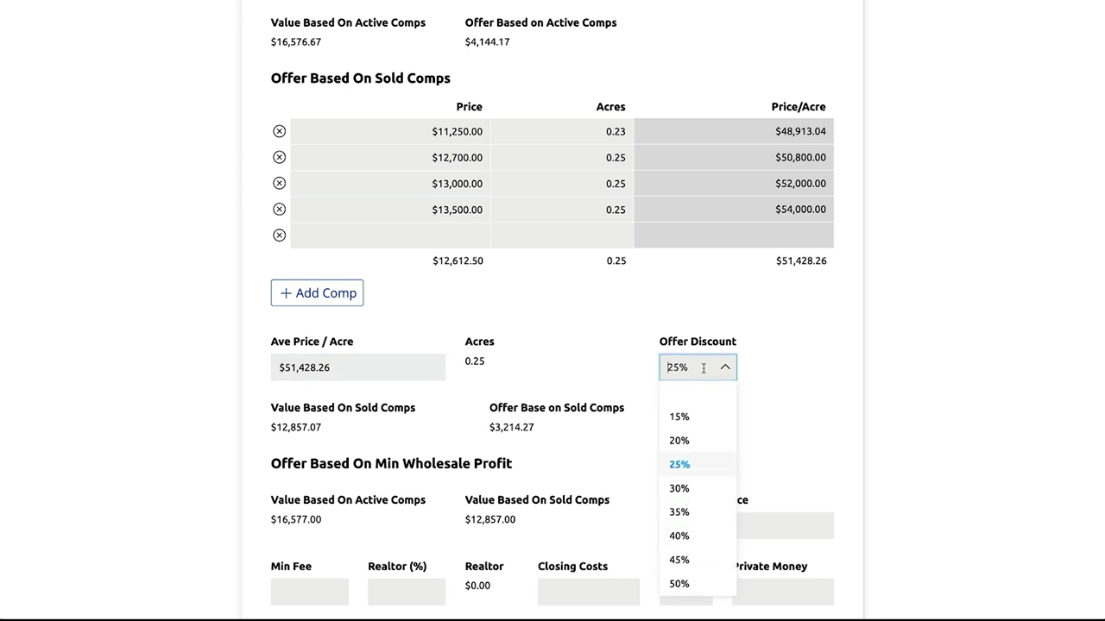
{"action": "left_click", "coordinate": [770, 375]}
{"action": "left_click_drag", "start_coordinate": [325, 427], "coordinate": [269, 427]}
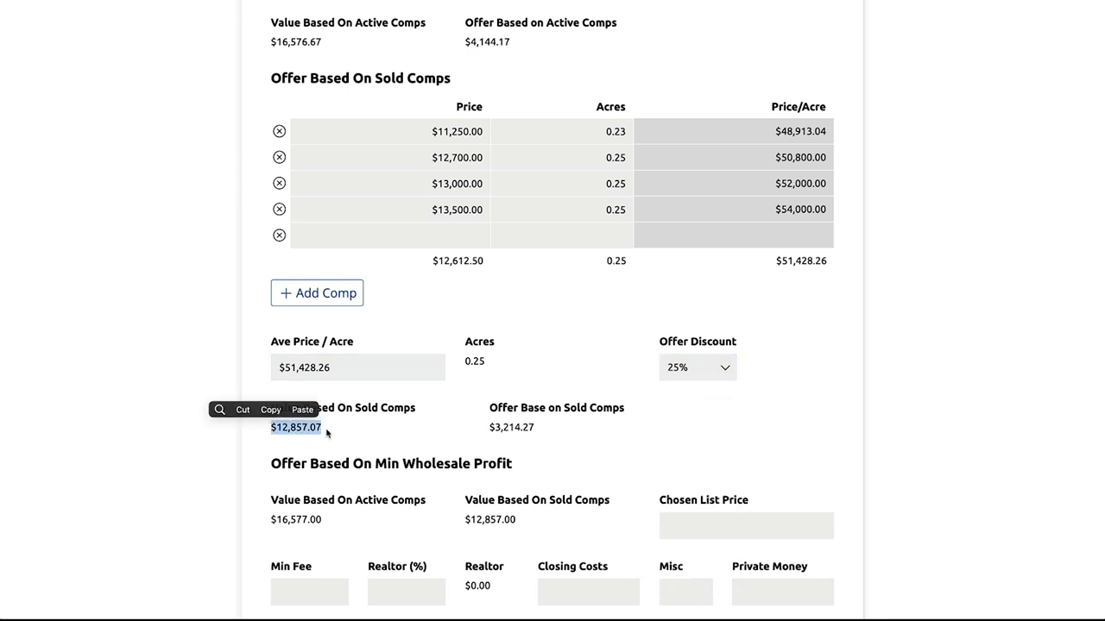
{"action": "double_click", "coordinate": [516, 427]}
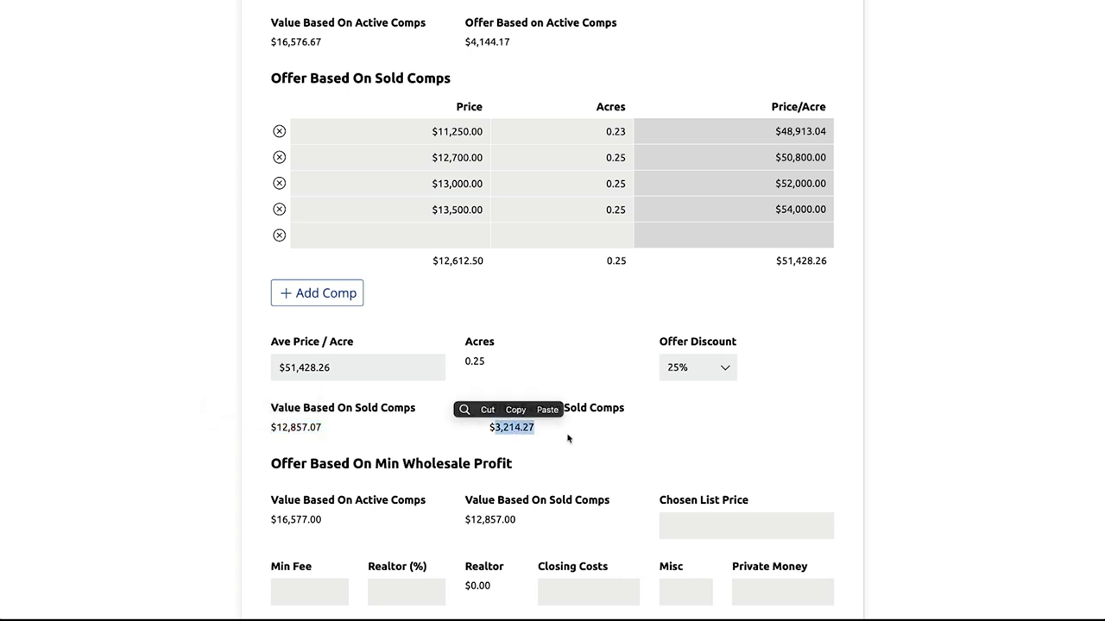
{"action": "left_click", "coordinate": [609, 437]}
{"action": "scroll", "coordinate": [609, 436], "scroll_direction": "down", "scroll_amount": 3}
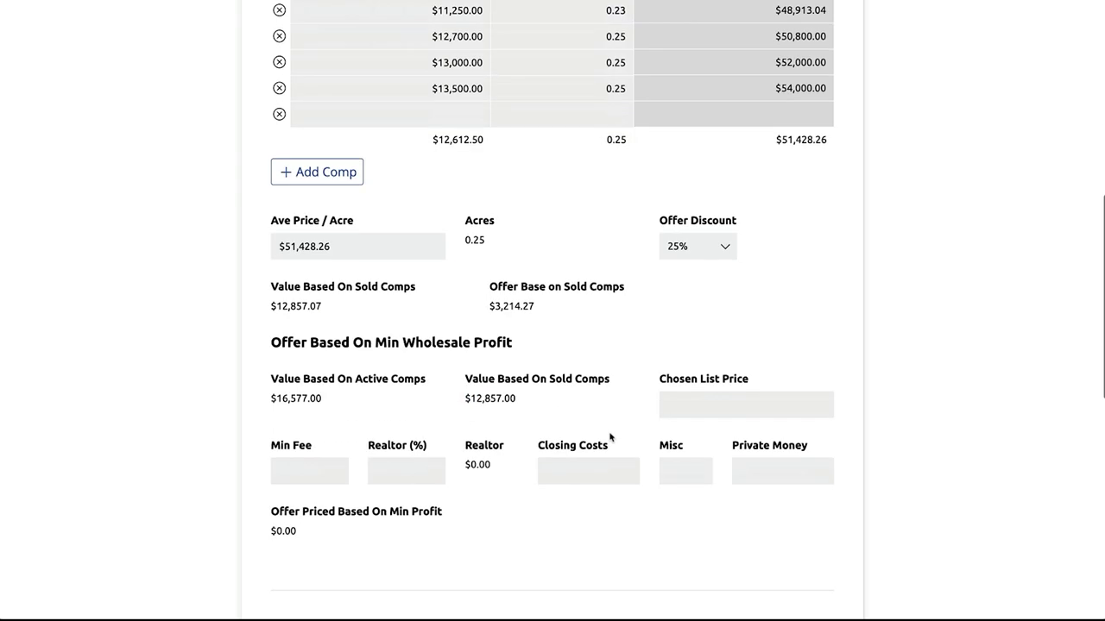
{"action": "left_click_drag", "start_coordinate": [282, 321], "coordinate": [523, 331]}
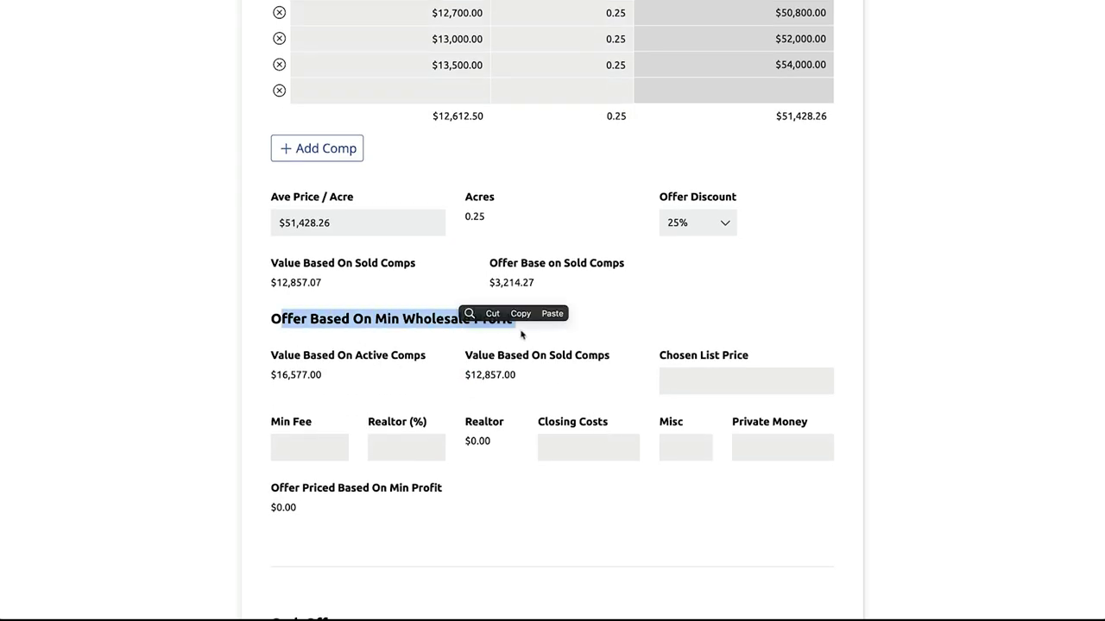
{"action": "left_click", "coordinate": [311, 377]}
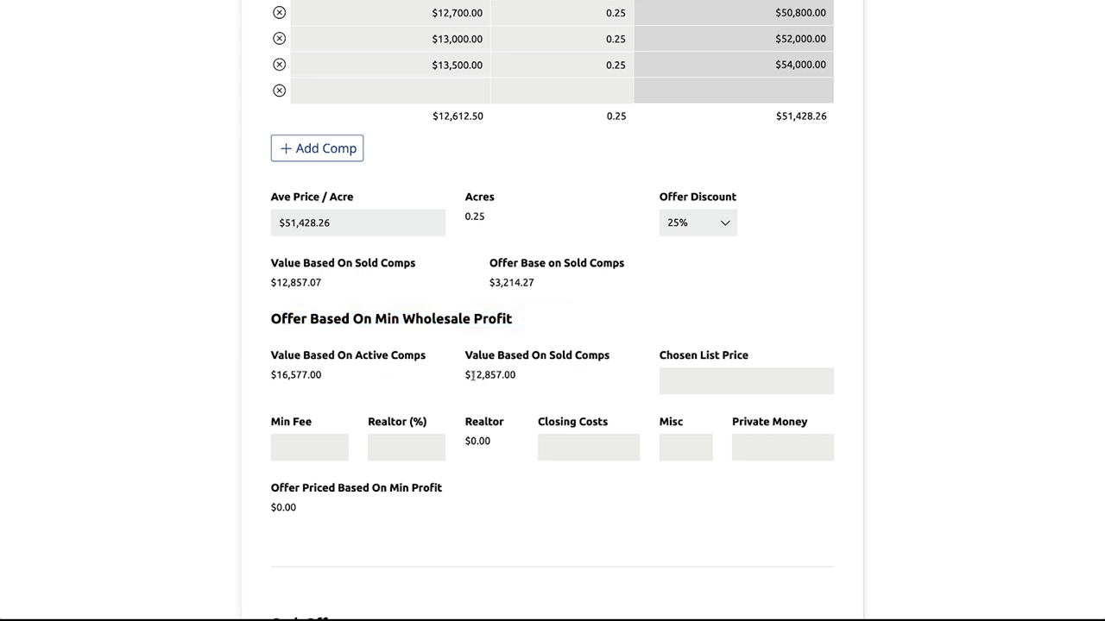
Step: Switch the Redfin listing status filter from Sold back to For sale (Coming soon, Active)
{"action": "left_click", "coordinate": [684, 377]}
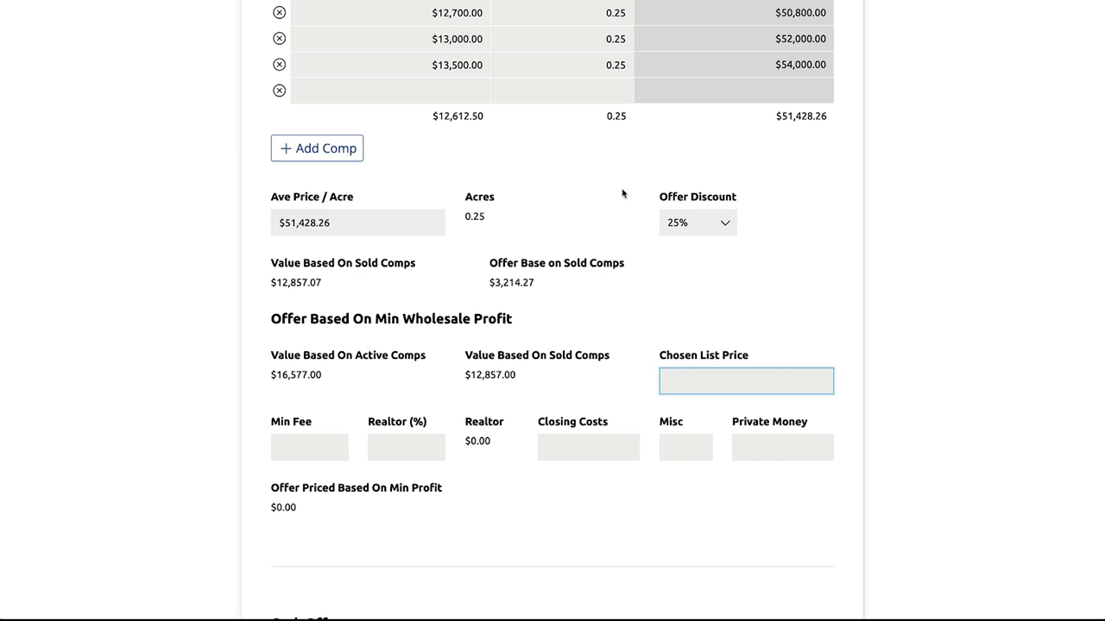
{"action": "key", "text": "ctrl+Tab"}
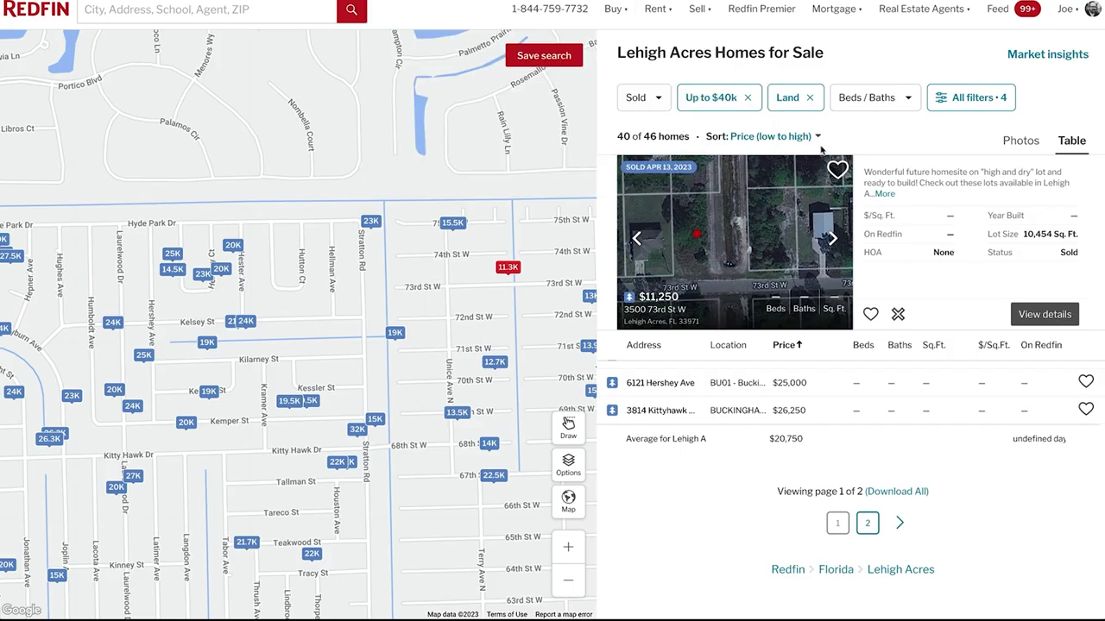
{"action": "left_click", "coordinate": [639, 95]}
{"action": "left_click", "coordinate": [645, 146]}
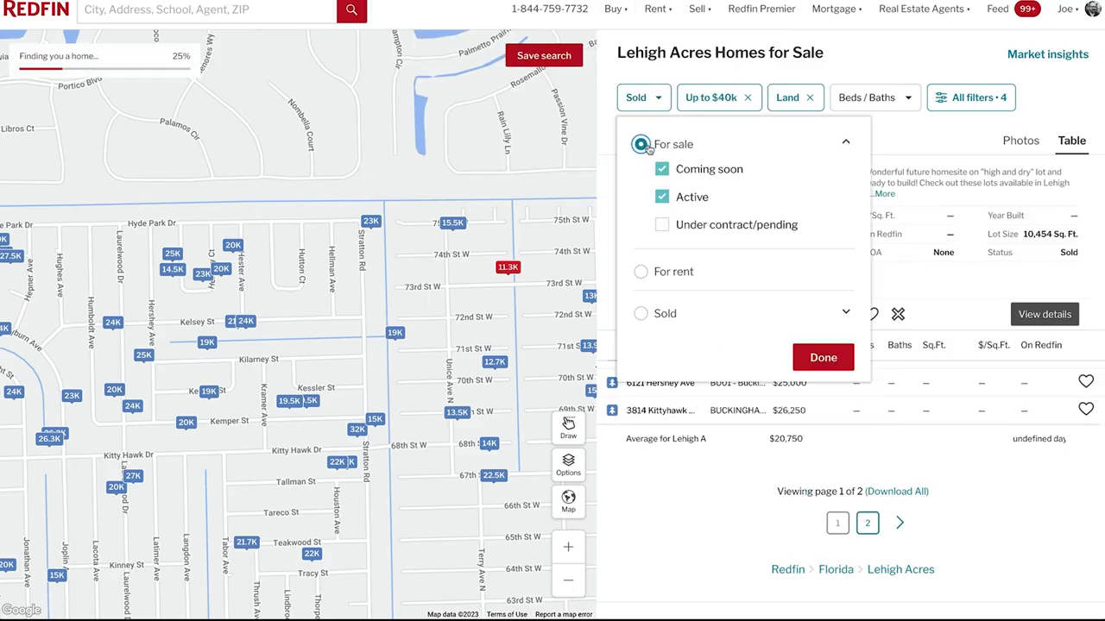
{"action": "left_click", "coordinate": [823, 359]}
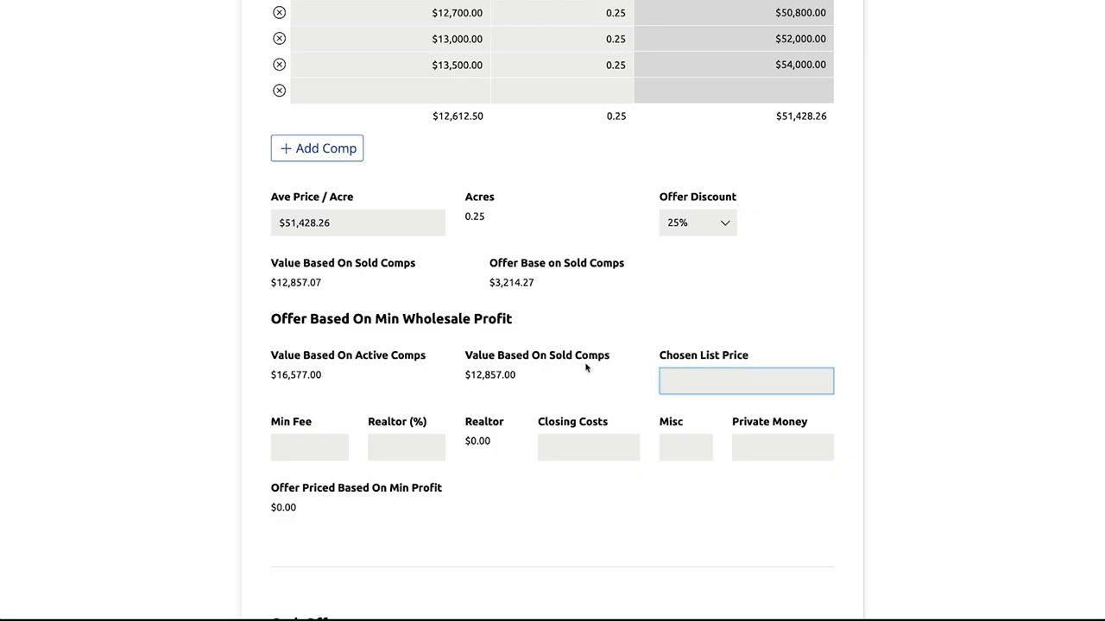
Step: Enter $16,000 list price, $7,500 min fee, 10% realtor, $500 closing, $200 misc; clear Private Money
{"action": "type", "text": "6000"}
{"action": "left_click", "coordinate": [331, 453]}
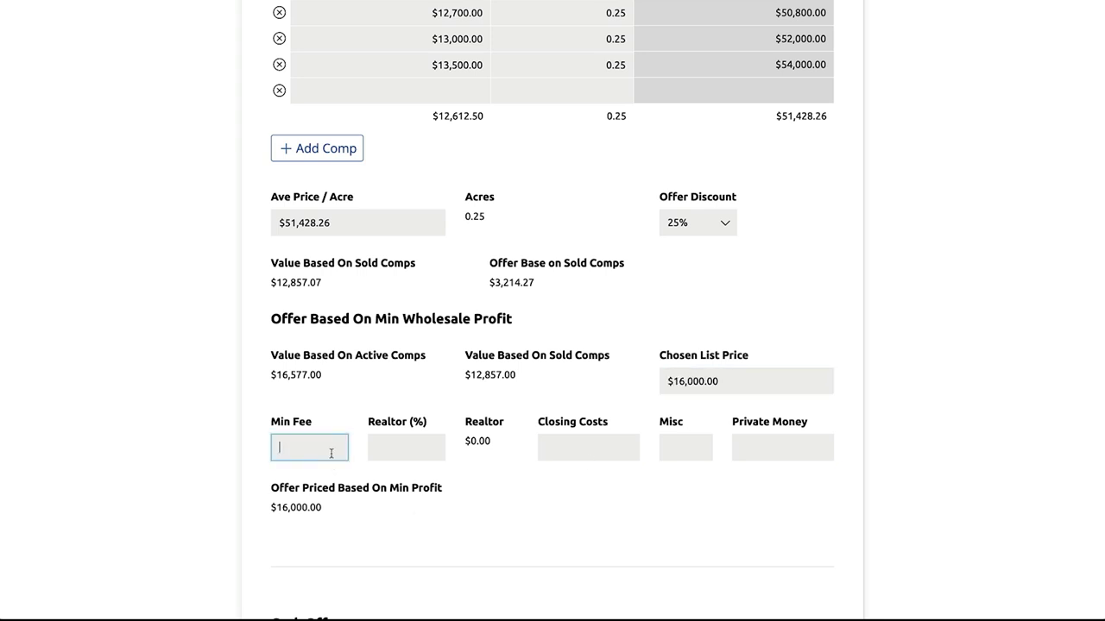
{"action": "type", "text": "7500"}
{"action": "key", "text": "Tab"}
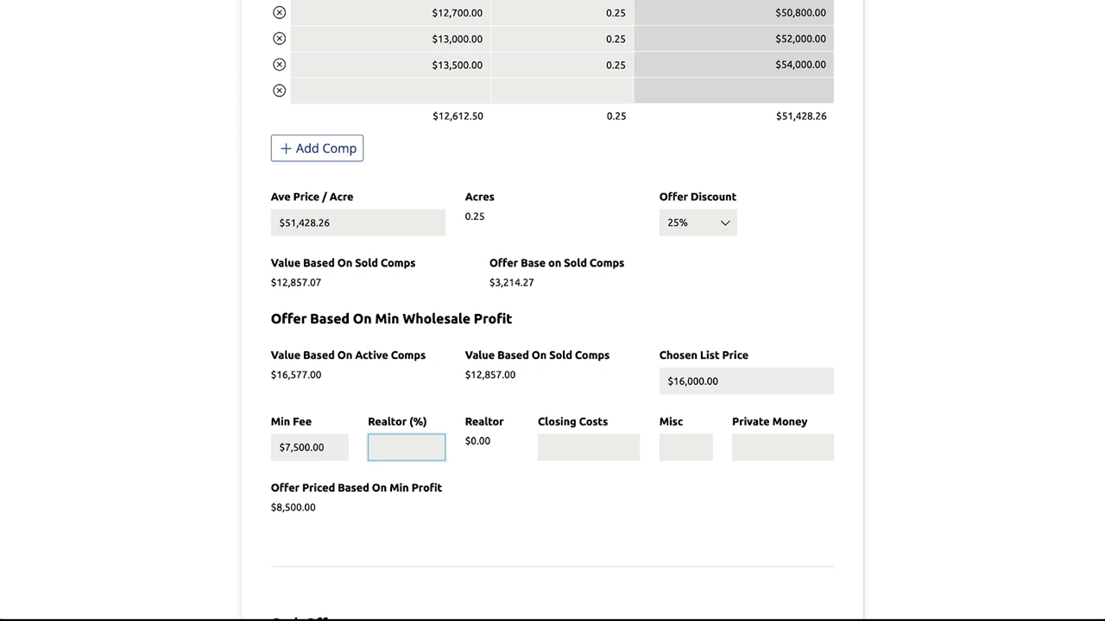
{"action": "type", "text": "10"}
{"action": "key", "text": "Tab"}
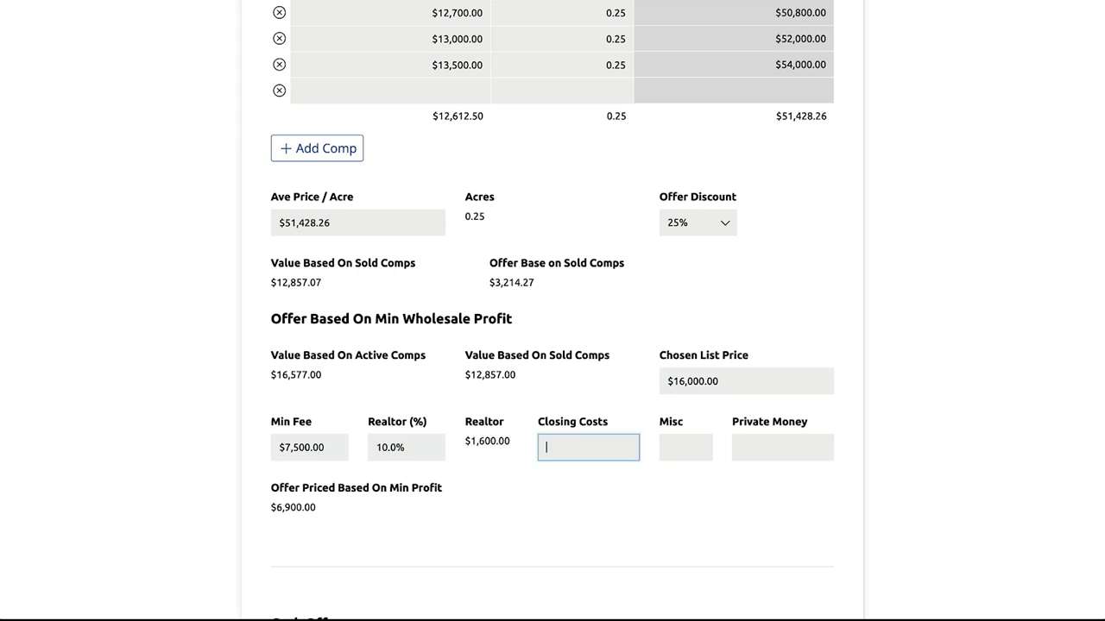
{"action": "key", "text": "Tab"}
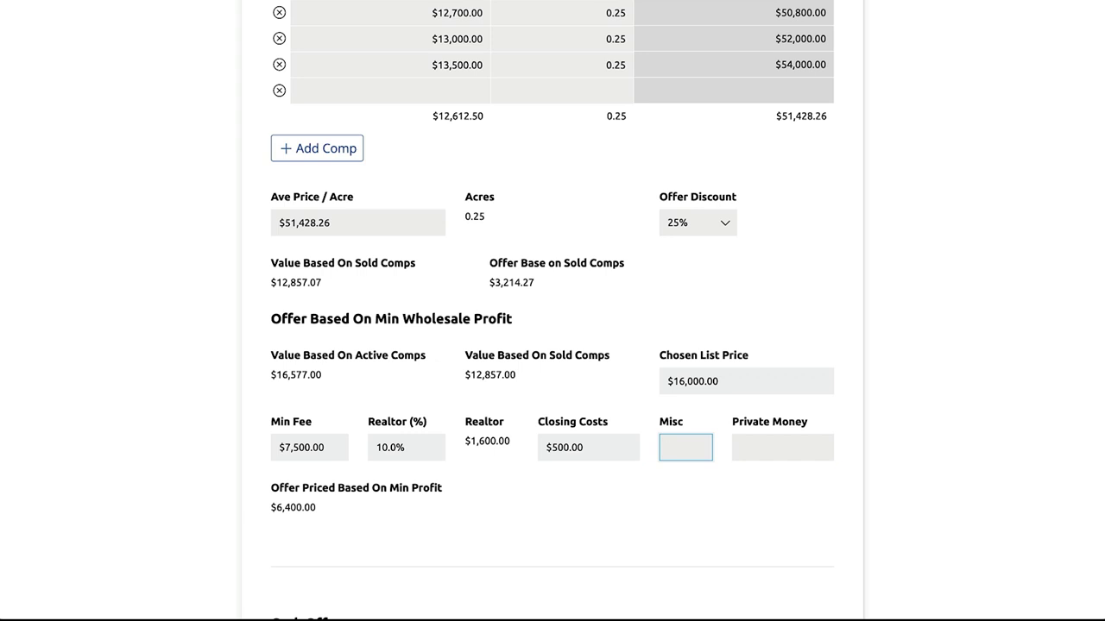
{"action": "type", "text": "200"}
{"action": "key", "text": "Tab"}
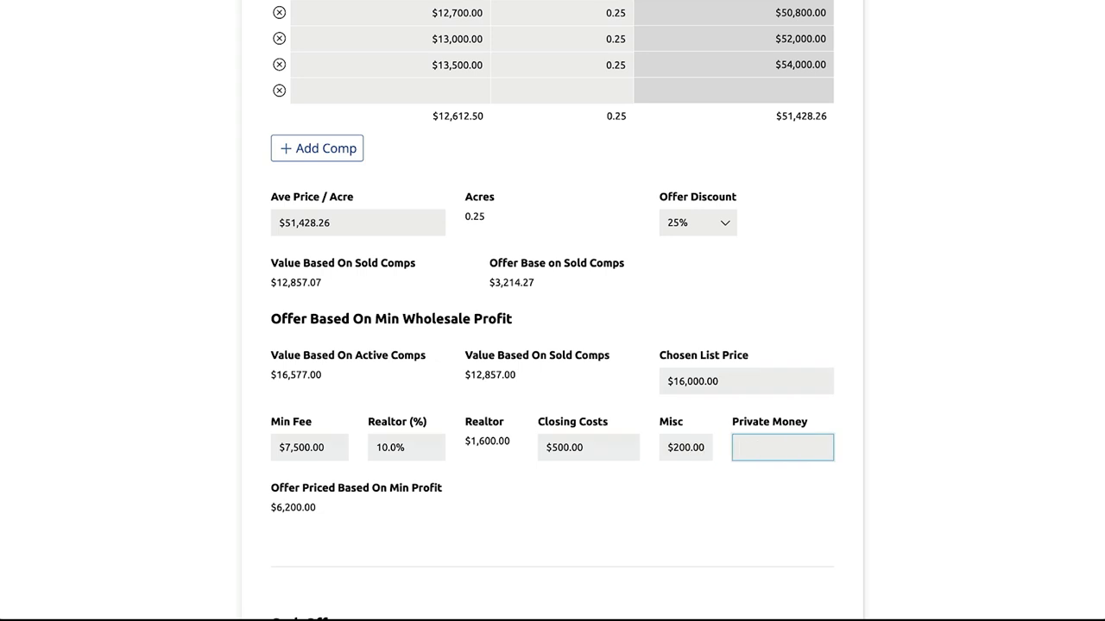
{"action": "key", "text": "ctrl+a"}
{"action": "key", "text": "BackSpace"}
{"action": "key", "text": "Tab"}
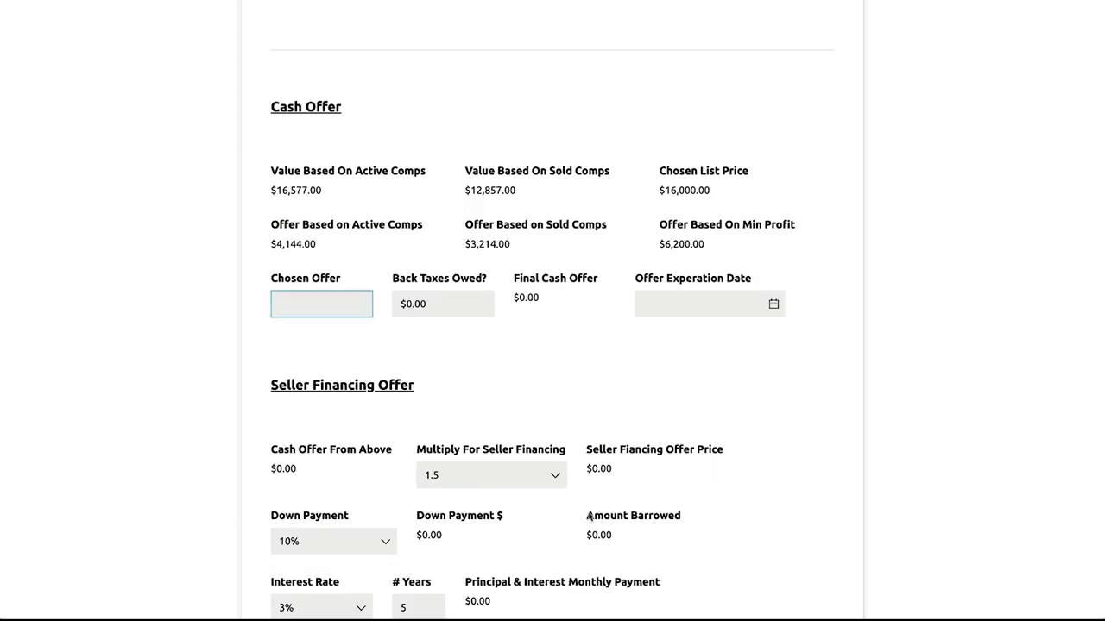
{"action": "scroll", "coordinate": [560, 542], "scroll_direction": "up", "scroll_amount": 5}
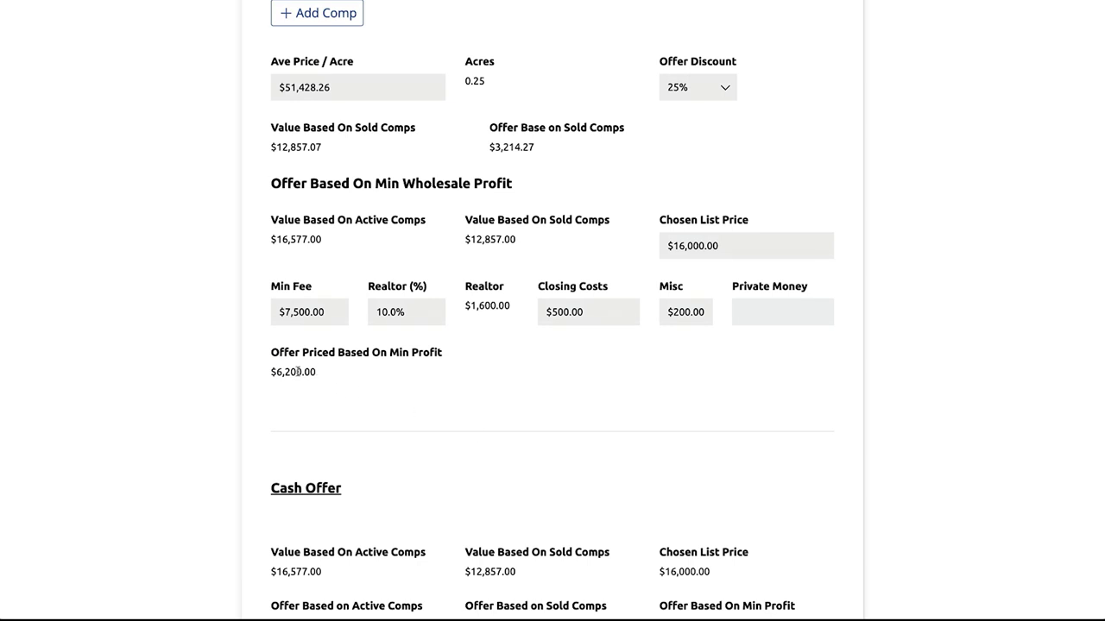
{"action": "double_click", "coordinate": [298, 372]}
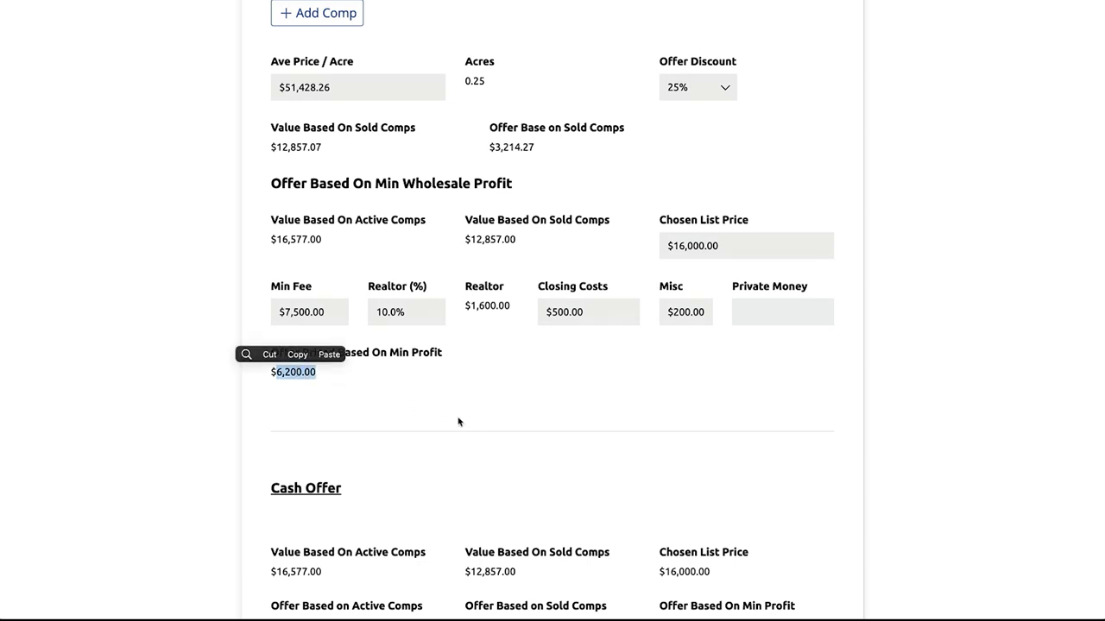
{"action": "scroll", "coordinate": [458, 420], "scroll_direction": "down", "scroll_amount": 3}
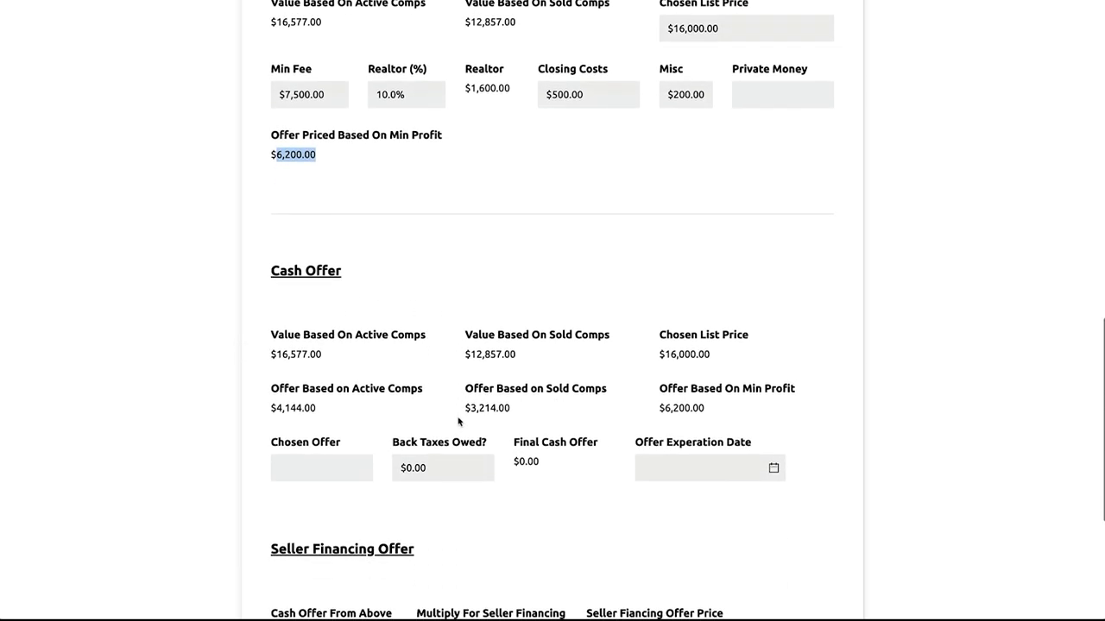
{"action": "left_click_drag", "start_coordinate": [265, 328], "coordinate": [738, 423]}
{"action": "left_click", "coordinate": [361, 351]}
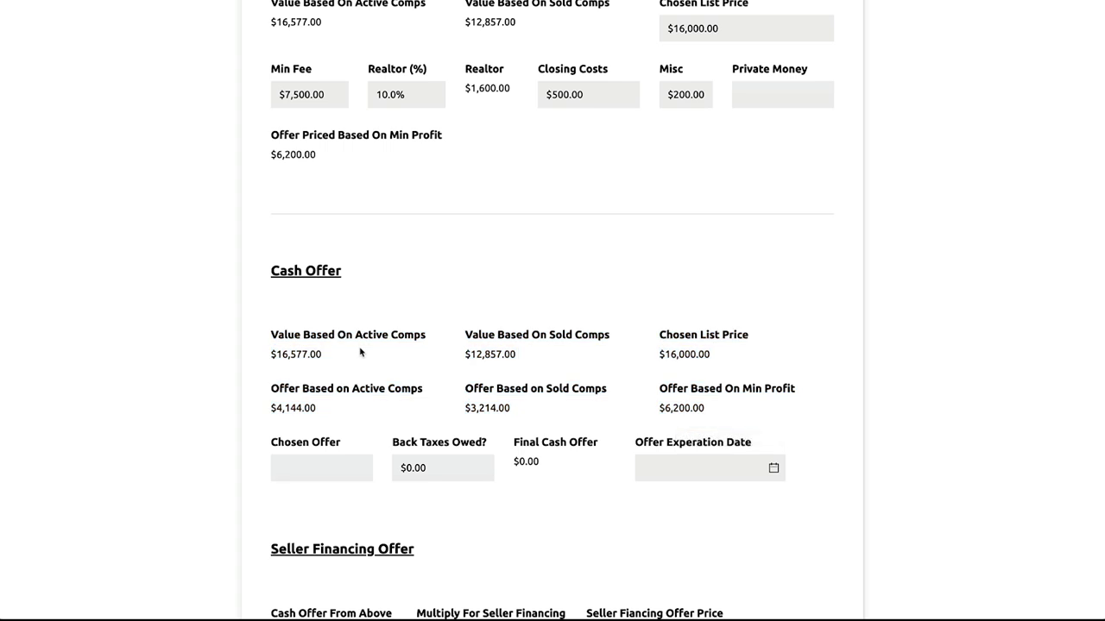
{"action": "key", "text": "ctrl+plus"}
{"action": "key", "text": "ctrl+plus"}
{"action": "scroll", "coordinate": [361, 351], "scroll_direction": "down", "scroll_amount": 2}
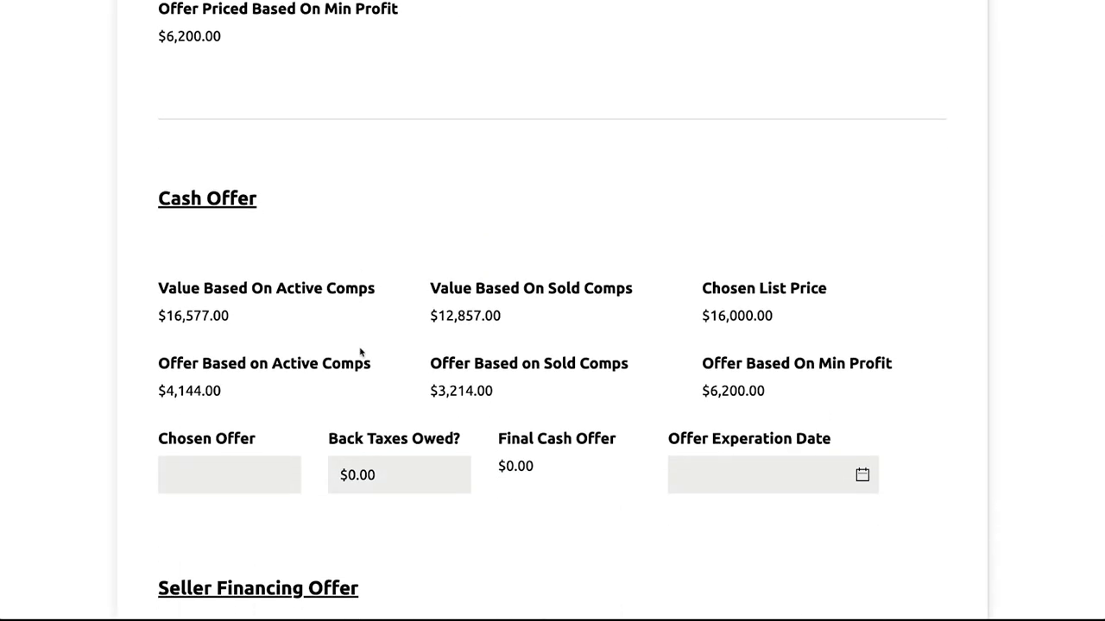
{"action": "double_click", "coordinate": [282, 288]}
{"action": "double_click", "coordinate": [564, 288]}
{"action": "left_click", "coordinate": [767, 290]}
{"action": "double_click", "coordinate": [767, 290]}
{"action": "double_click", "coordinate": [214, 314]}
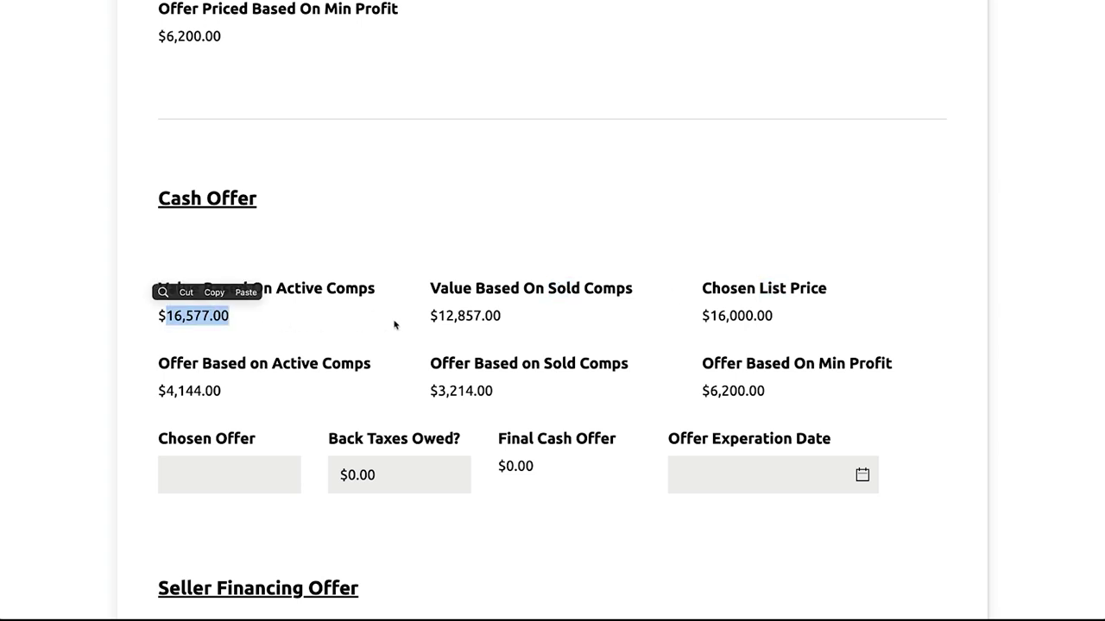
{"action": "double_click", "coordinate": [470, 316]}
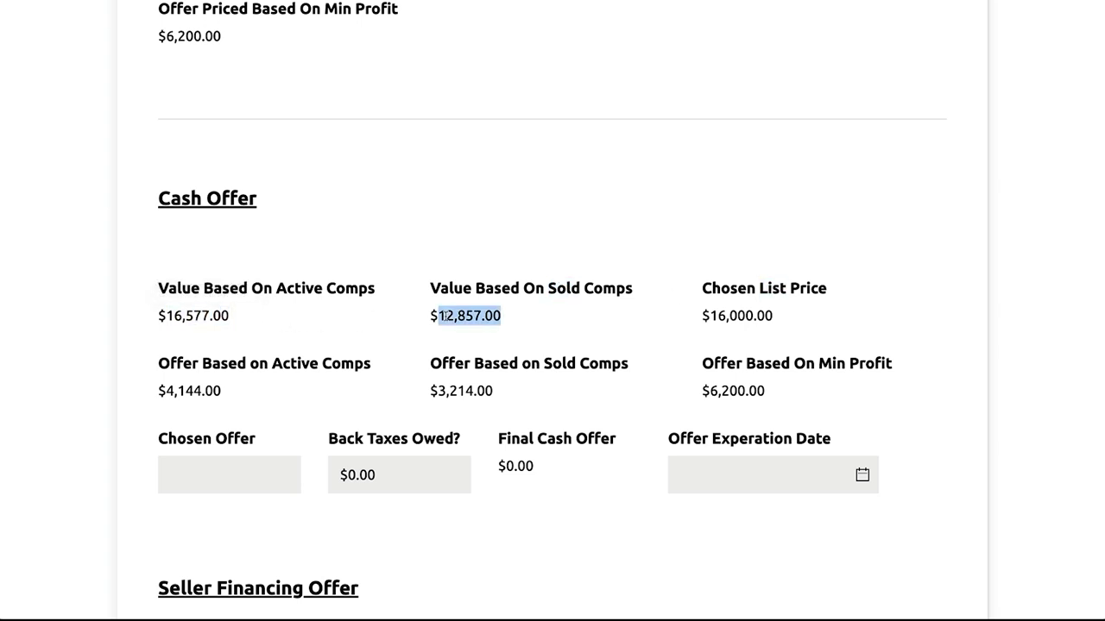
{"action": "double_click", "coordinate": [756, 315]}
{"action": "left_click", "coordinate": [845, 334]}
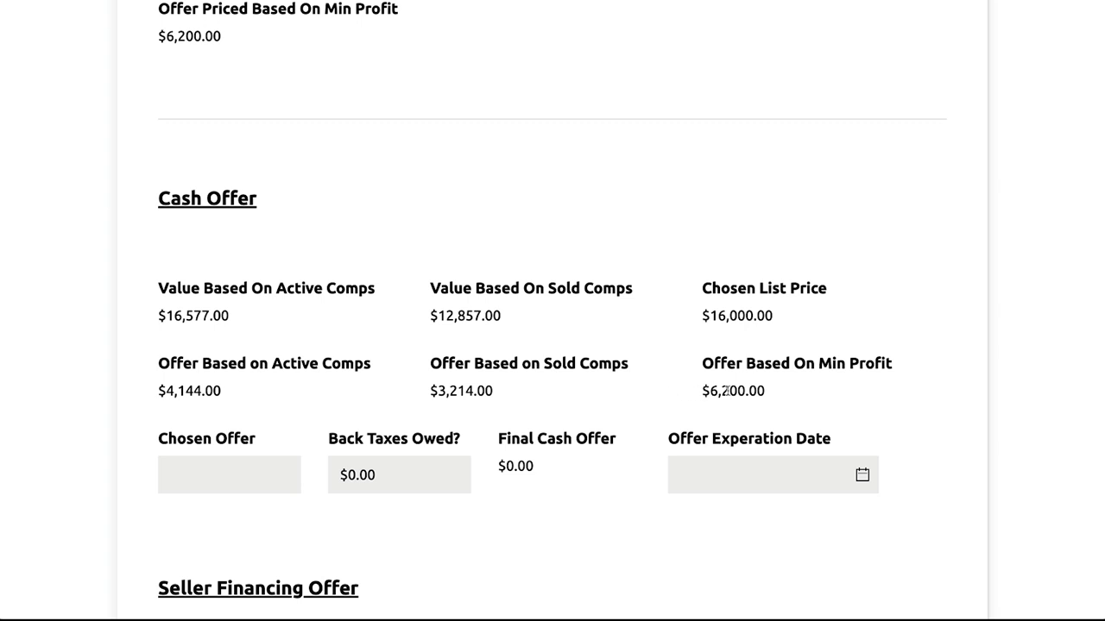
{"action": "scroll", "coordinate": [727, 391], "scroll_direction": "up", "scroll_amount": 3}
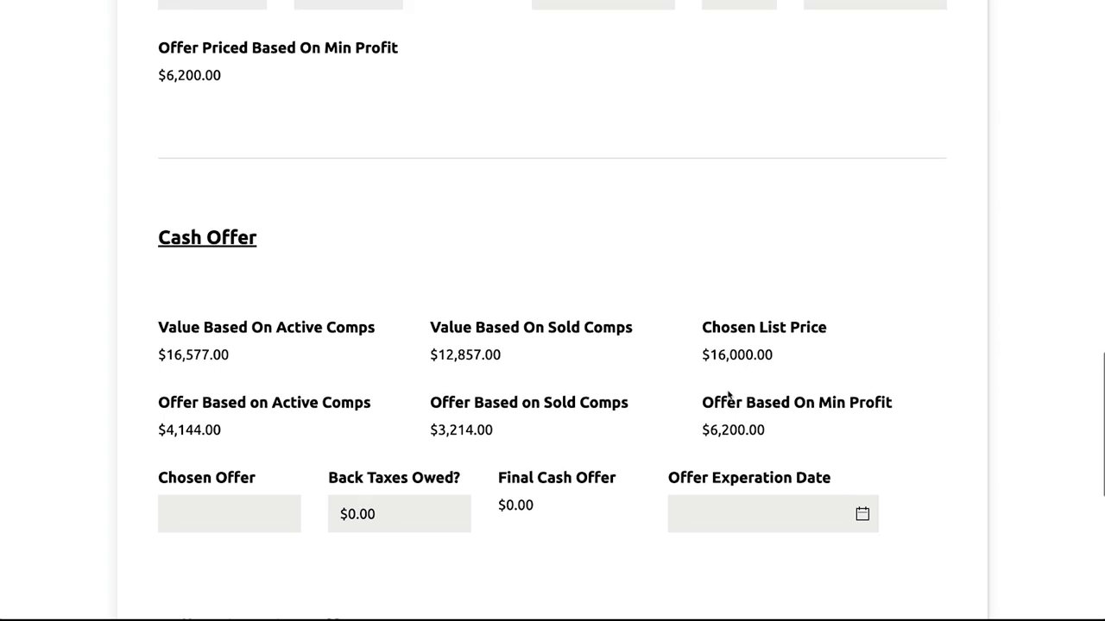
{"action": "scroll", "coordinate": [727, 392], "scroll_direction": "down", "scroll_amount": 2}
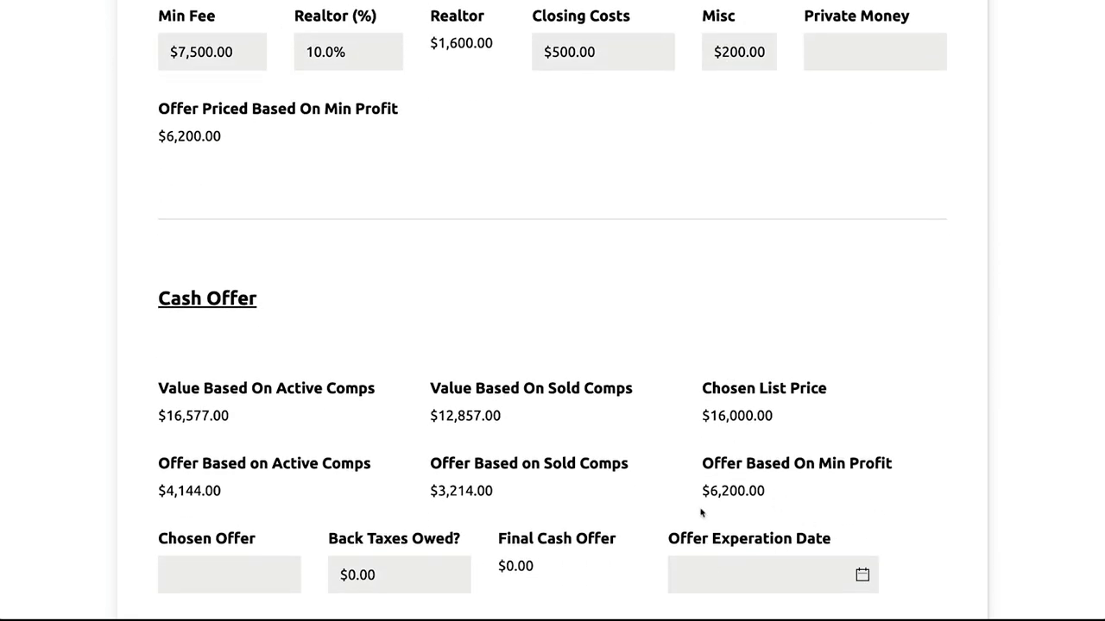
{"action": "scroll", "coordinate": [677, 394], "scroll_direction": "up", "scroll_amount": 2}
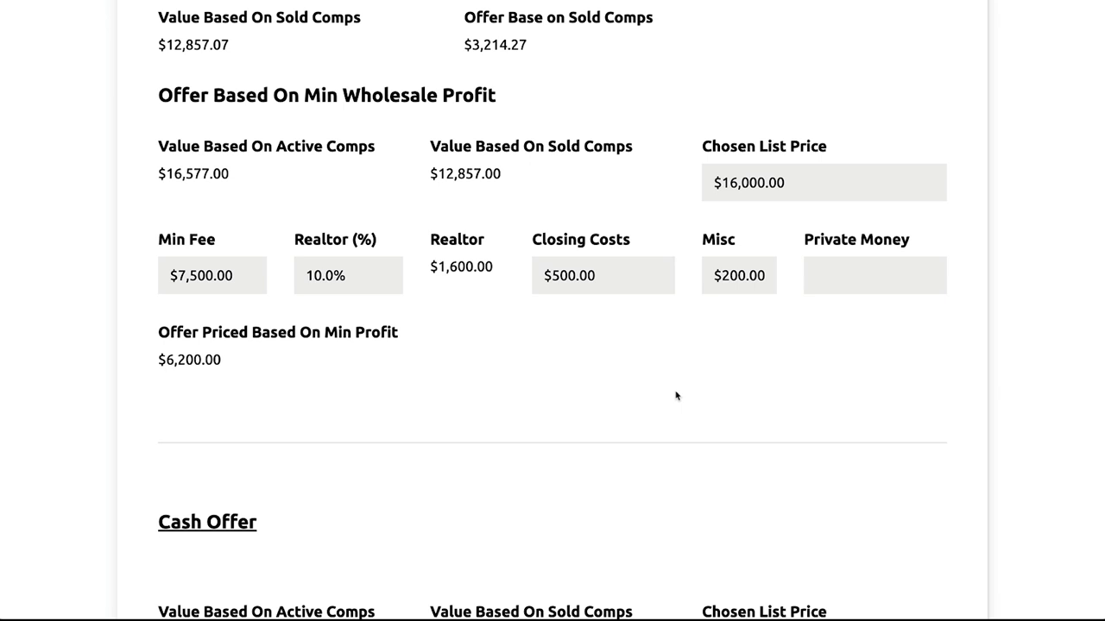
{"action": "scroll", "coordinate": [677, 396], "scroll_direction": "down", "scroll_amount": 2}
{"action": "scroll", "coordinate": [677, 396], "scroll_direction": "up", "scroll_amount": 2}
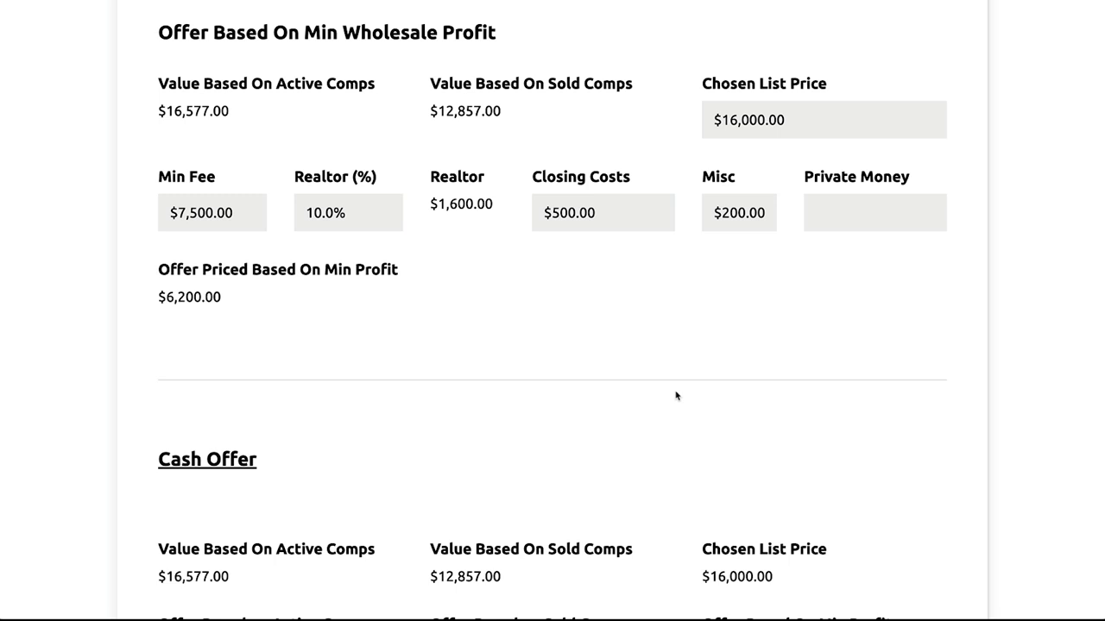
{"action": "scroll", "coordinate": [677, 395], "scroll_direction": "down", "scroll_amount": 2}
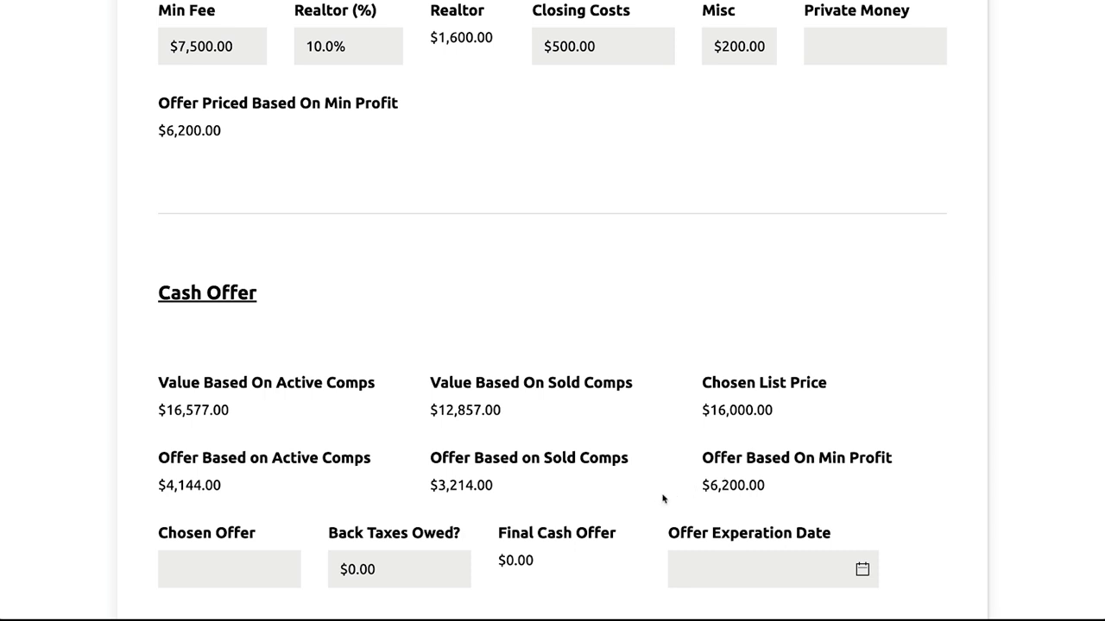
{"action": "scroll", "coordinate": [662, 499], "scroll_direction": "down", "scroll_amount": 1}
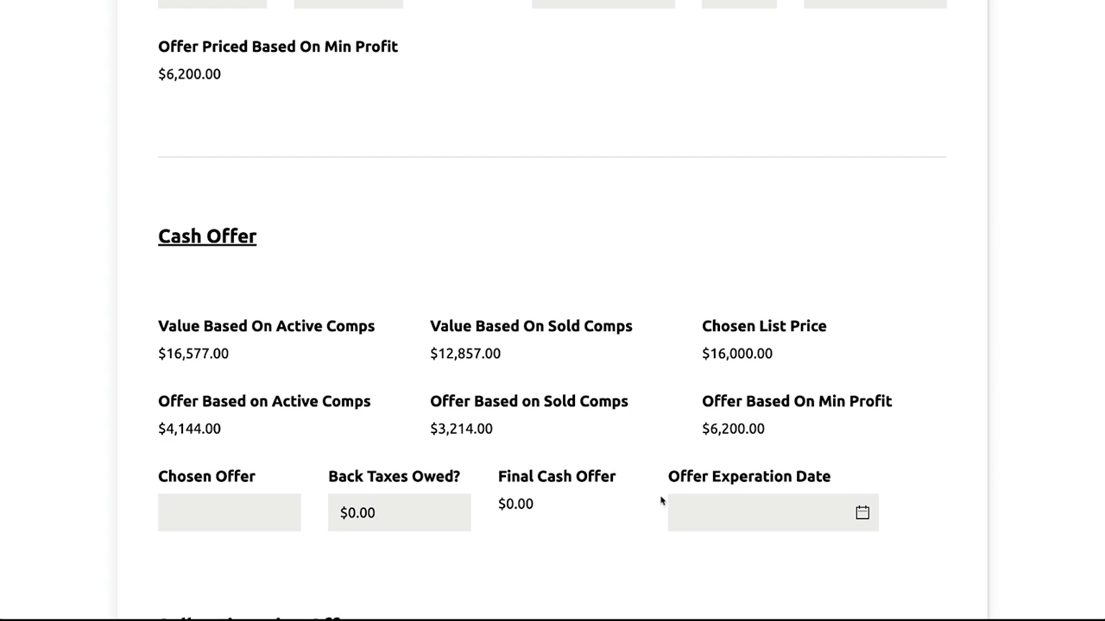
Step: Enter a $4,500 Chosen Offer and pick 6/2/2023 as the Offer Expiration Date
{"action": "scroll", "coordinate": [661, 501], "scroll_direction": "down", "scroll_amount": 2}
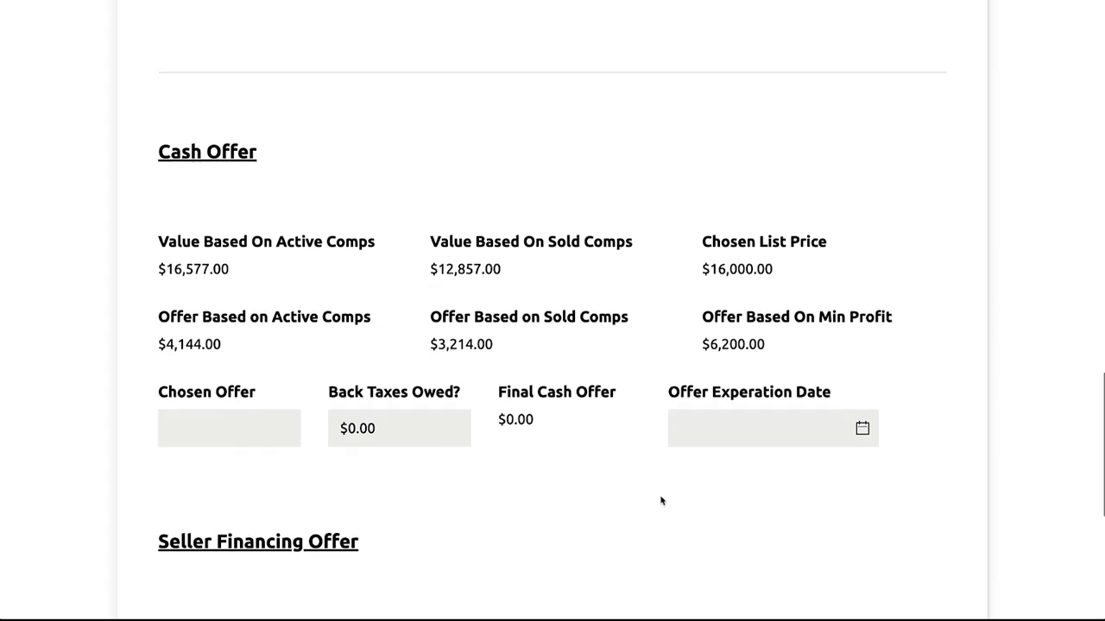
{"action": "left_click", "coordinate": [208, 412]}
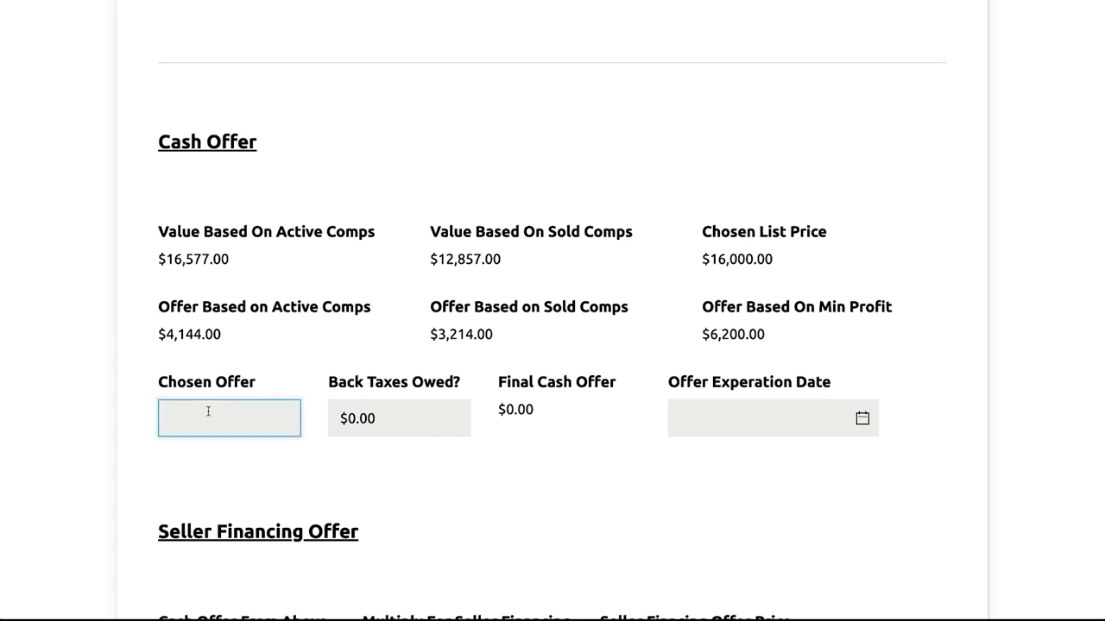
{"action": "type", "text": "4,500"}
{"action": "key", "text": "Tab"}
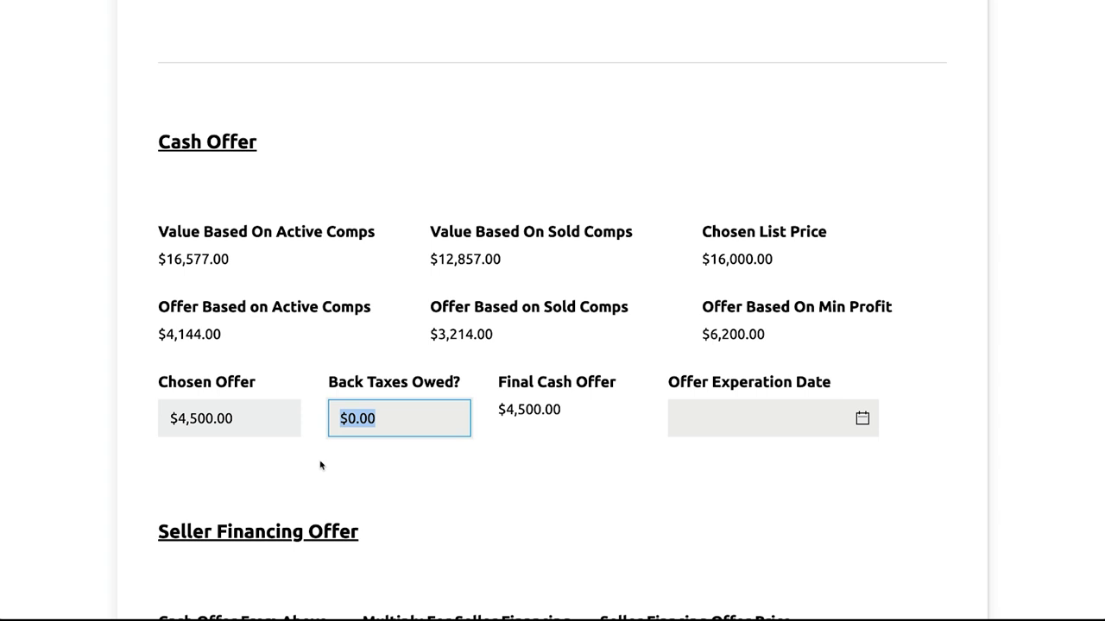
{"action": "left_click", "coordinate": [870, 423]}
{"action": "left_click", "coordinate": [964, 321]}
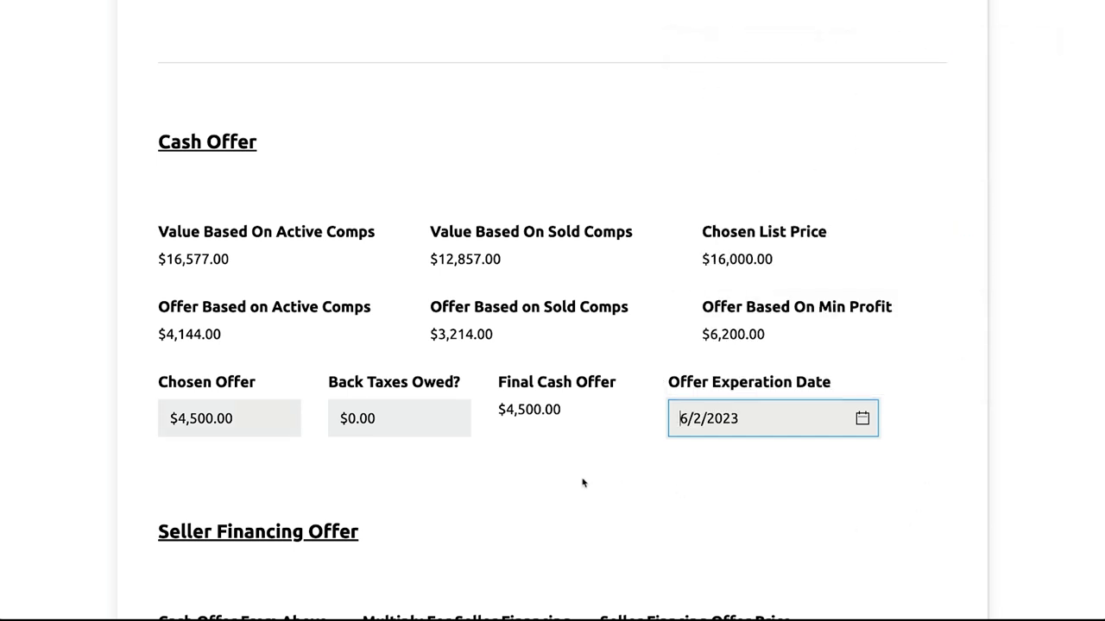
{"action": "scroll", "coordinate": [583, 483], "scroll_direction": "down", "scroll_amount": 5}
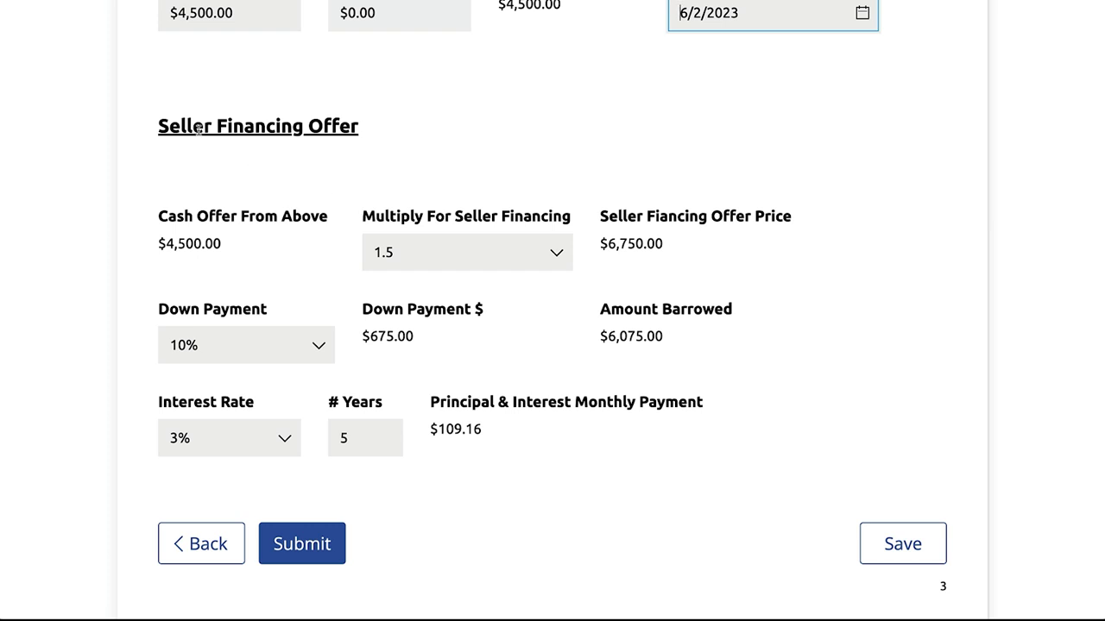
Step: Set the seller financing multiplier to 2 and the interest rate to 4%
{"action": "left_click_drag", "start_coordinate": [171, 126], "coordinate": [380, 170]}
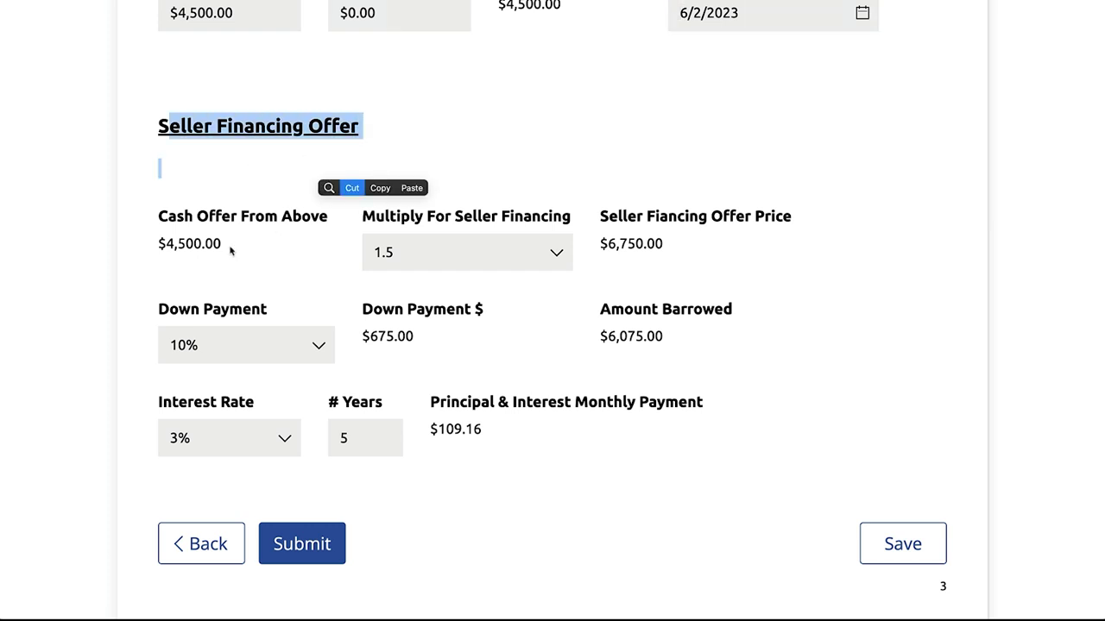
{"action": "double_click", "coordinate": [197, 245]}
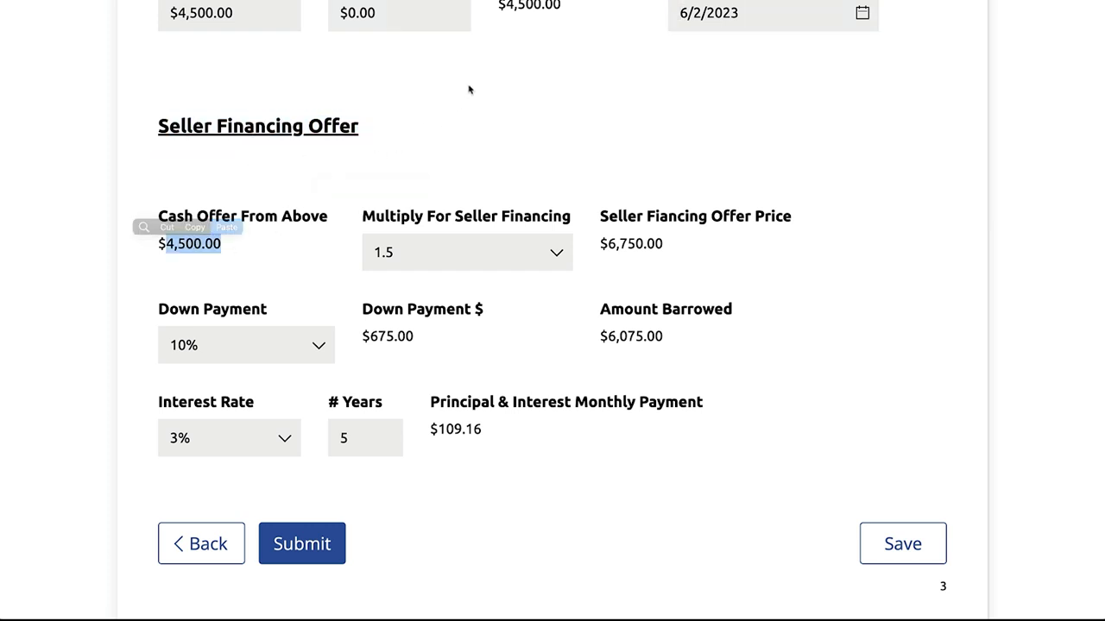
{"action": "left_click", "coordinate": [324, 253]}
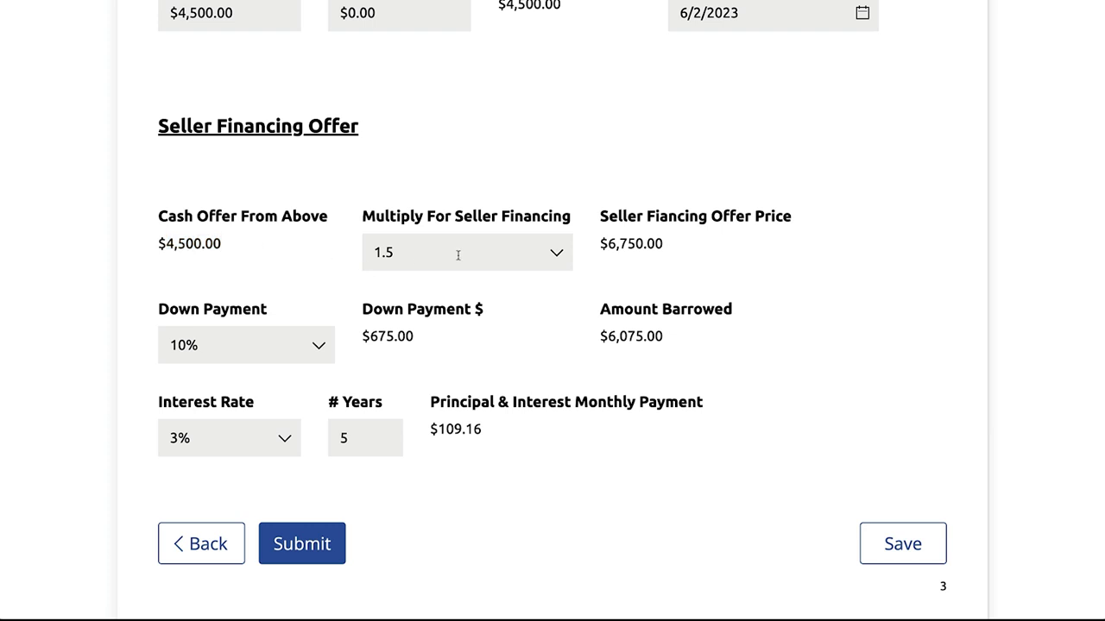
{"action": "left_click", "coordinate": [557, 253]}
{"action": "left_click", "coordinate": [416, 455]}
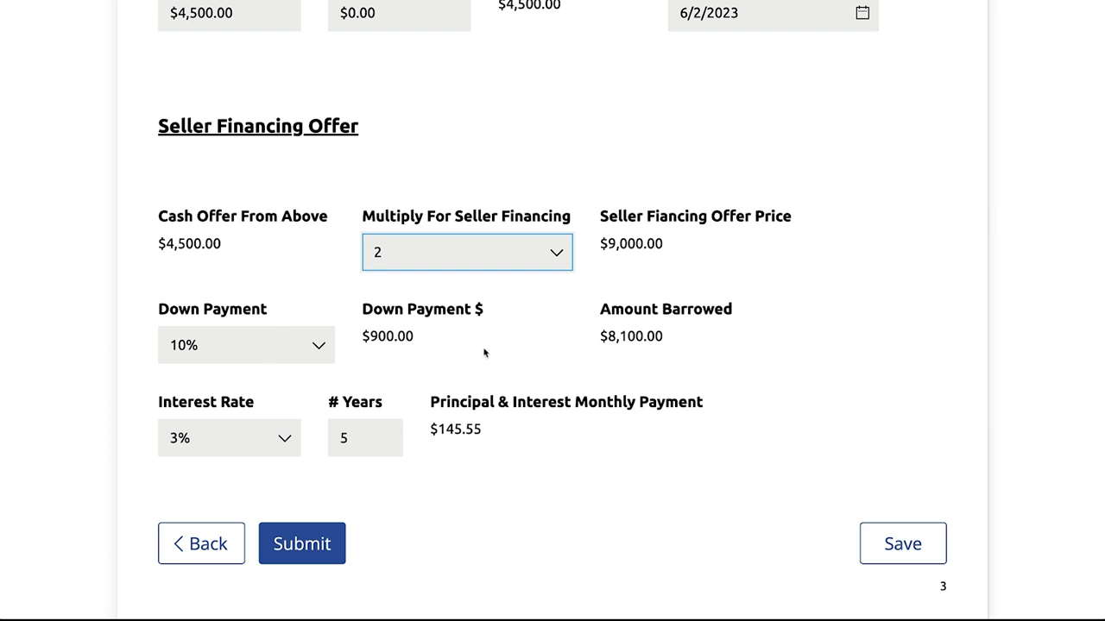
{"action": "left_click", "coordinate": [265, 443]}
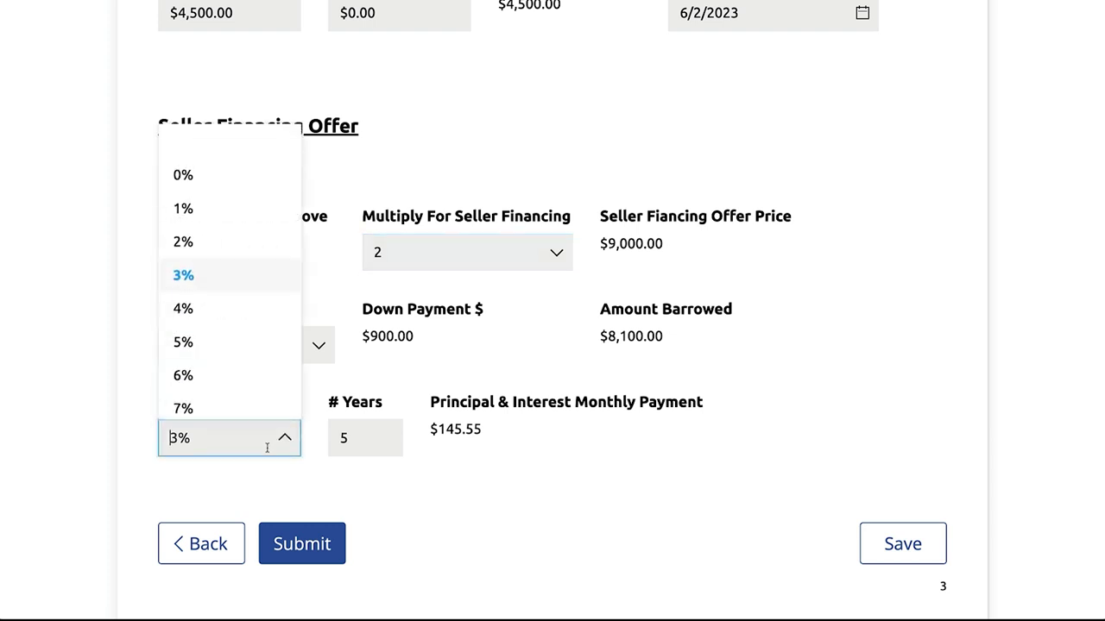
{"action": "left_click", "coordinate": [237, 311]}
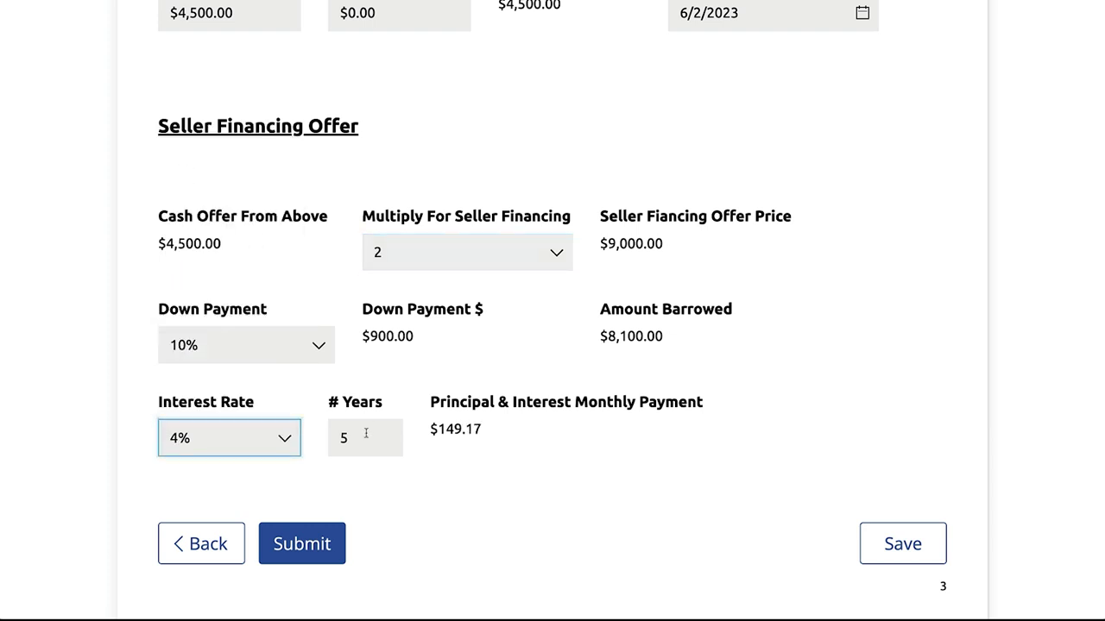
Step: Try a 10-year term, then settle on 5 years for a $149.17 monthly payment
{"action": "double_click", "coordinate": [366, 433]}
{"action": "type", "text": "10"}
{"action": "key", "text": "Tab"}
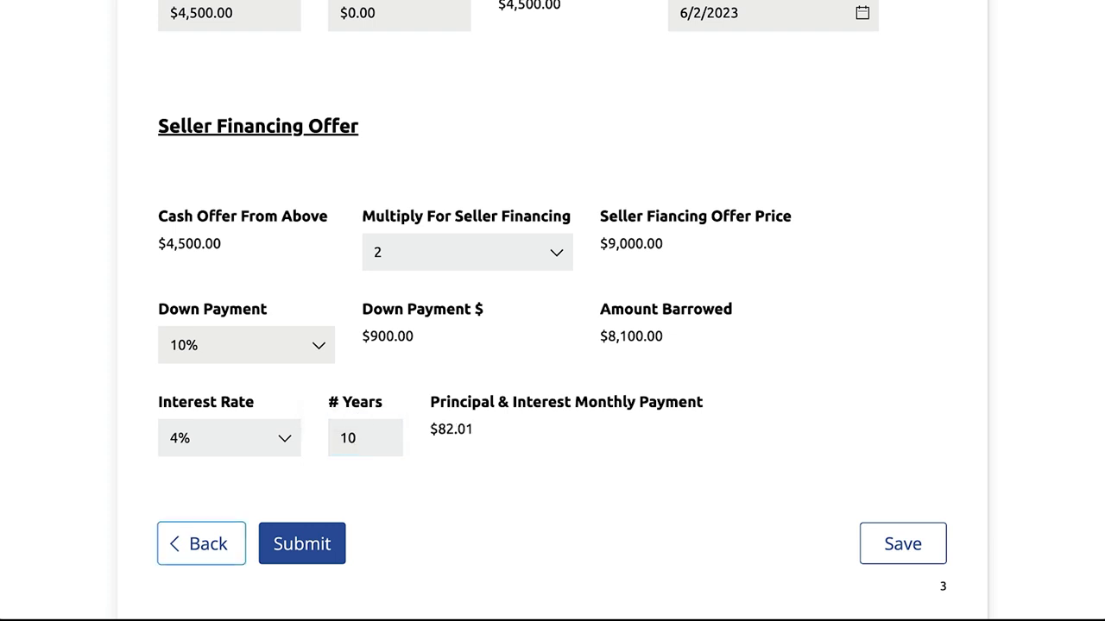
{"action": "left_click_drag", "start_coordinate": [484, 431], "coordinate": [434, 430]}
{"action": "double_click", "coordinate": [349, 439]}
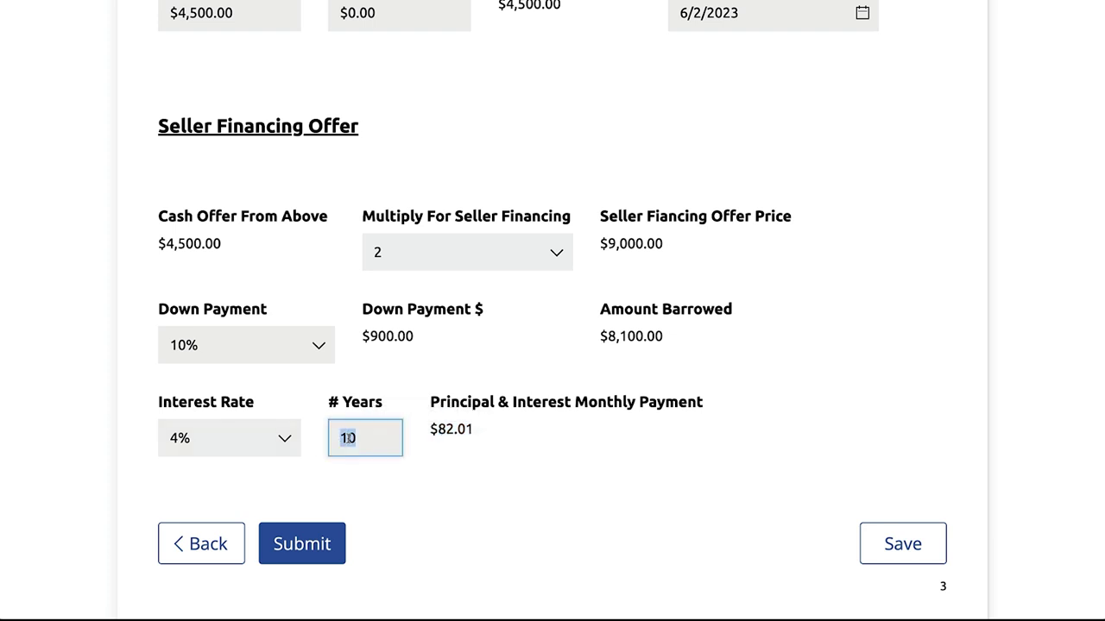
{"action": "type", "text": "5"}
{"action": "left_click", "coordinate": [533, 460]}
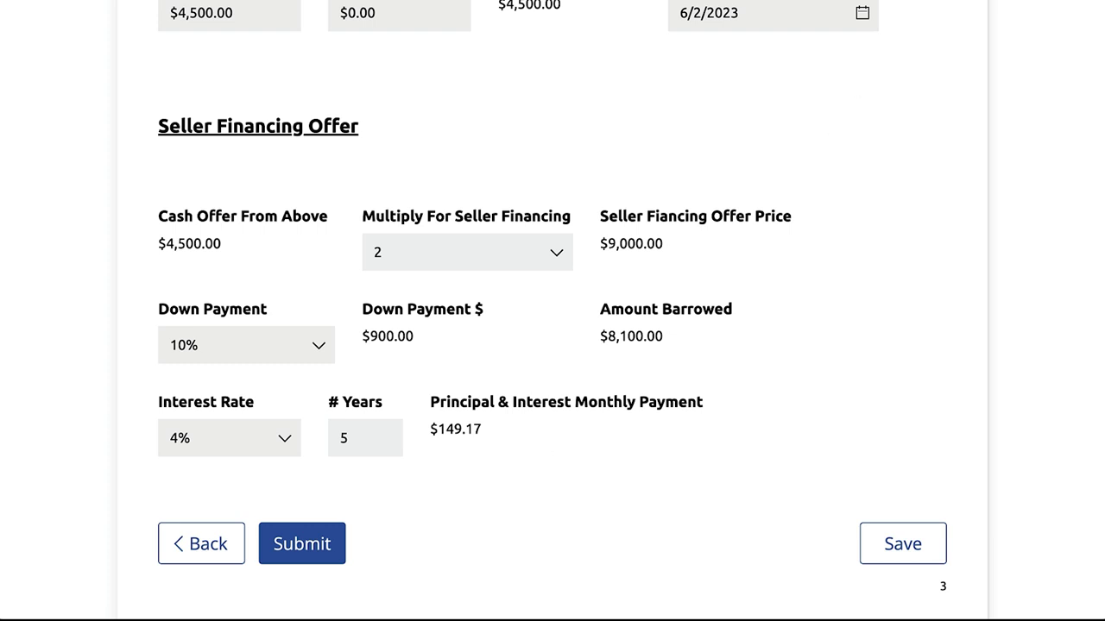
{"action": "left_click", "coordinate": [1012, 2]}
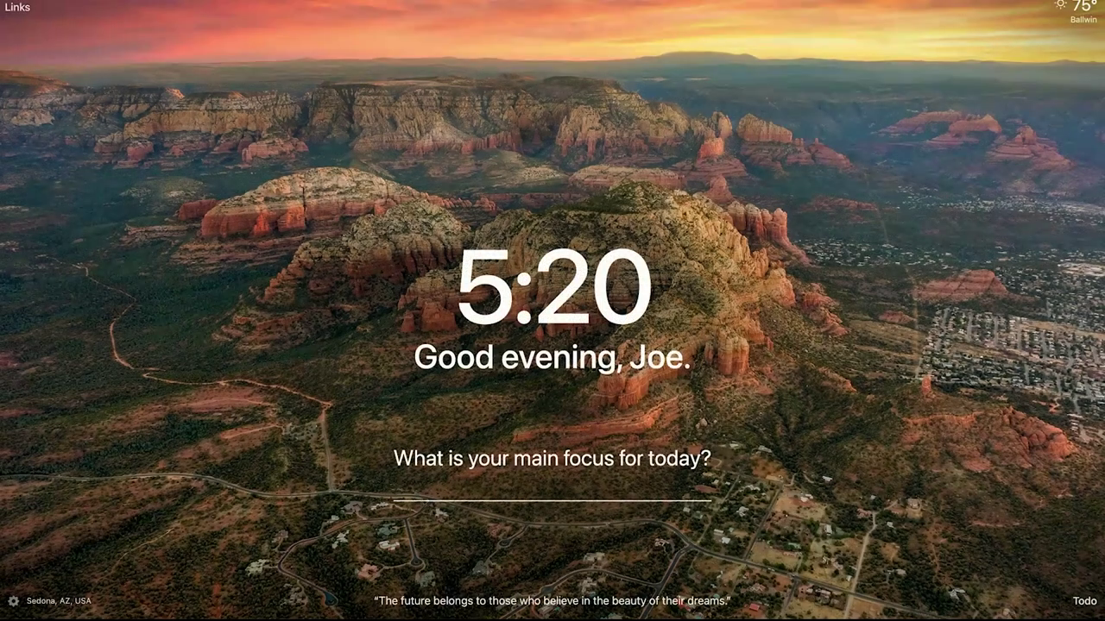
Step: Use the MyCalculators.com loan calculator: $19,000 over 60 months at 10% gives $403.69 monthly
{"action": "left_click", "coordinate": [981, 14]}
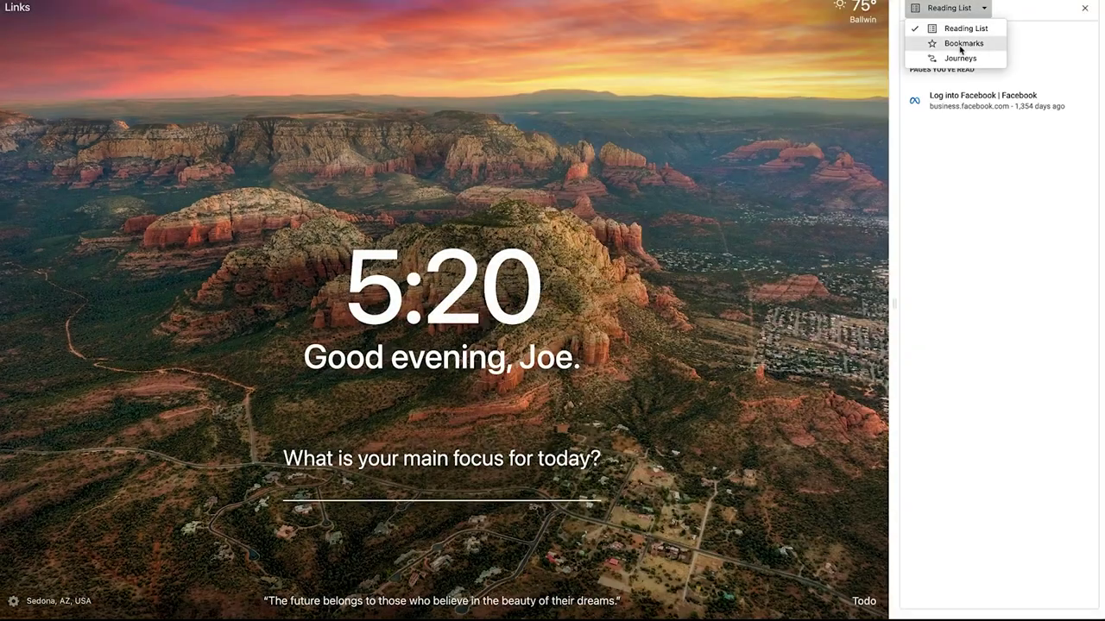
{"action": "left_click", "coordinate": [961, 45]}
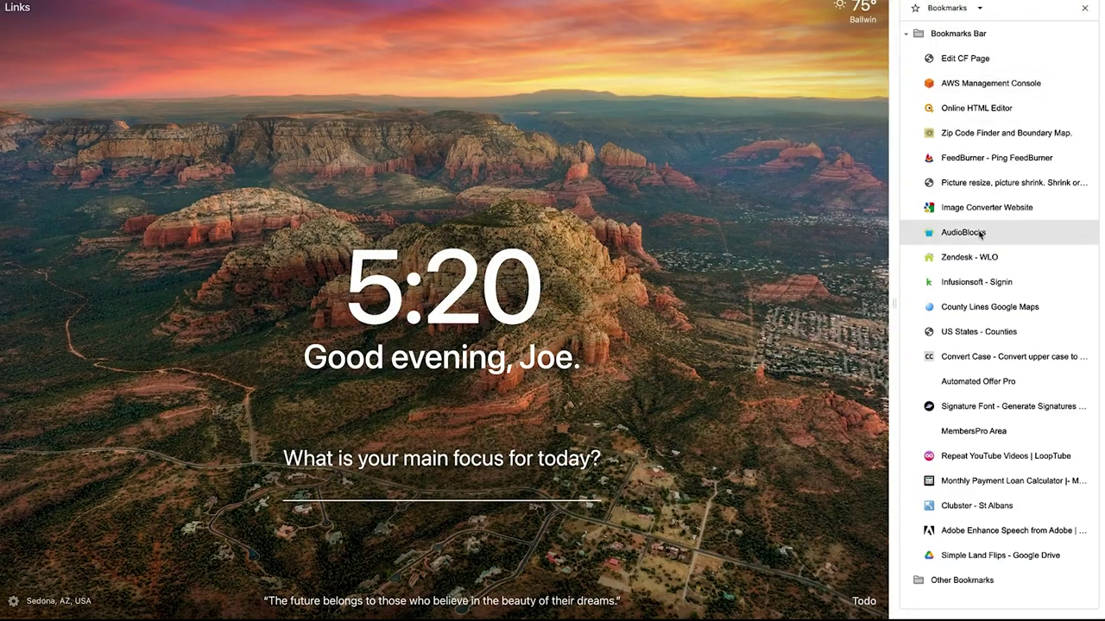
{"action": "left_click", "coordinate": [995, 481]}
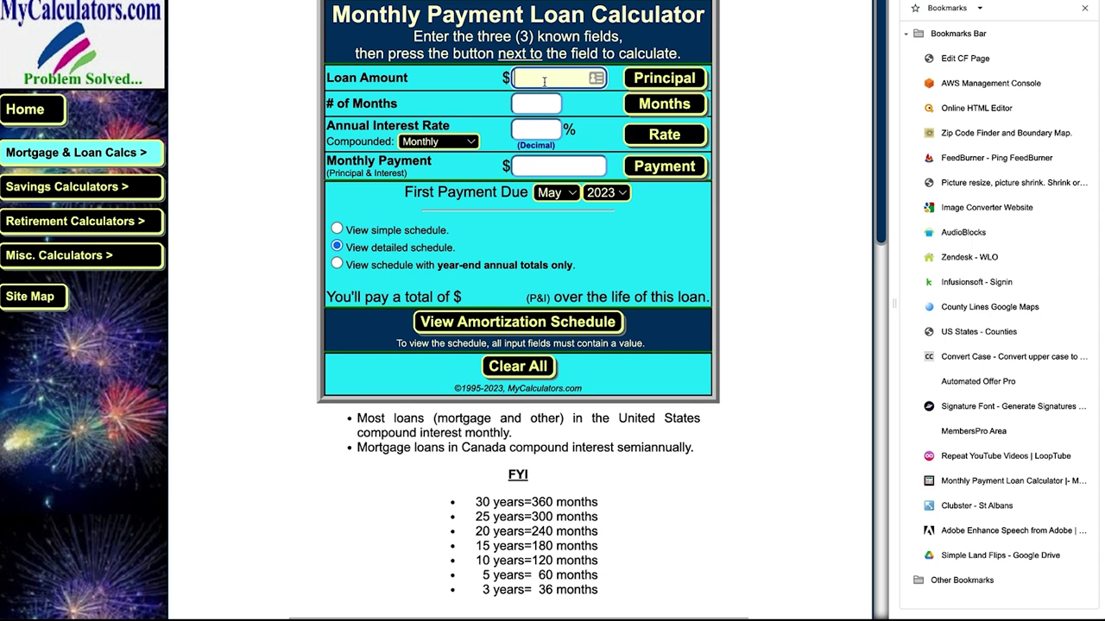
{"action": "type", "text": "19000"}
{"action": "key", "text": "Tab"}
{"action": "type", "text": "60"}
{"action": "key", "text": "Tab"}
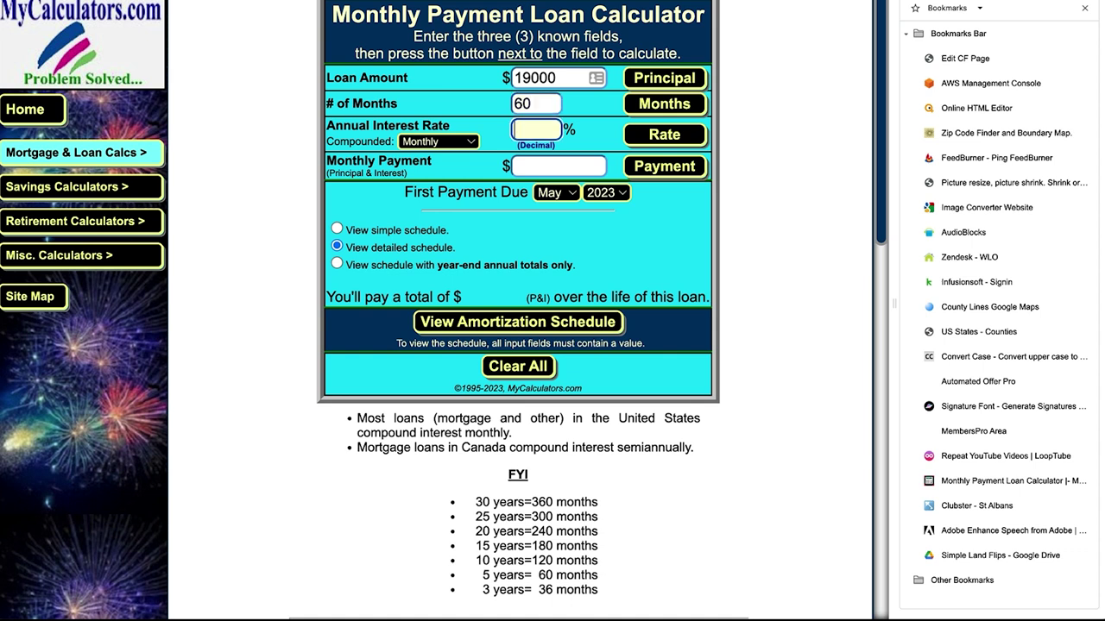
{"action": "type", "text": "10"}
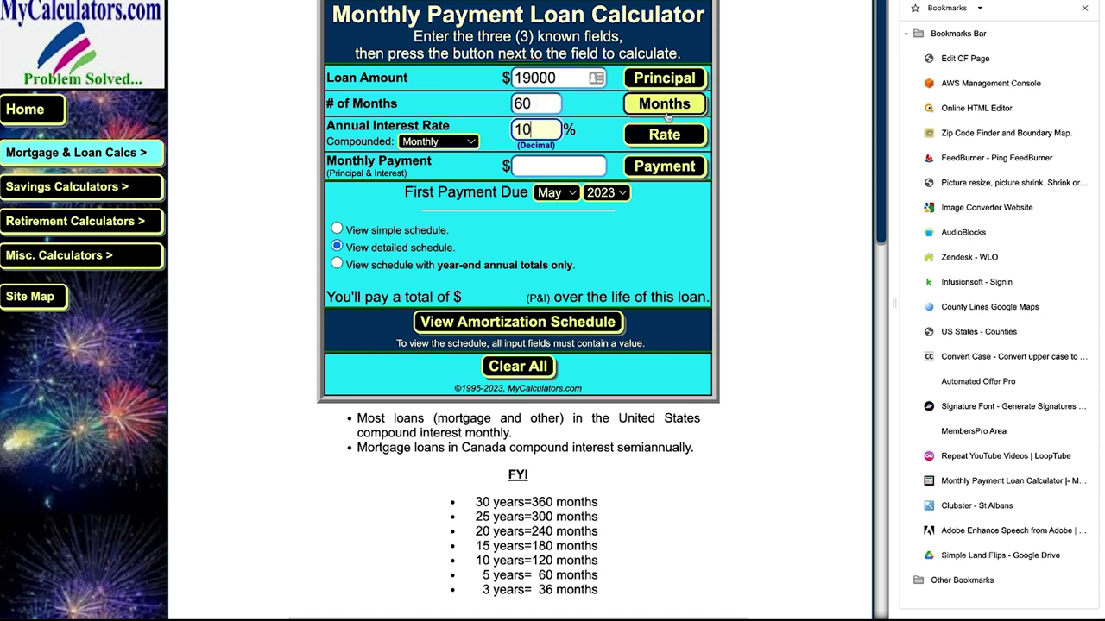
{"action": "left_click", "coordinate": [661, 169]}
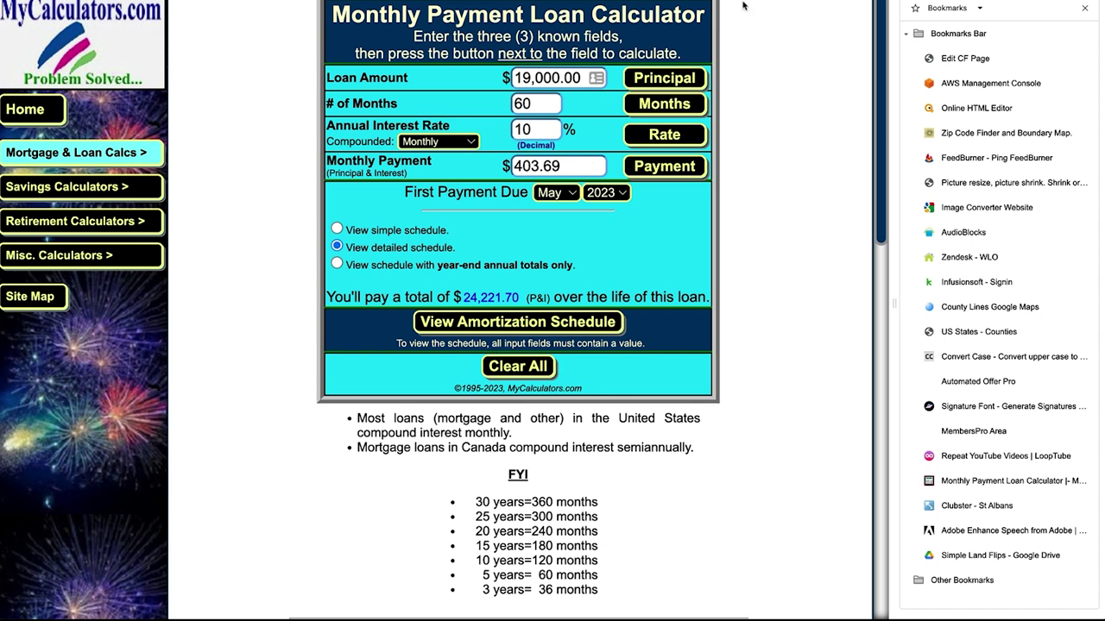
{"action": "key", "text": "ctrl+Tab"}
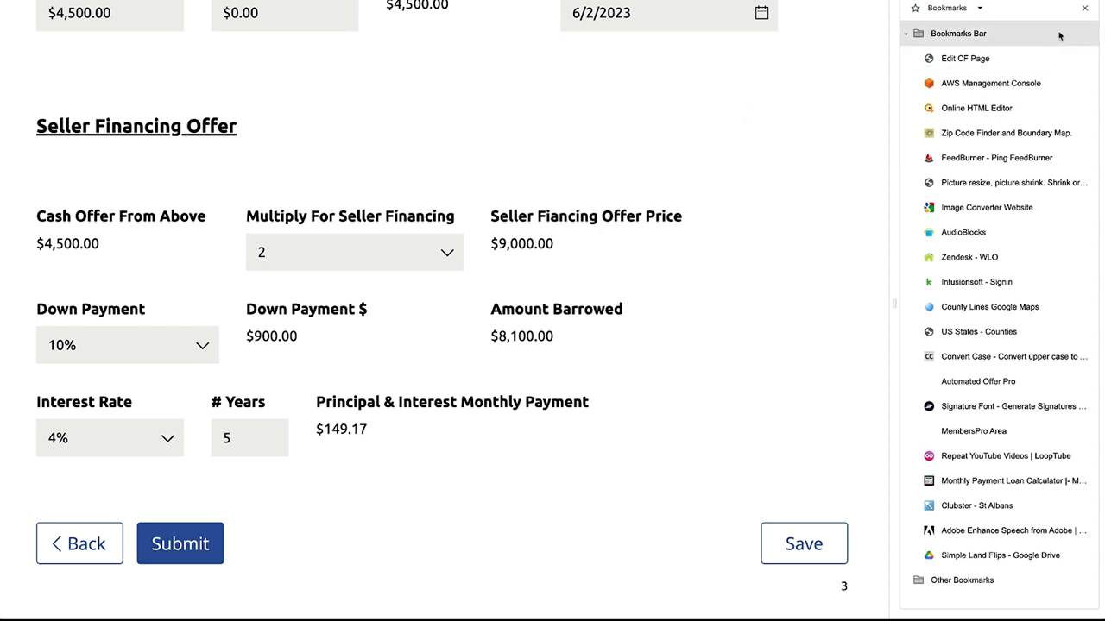
Step: Close the bookmarks panel and compute 403 − 149 = 254 in Calculator
{"action": "left_click", "coordinate": [1084, 8]}
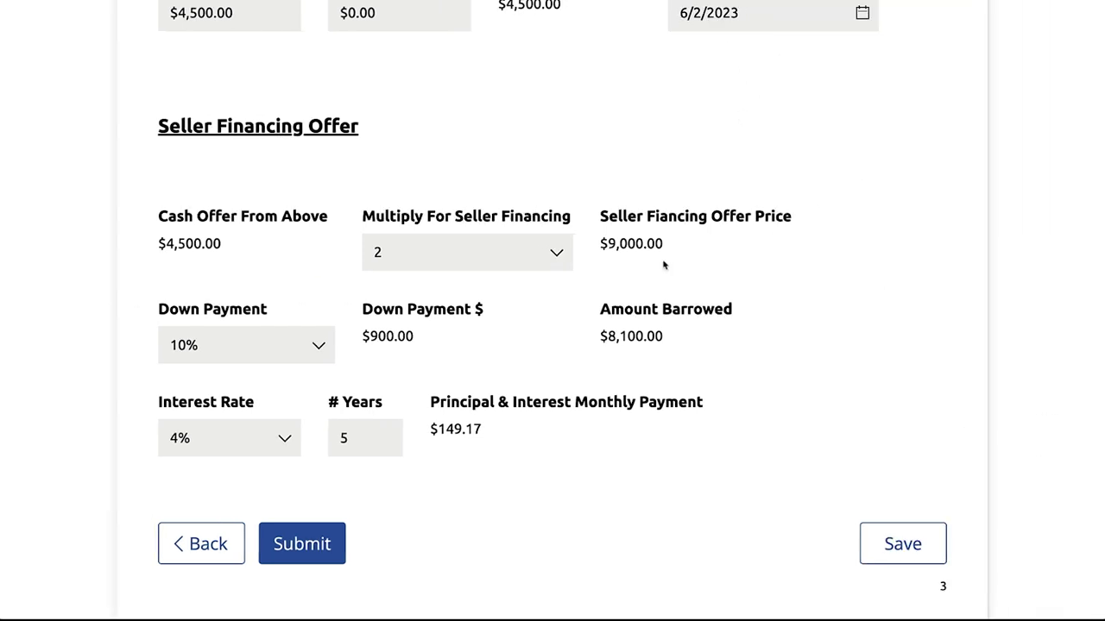
{"action": "double_click", "coordinate": [458, 428]}
{"action": "key", "text": "super+space"}
{"action": "type", "text": "calc"}
{"action": "key", "text": "Return"}
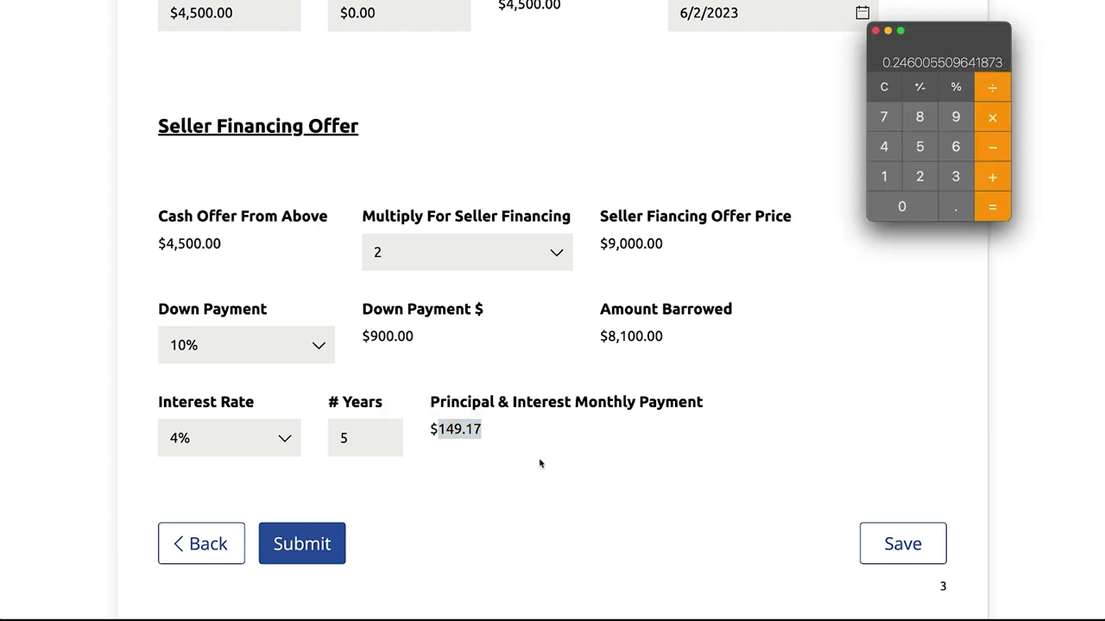
{"action": "type", "text": "403-149"}
{"action": "key", "text": "Return"}
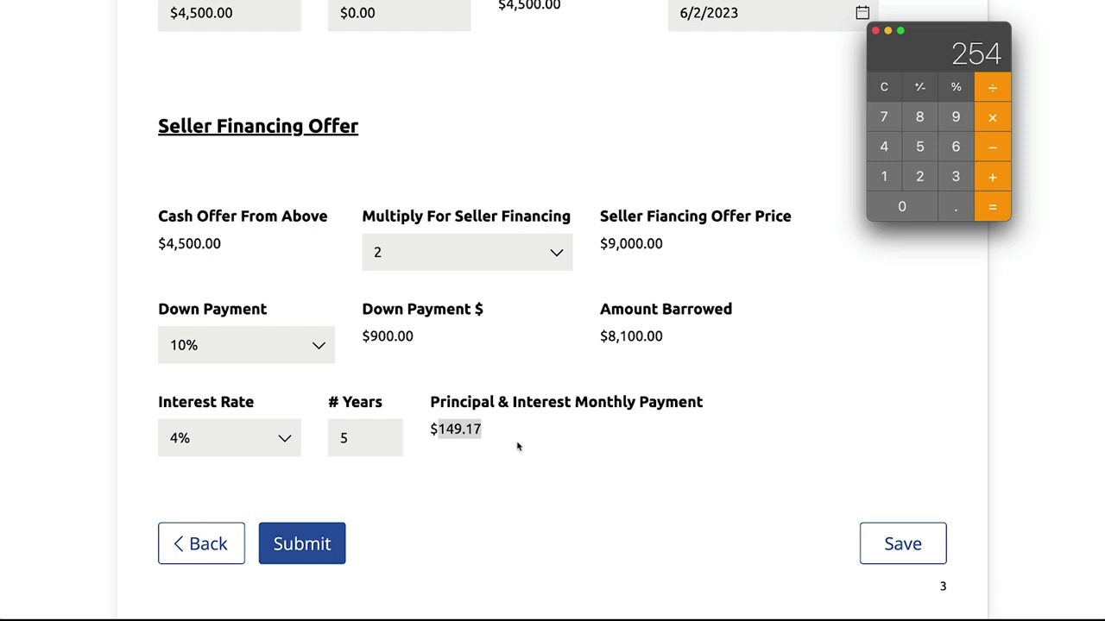
Step: Check the form's $900.00 down payment, then dismiss the Calculator back to the form
{"action": "key", "text": "super+q"}
{"action": "double_click", "coordinate": [380, 336]}
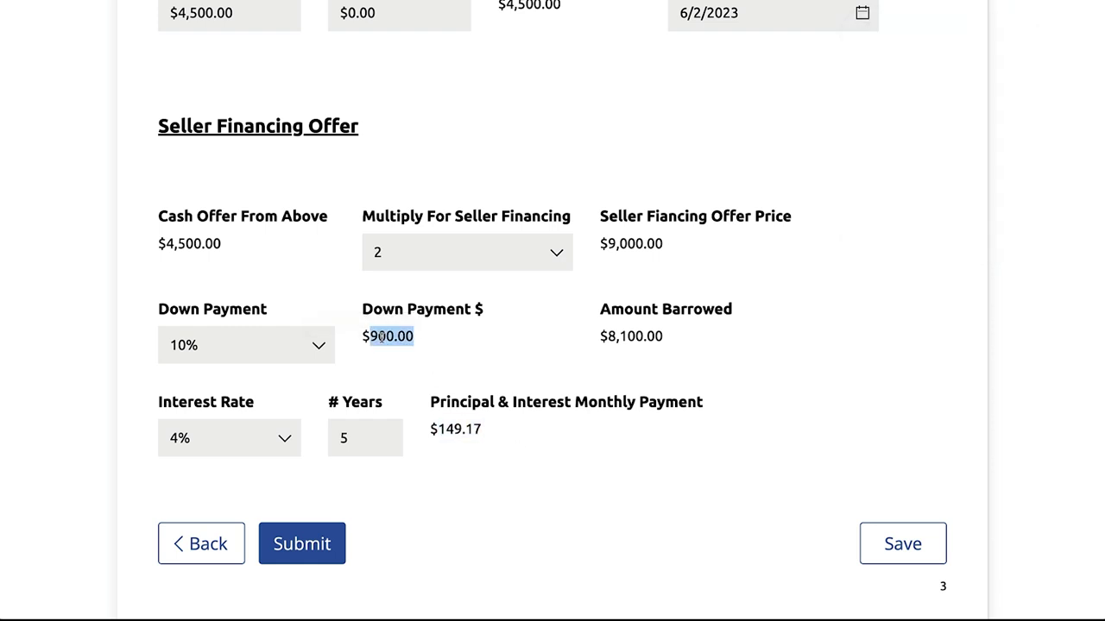
{"action": "left_click", "coordinate": [489, 353]}
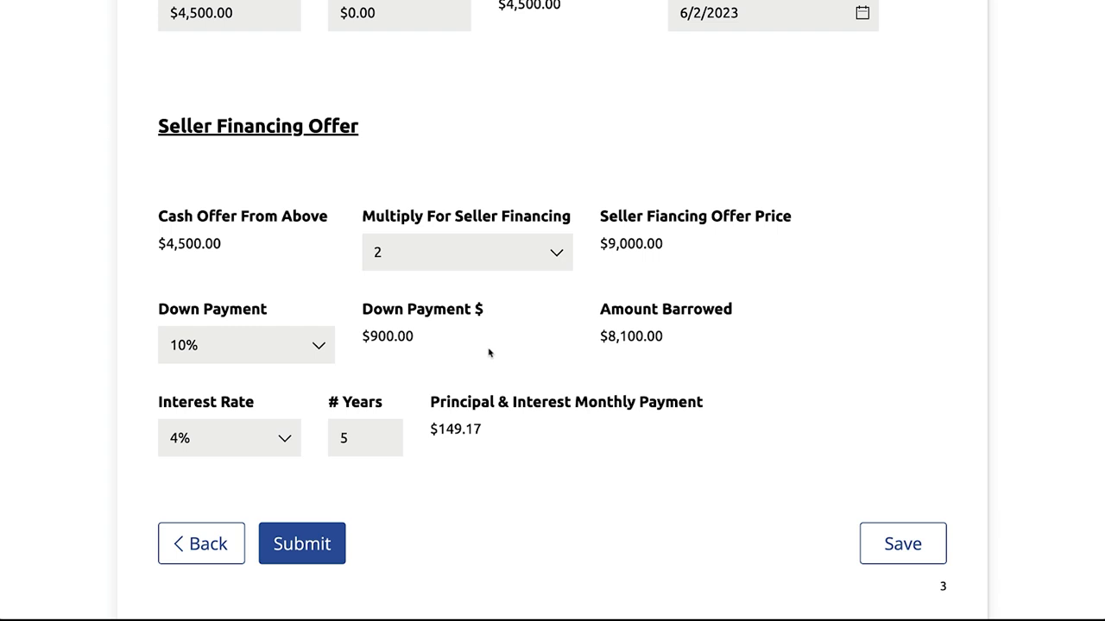
{"action": "key", "text": "super+Tab"}
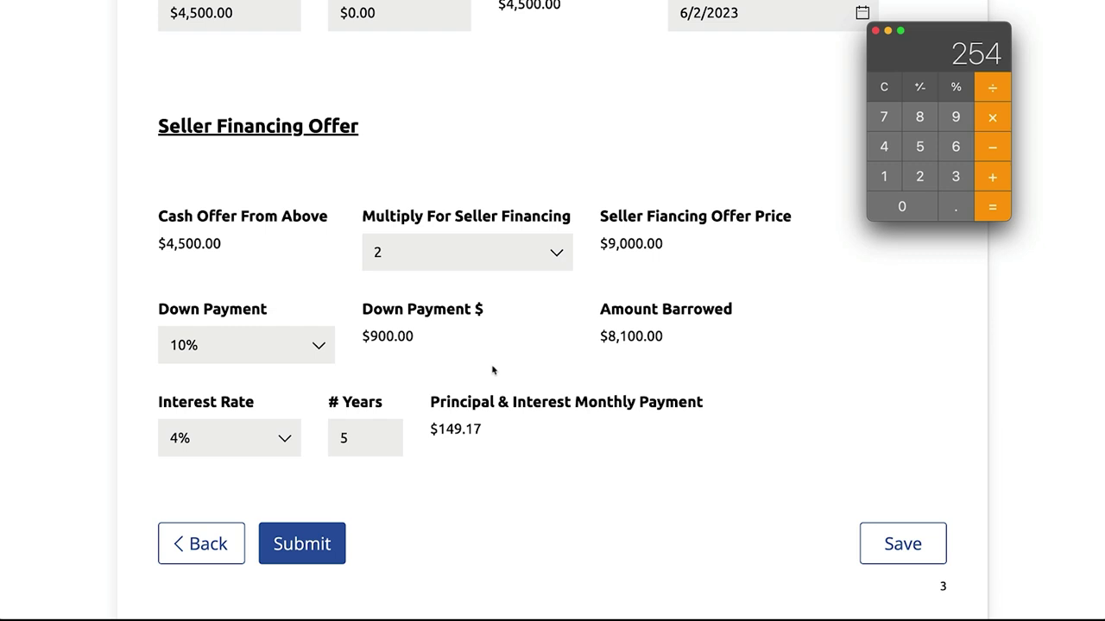
{"action": "left_click", "coordinate": [543, 479]}
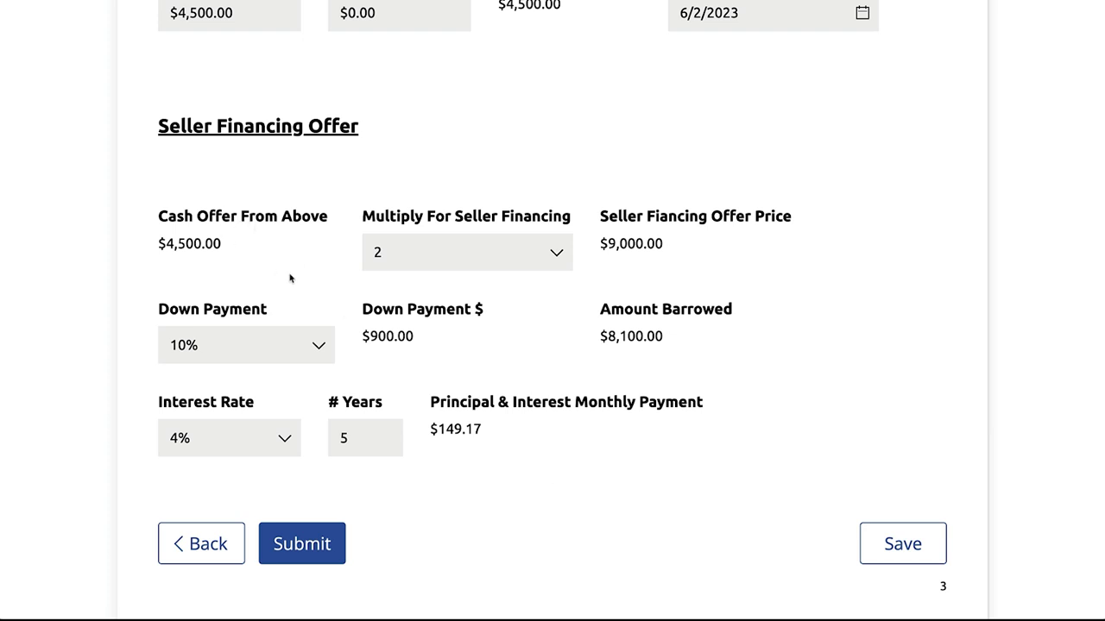
Step: Submit the offer form and review the three generated document descriptions
{"action": "left_click", "coordinate": [309, 551]}
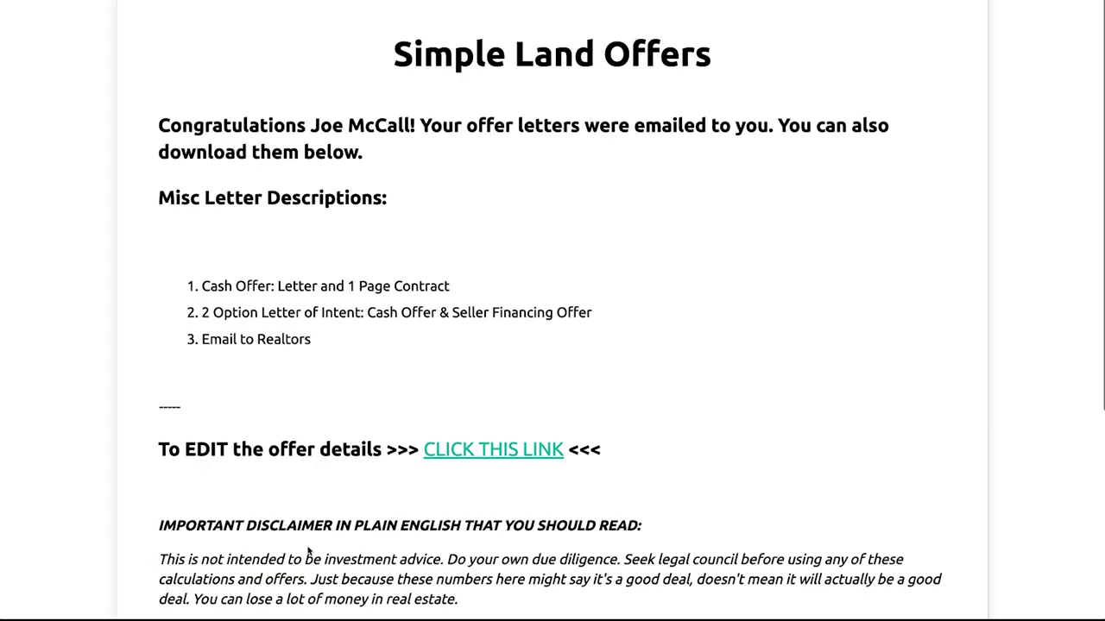
{"action": "scroll", "coordinate": [308, 548], "scroll_direction": "down", "scroll_amount": 1}
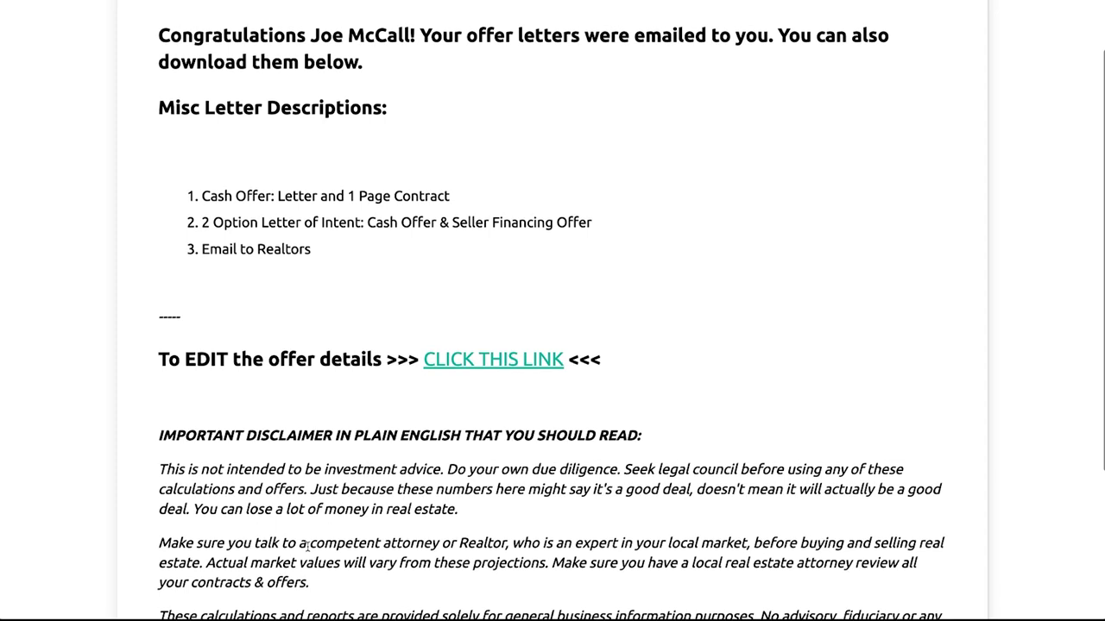
{"action": "left_click_drag", "start_coordinate": [197, 198], "coordinate": [421, 211]}
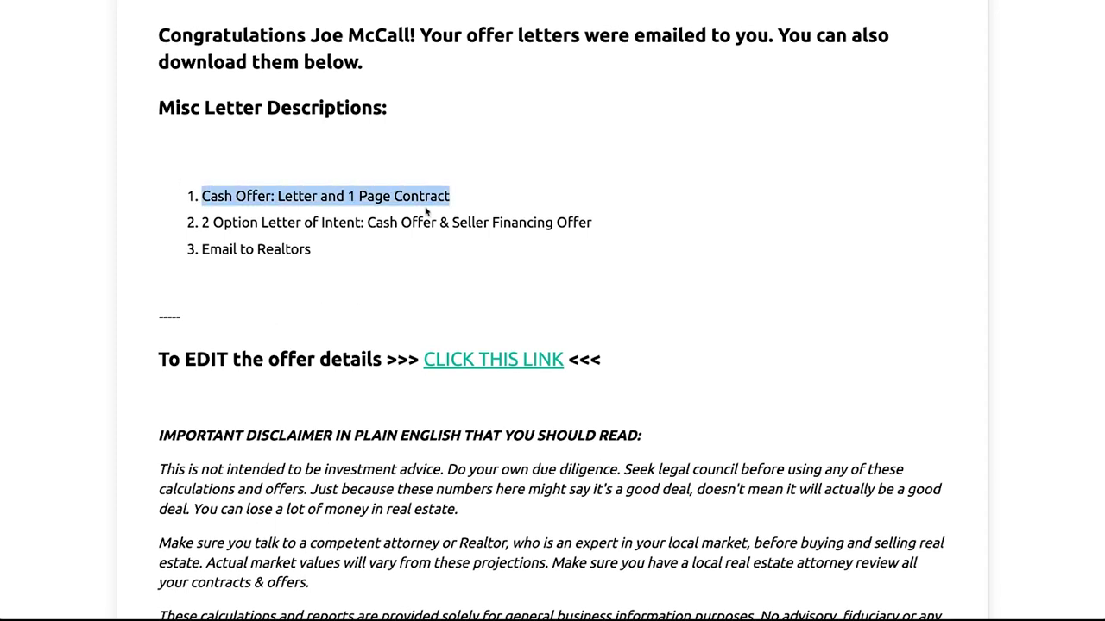
{"action": "left_click_drag", "start_coordinate": [201, 223], "coordinate": [510, 226]}
{"action": "left_click_drag", "start_coordinate": [201, 250], "coordinate": [349, 254]}
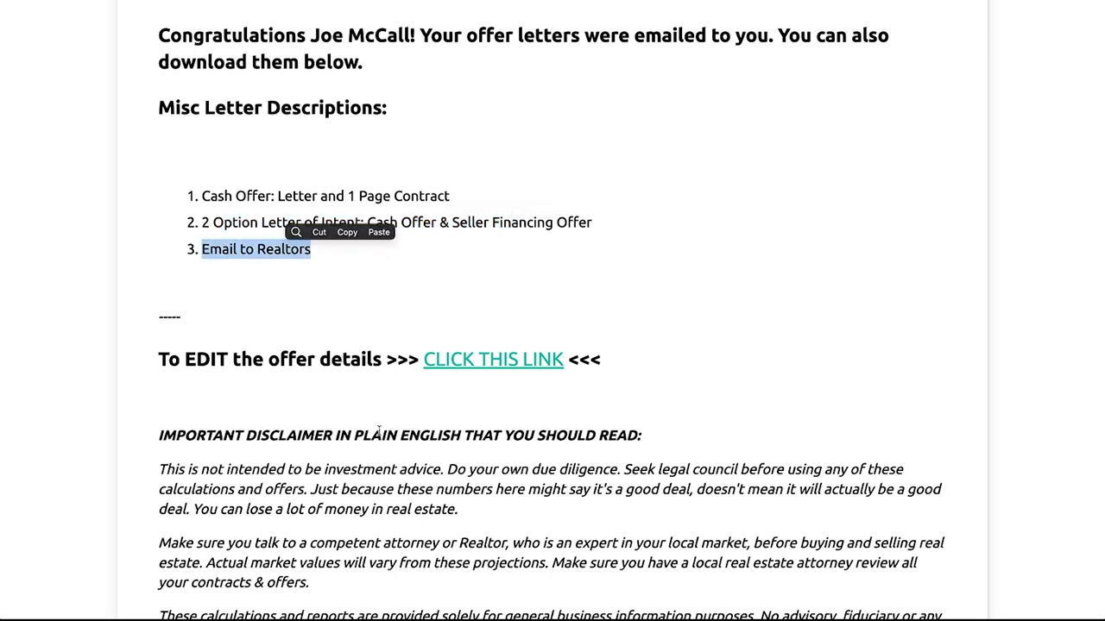
{"action": "scroll", "coordinate": [379, 430], "scroll_direction": "down", "scroll_amount": 5}
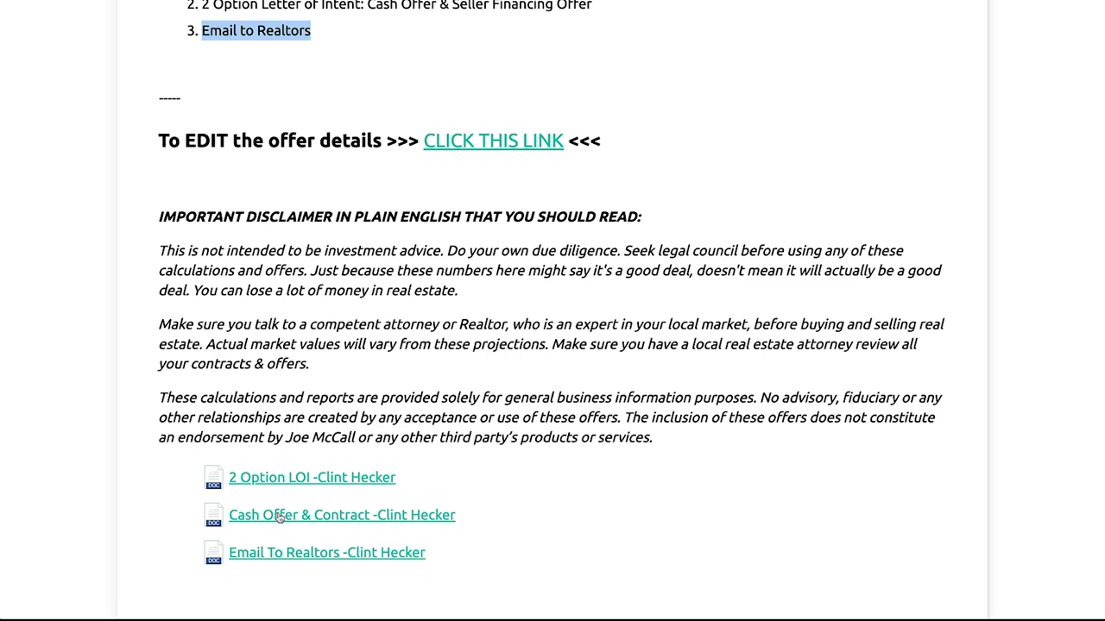
Step: Download the two-option LOI, cash offer & contract, and realtor email files, opening the cash offer
{"action": "left_click", "coordinate": [298, 482]}
{"action": "left_click", "coordinate": [350, 518]}
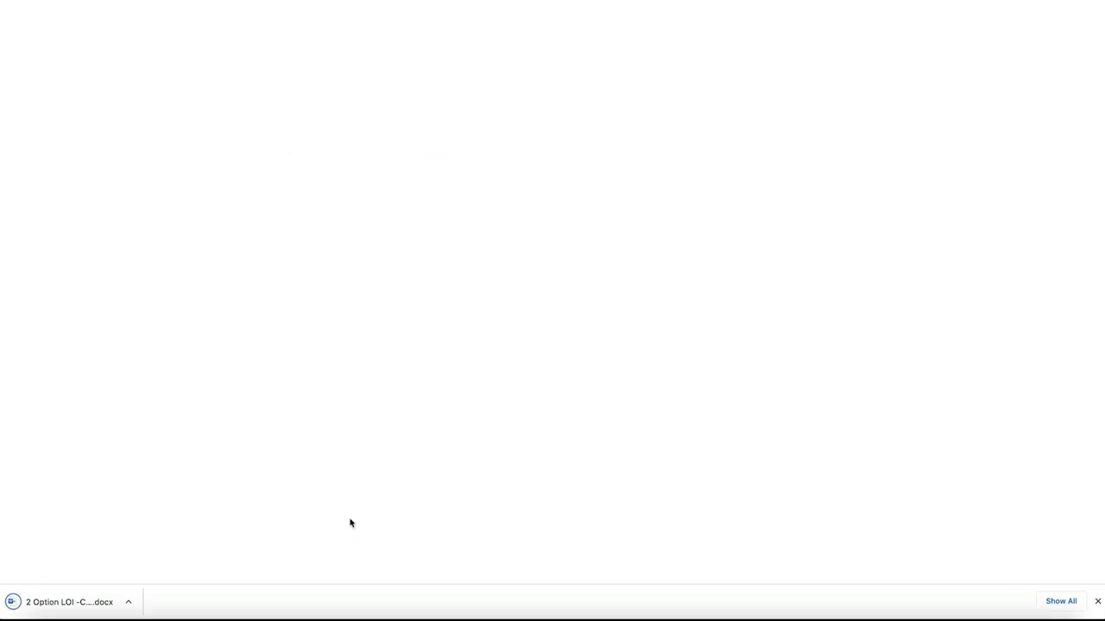
{"action": "left_click", "coordinate": [331, 554]}
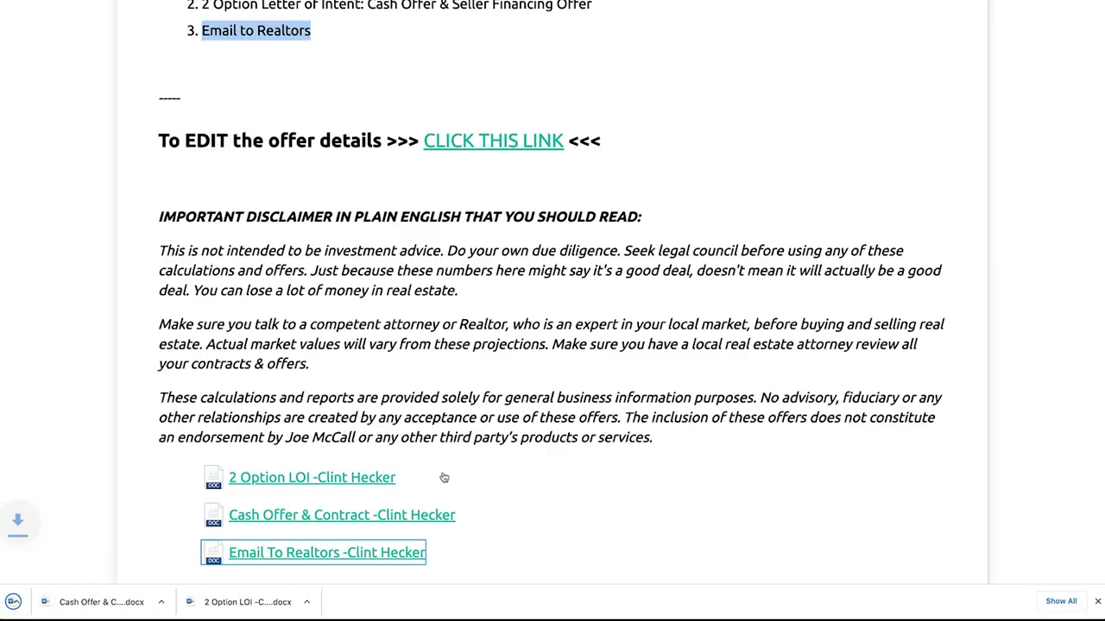
{"action": "scroll", "coordinate": [521, 440], "scroll_direction": "down", "scroll_amount": 1}
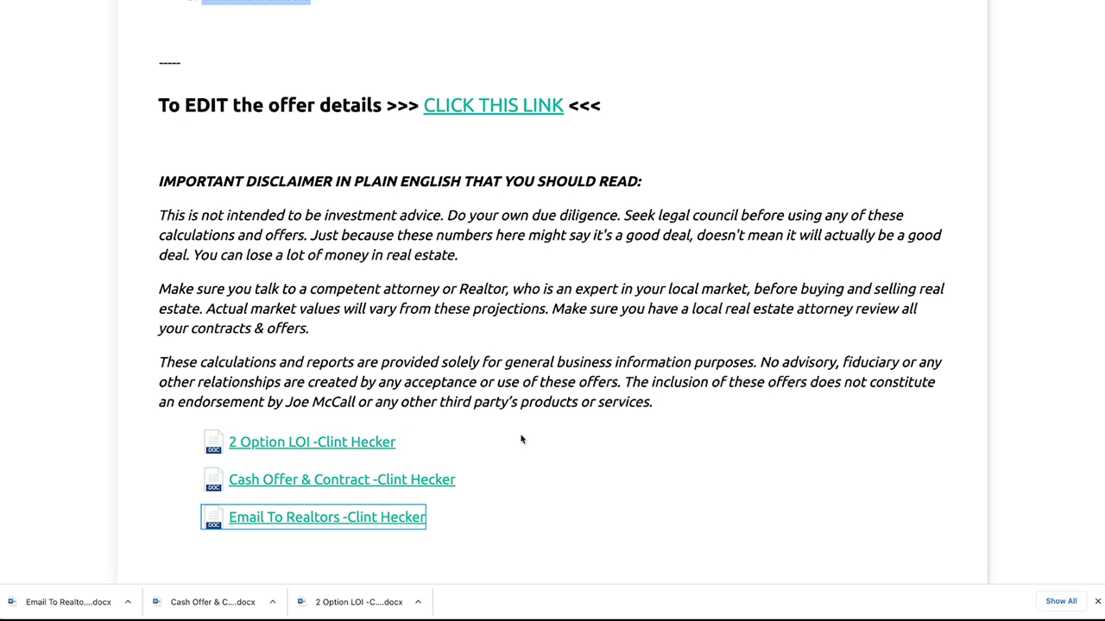
{"action": "left_click", "coordinate": [208, 604]}
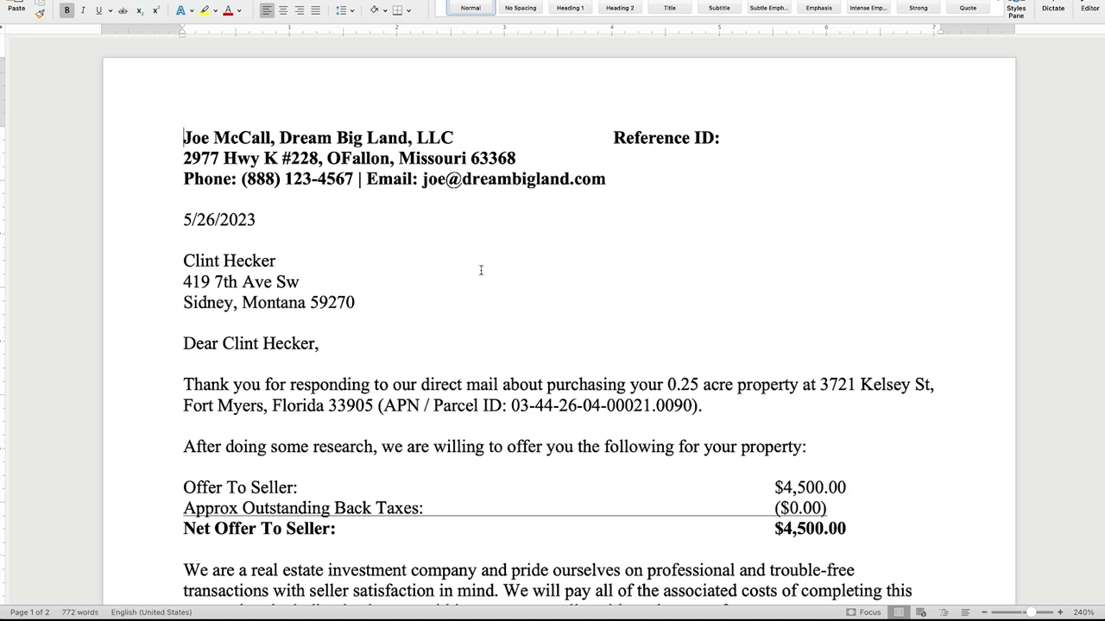
Step: Scroll through the Cash Offer & Contract, checking the Option 3 mailing address along the way
{"action": "scroll", "coordinate": [583, 349], "scroll_direction": "down", "scroll_amount": 4}
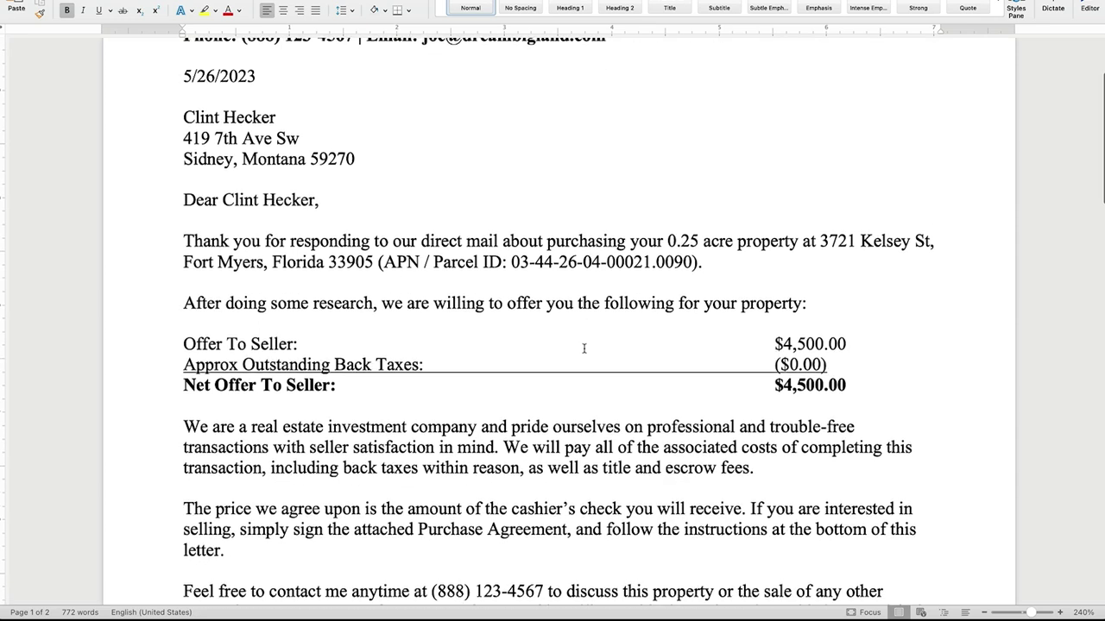
{"action": "scroll", "coordinate": [584, 348], "scroll_direction": "down", "scroll_amount": 4}
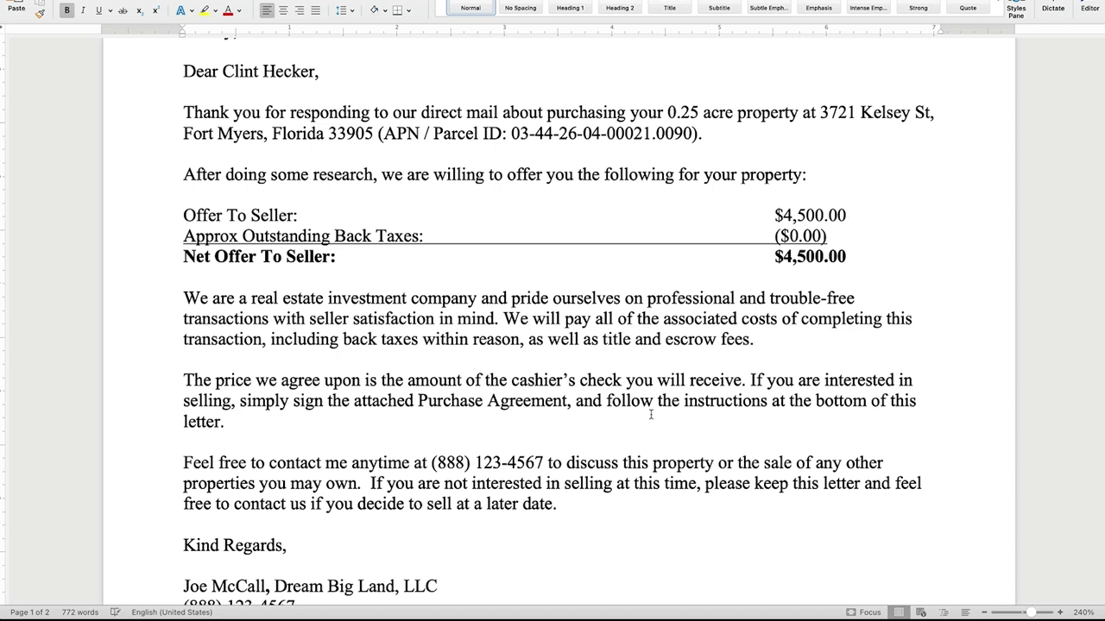
{"action": "scroll", "coordinate": [630, 528], "scroll_direction": "down", "scroll_amount": 12}
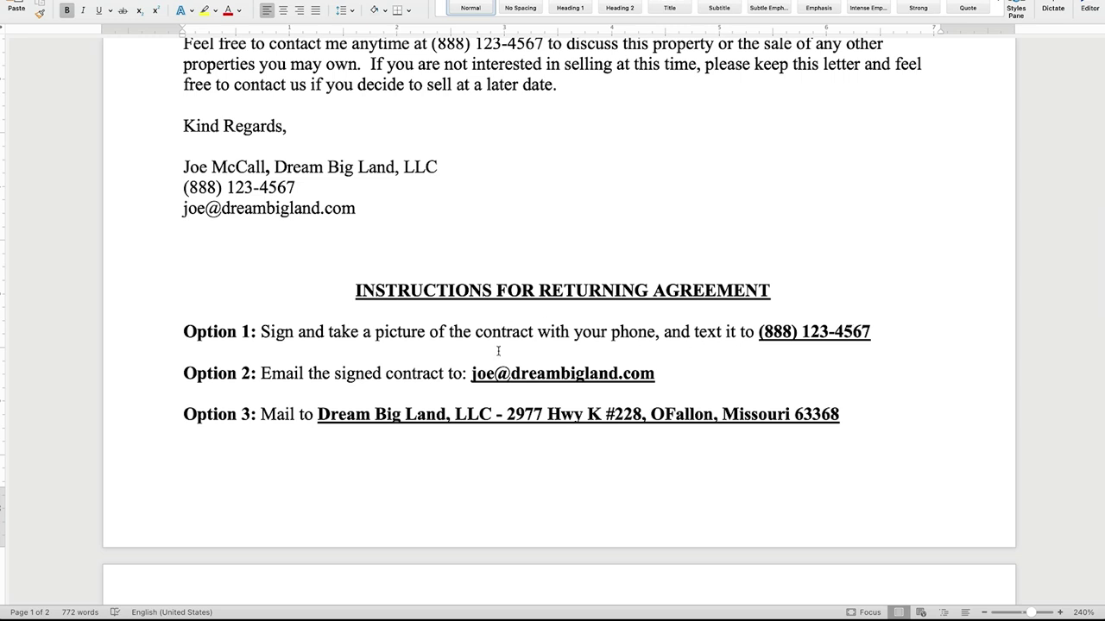
{"action": "scroll", "coordinate": [577, 414], "scroll_direction": "down", "scroll_amount": 6}
{"action": "scroll", "coordinate": [577, 414], "scroll_direction": "up", "scroll_amount": 5}
{"action": "left_click", "coordinate": [577, 414]}
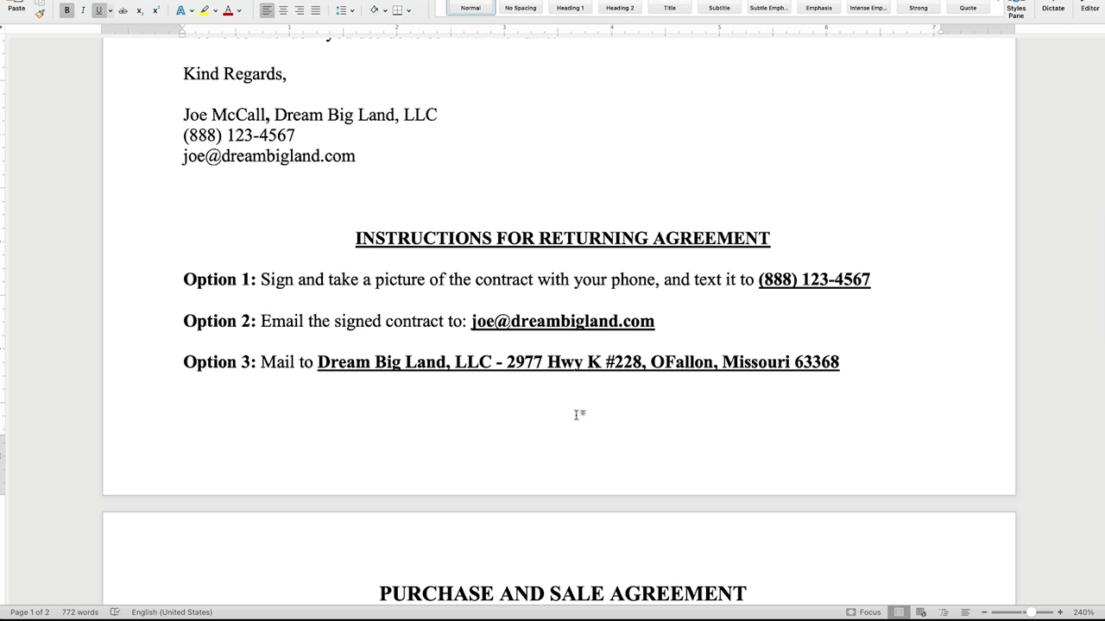
{"action": "scroll", "coordinate": [803, 314], "scroll_direction": "down", "scroll_amount": 1}
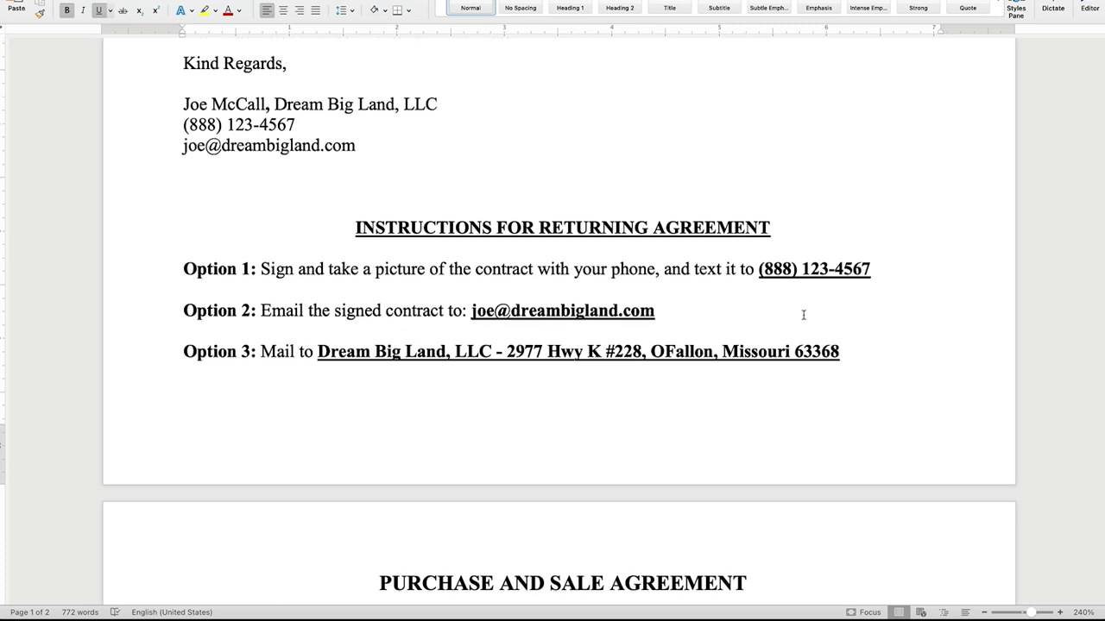
{"action": "scroll", "coordinate": [803, 314], "scroll_direction": "down", "scroll_amount": 3}
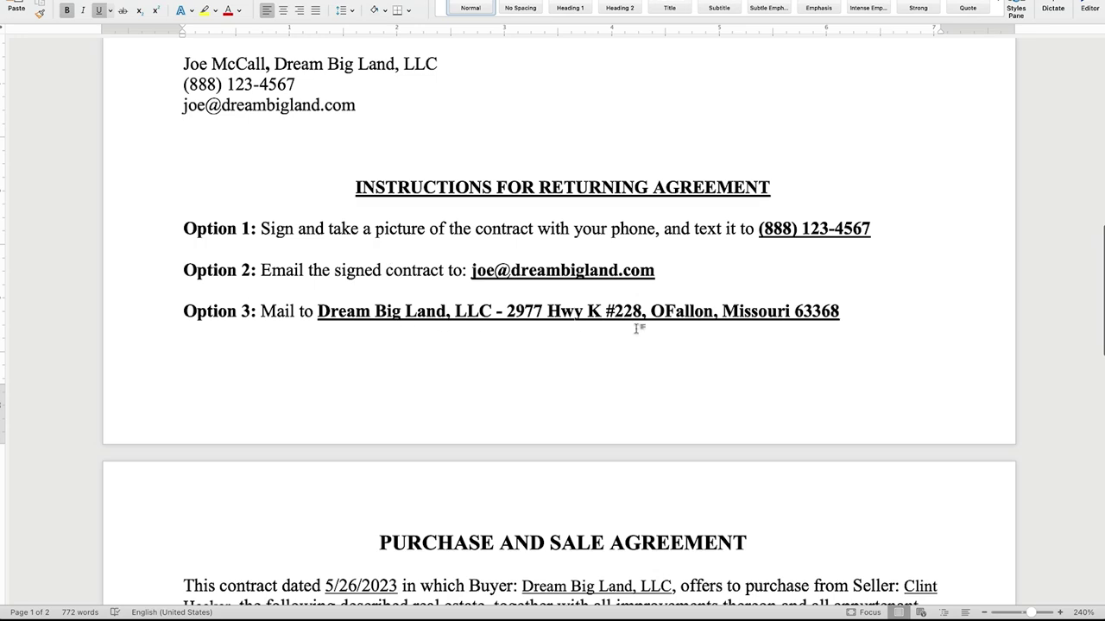
{"action": "scroll", "coordinate": [599, 350], "scroll_direction": "down", "scroll_amount": 20}
{"action": "scroll", "coordinate": [601, 352], "scroll_direction": "down", "scroll_amount": 3}
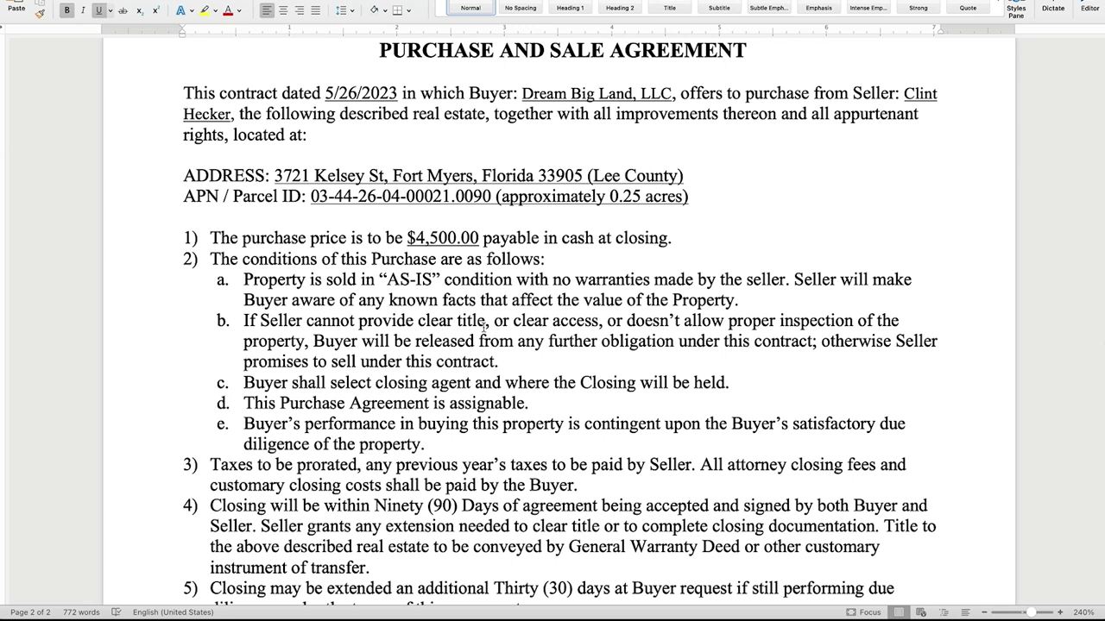
{"action": "scroll", "coordinate": [483, 327], "scroll_direction": "down", "scroll_amount": 2}
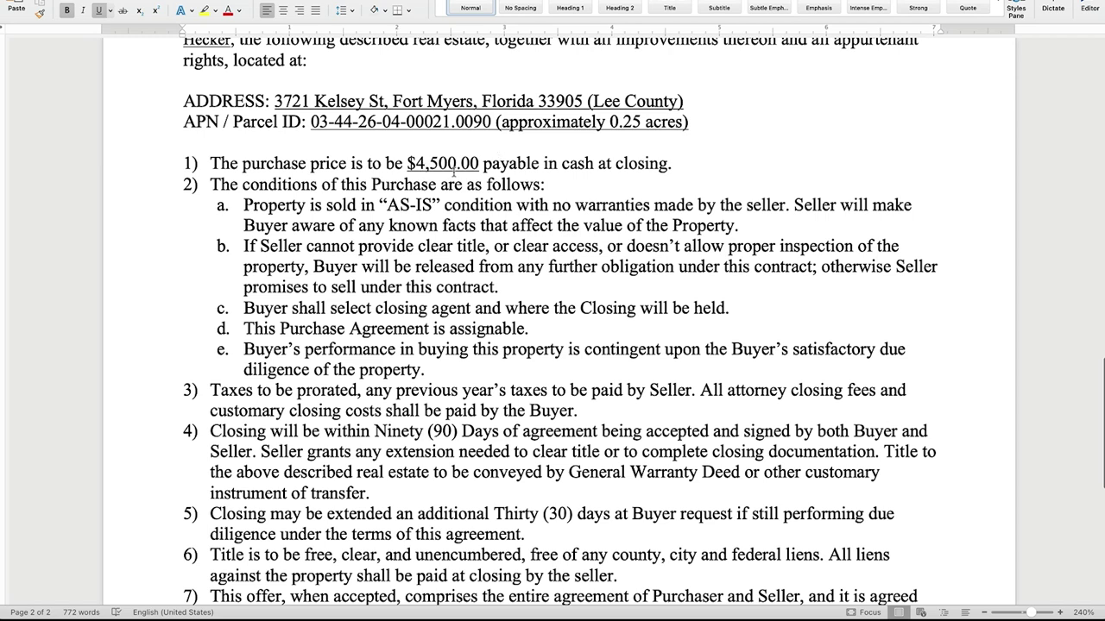
{"action": "scroll", "coordinate": [536, 338], "scroll_direction": "down", "scroll_amount": 3}
{"action": "scroll", "coordinate": [536, 338], "scroll_direction": "down", "scroll_amount": 2}
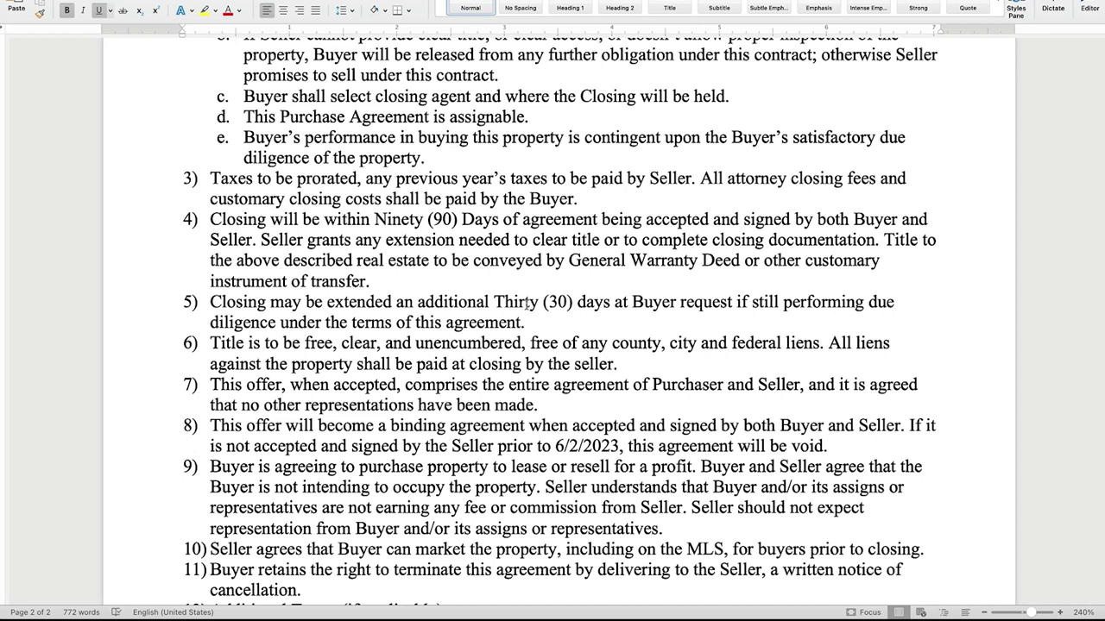
Step: Highlight the 30-day closing extension, 6/2/2023 acceptance deadline, resale purpose and MLS marketing clauses
{"action": "left_click_drag", "start_coordinate": [527, 302], "coordinate": [679, 302]}
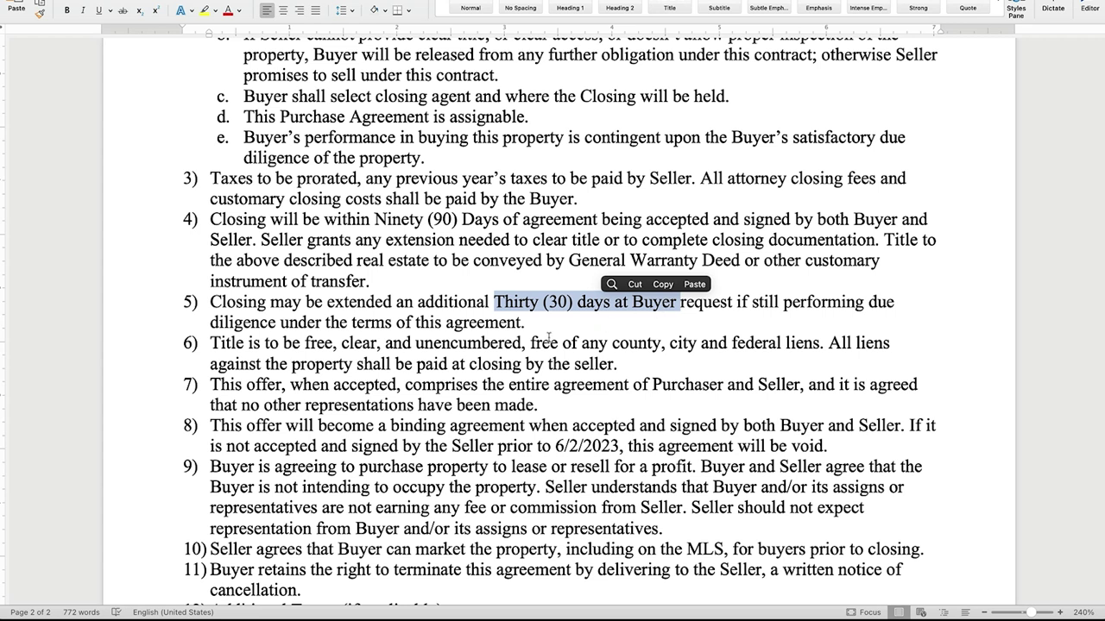
{"action": "scroll", "coordinate": [416, 404], "scroll_direction": "down", "scroll_amount": 3}
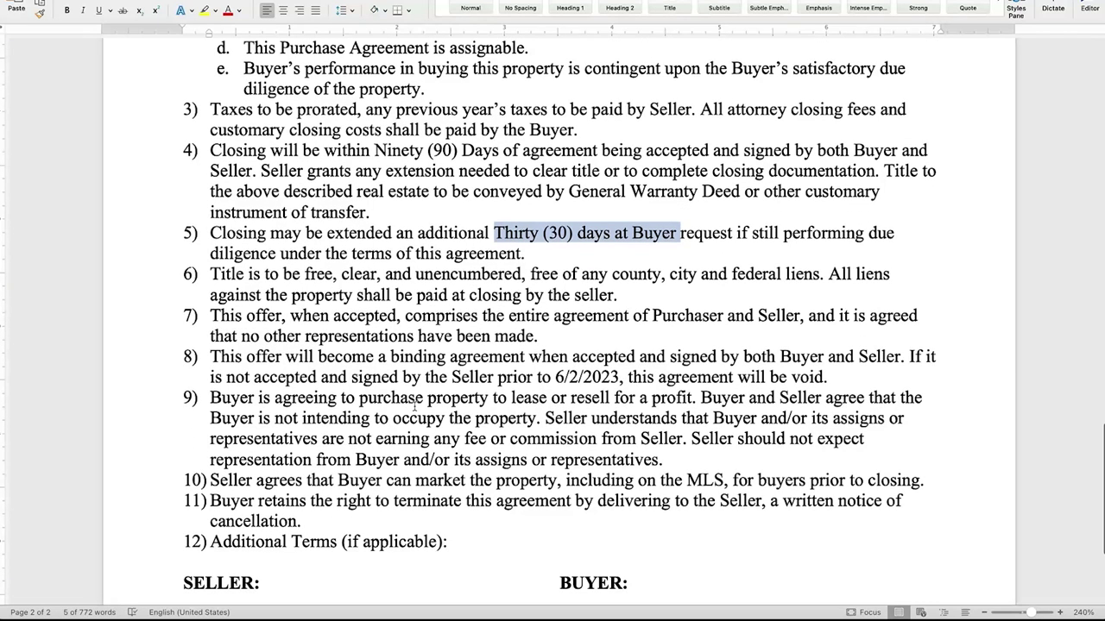
{"action": "left_click_drag", "start_coordinate": [440, 361], "coordinate": [615, 377]}
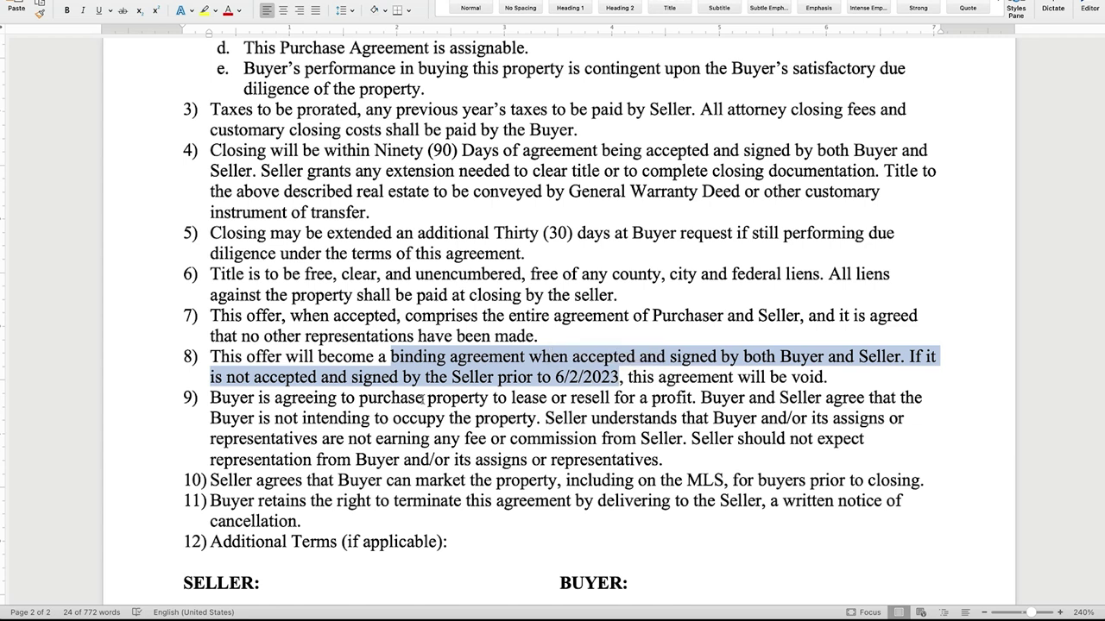
{"action": "left_click", "coordinate": [342, 398]}
{"action": "left_click_drag", "start_coordinate": [342, 398], "coordinate": [678, 459]}
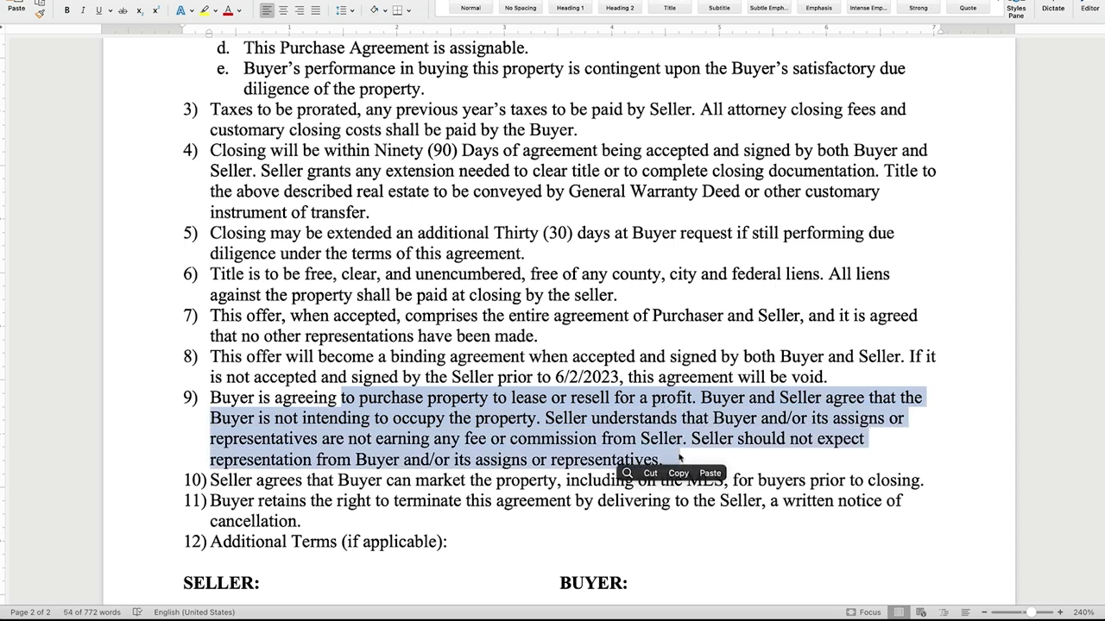
{"action": "left_click", "coordinate": [557, 481]}
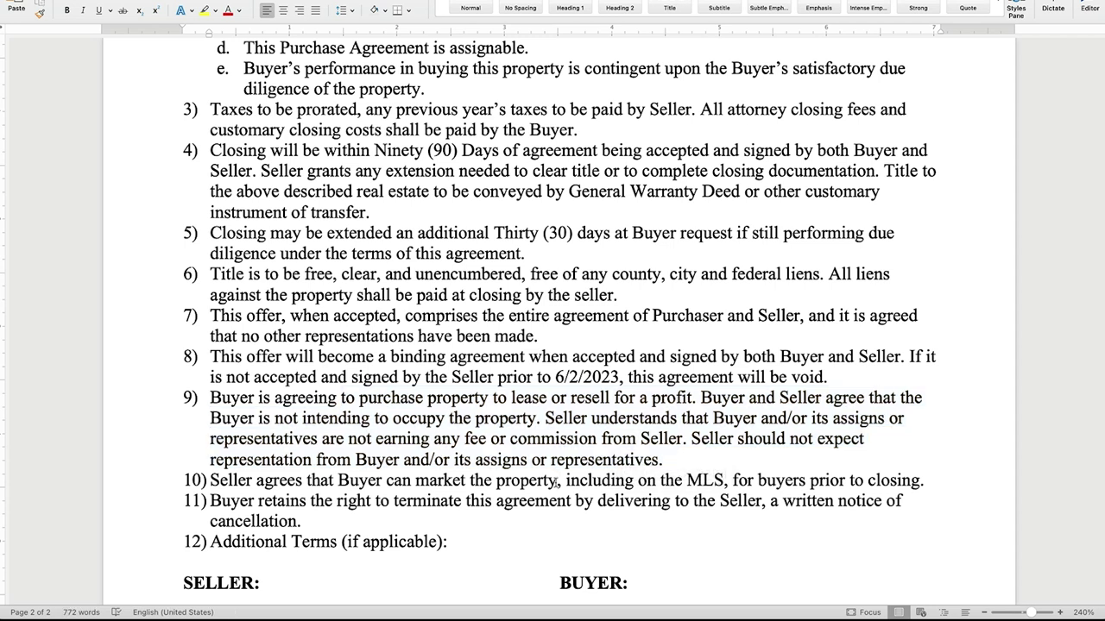
{"action": "left_click_drag", "start_coordinate": [262, 482], "coordinate": [792, 492]}
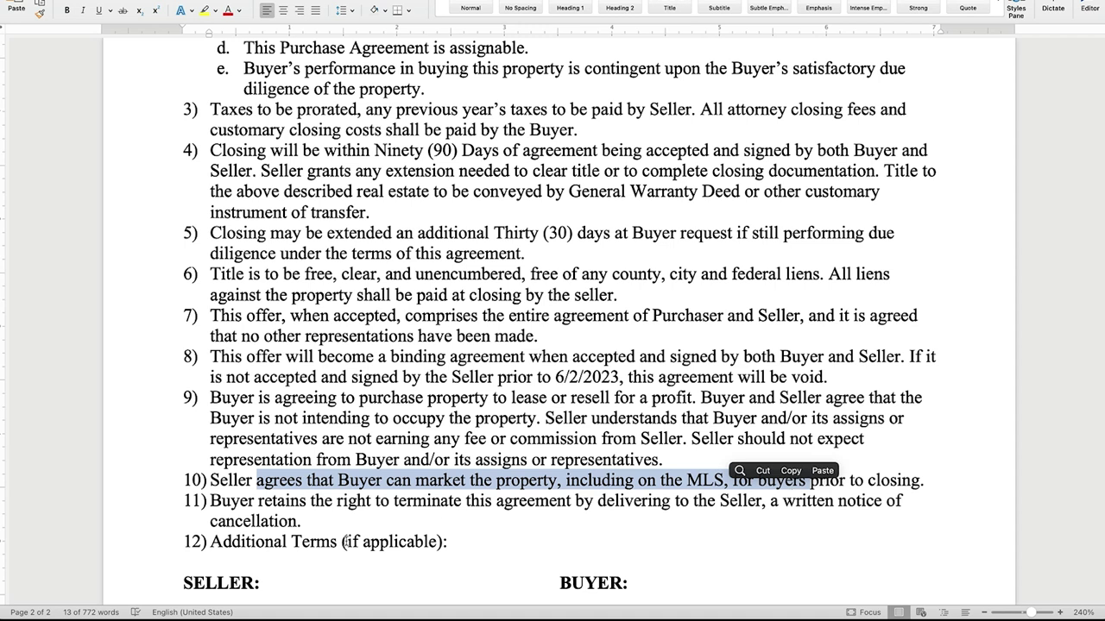
{"action": "left_click", "coordinate": [317, 522]}
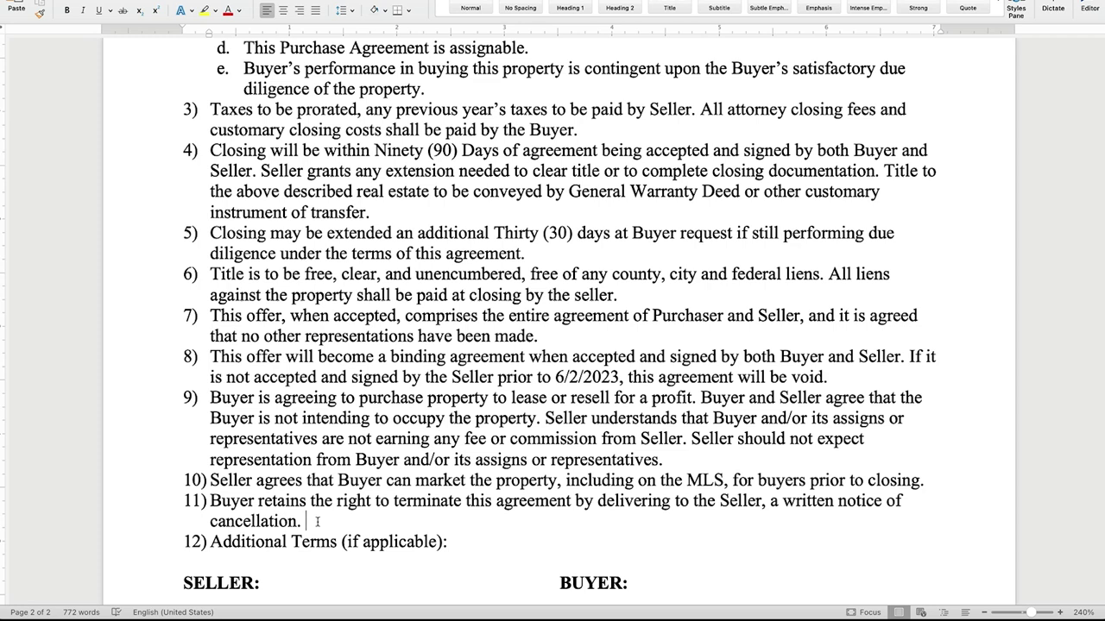
Step: Review the $4,500.00 purchase price and signature lines, then return to the browser
{"action": "scroll", "coordinate": [316, 521], "scroll_direction": "up", "scroll_amount": 10}
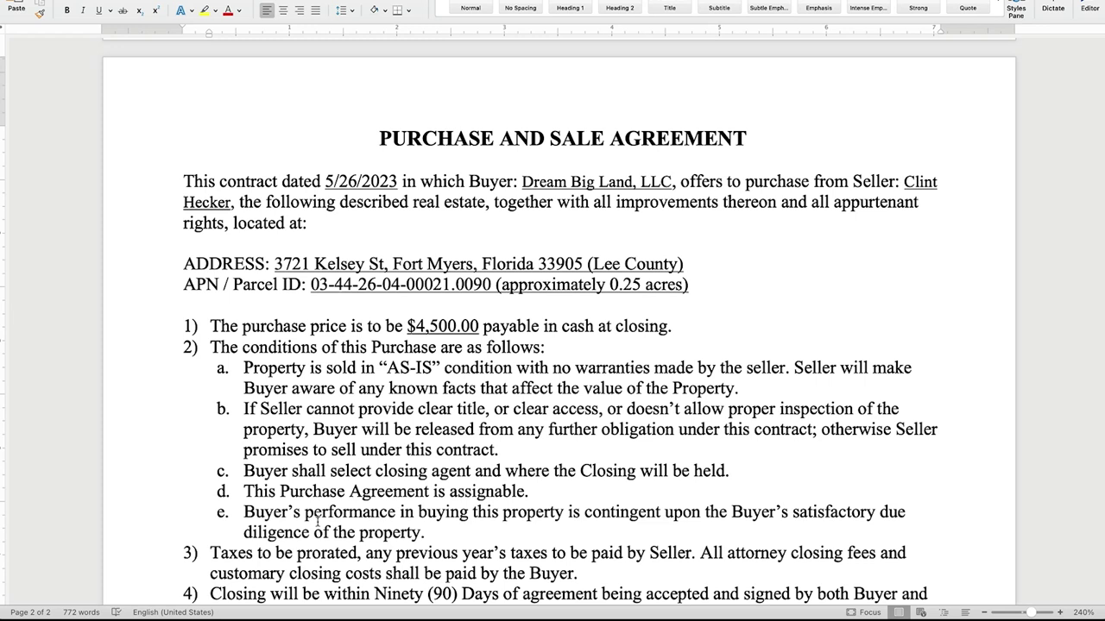
{"action": "scroll", "coordinate": [317, 522], "scroll_direction": "down", "scroll_amount": 3}
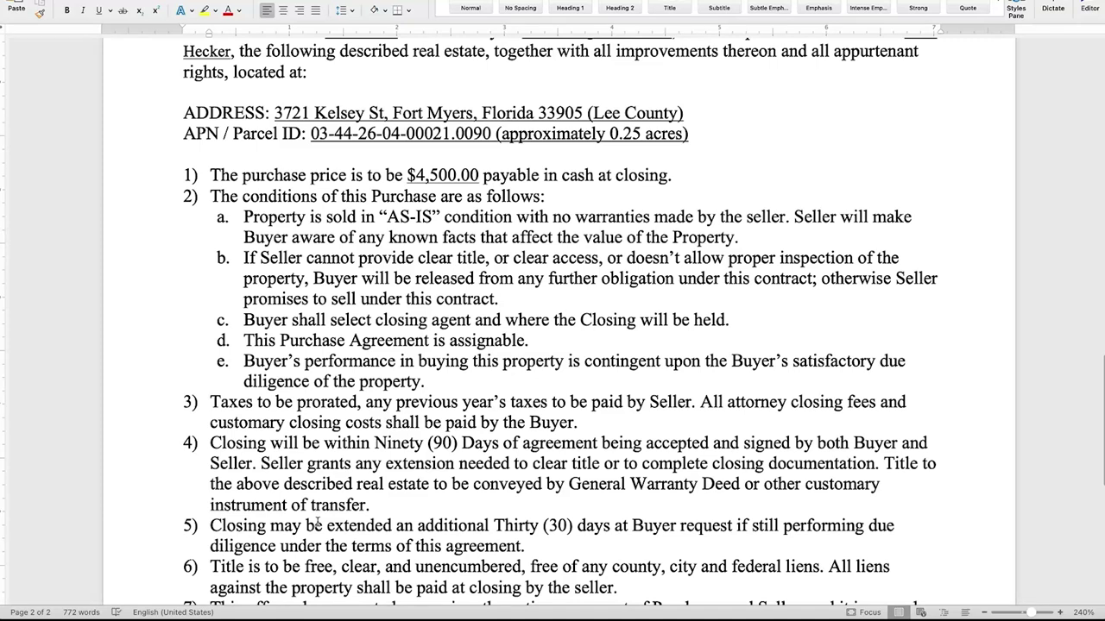
{"action": "scroll", "coordinate": [317, 522], "scroll_direction": "down", "scroll_amount": 2}
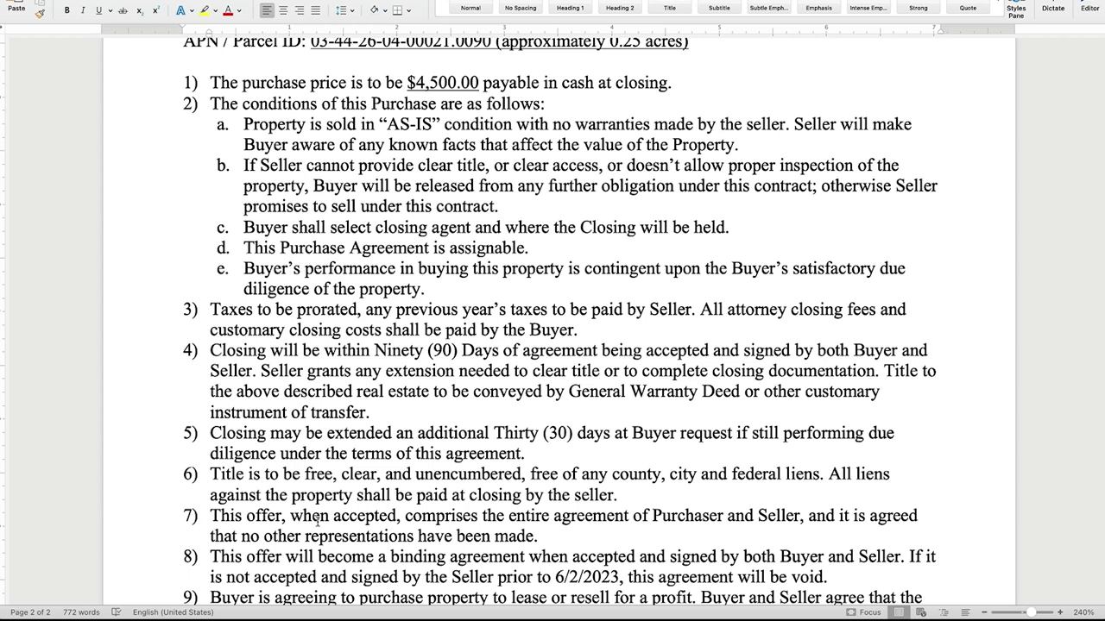
{"action": "scroll", "coordinate": [317, 521], "scroll_direction": "down", "scroll_amount": 8}
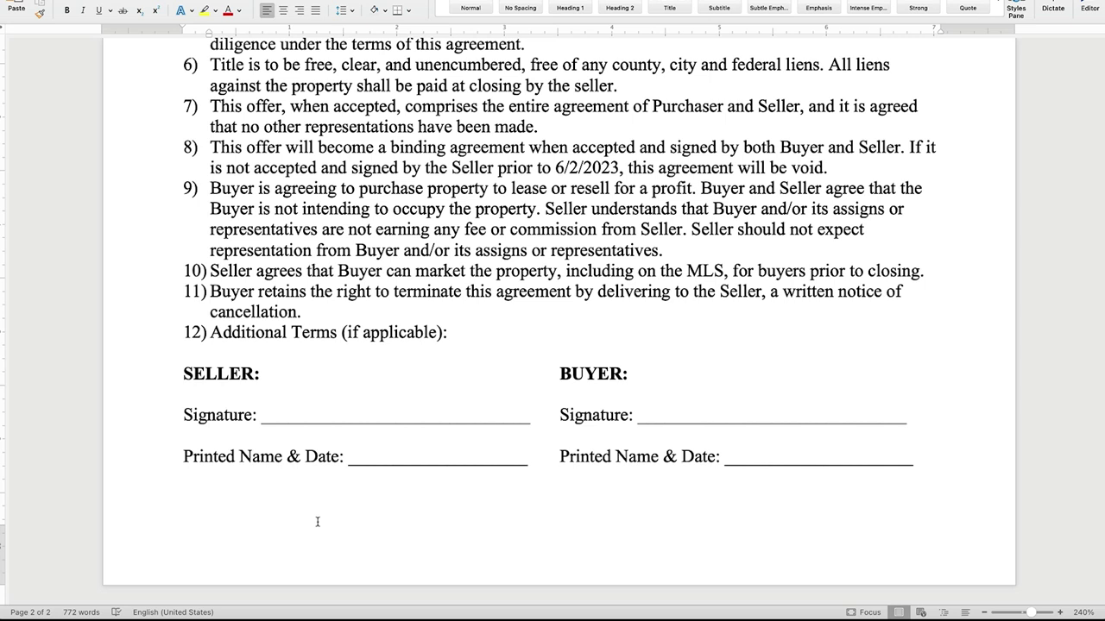
{"action": "scroll", "coordinate": [317, 521], "scroll_direction": "up", "scroll_amount": 20}
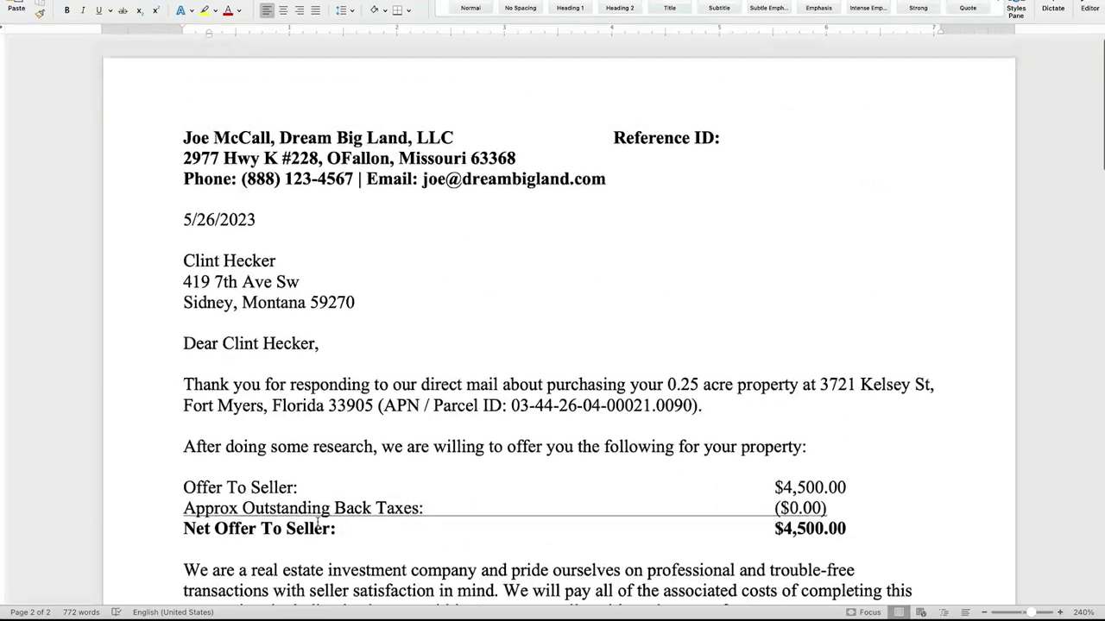
{"action": "scroll", "coordinate": [349, 480], "scroll_direction": "down", "scroll_amount": 20}
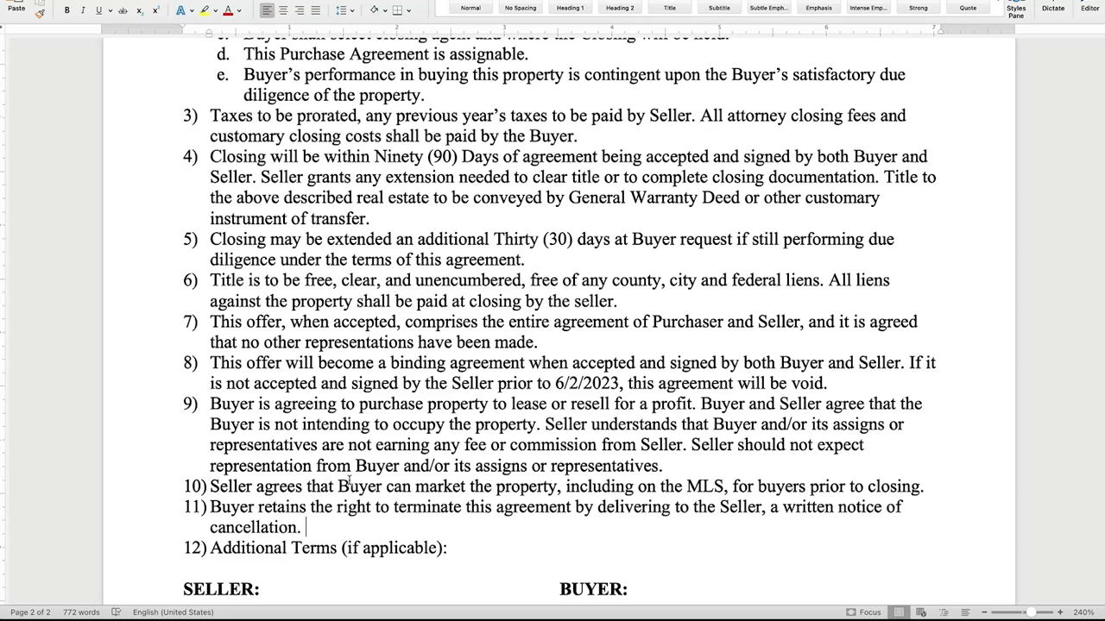
{"action": "key", "text": "super+Tab"}
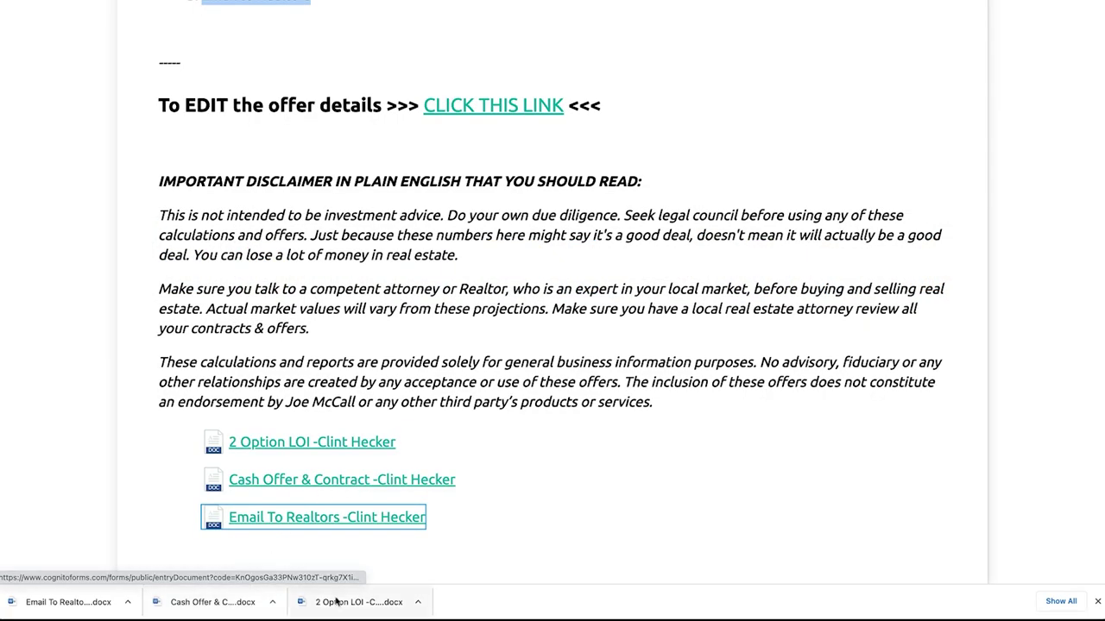
Step: Open the 2 Option LOI and highlight its opening follow-up paragraph
{"action": "left_click", "coordinate": [360, 608]}
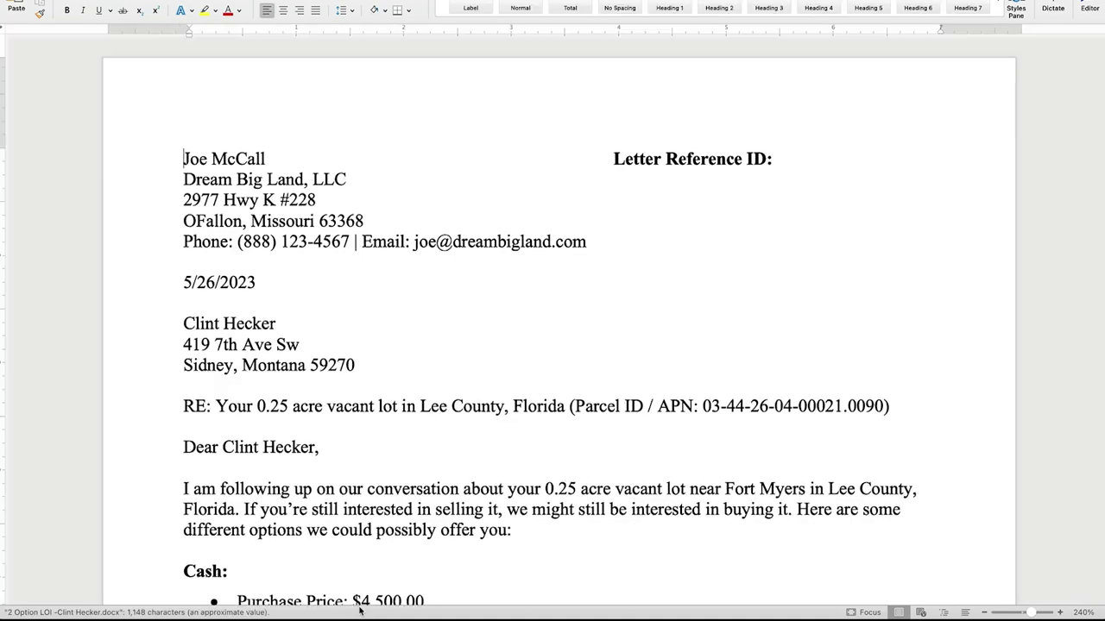
{"action": "left_click", "coordinate": [790, 159]}
{"action": "scroll", "coordinate": [647, 224], "scroll_direction": "down", "scroll_amount": 5}
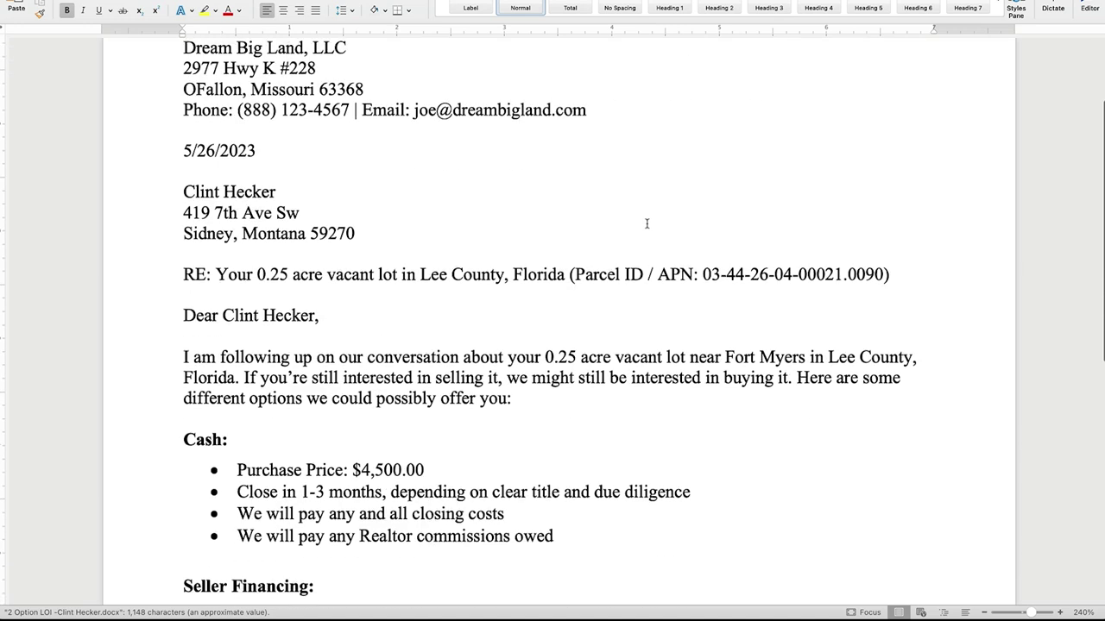
{"action": "left_click_drag", "start_coordinate": [397, 165], "coordinate": [582, 236]}
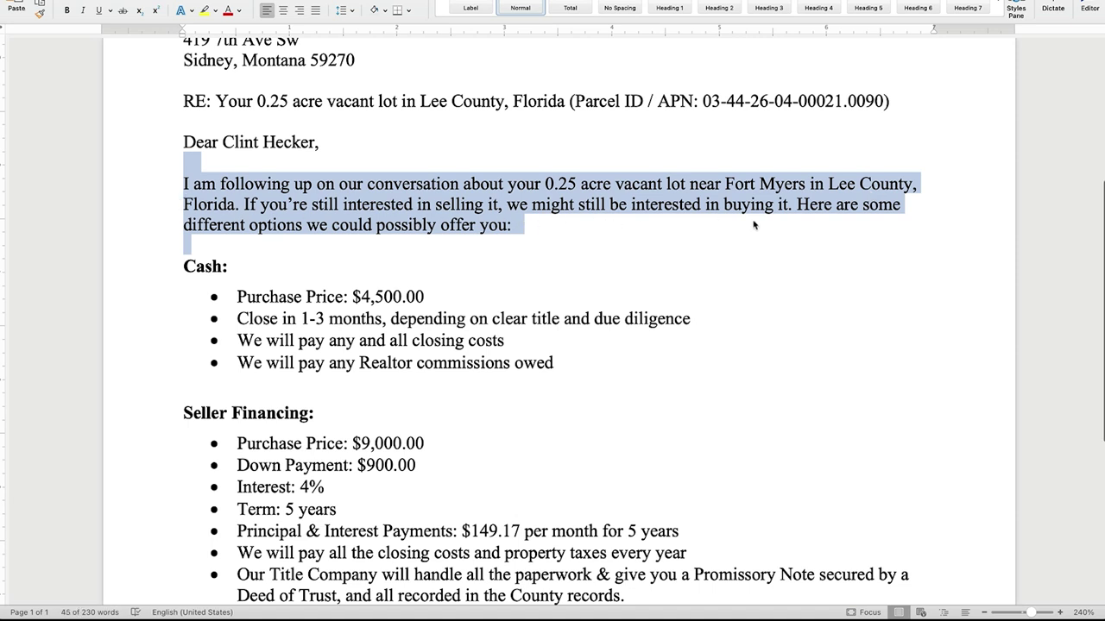
{"action": "left_click", "coordinate": [659, 242]}
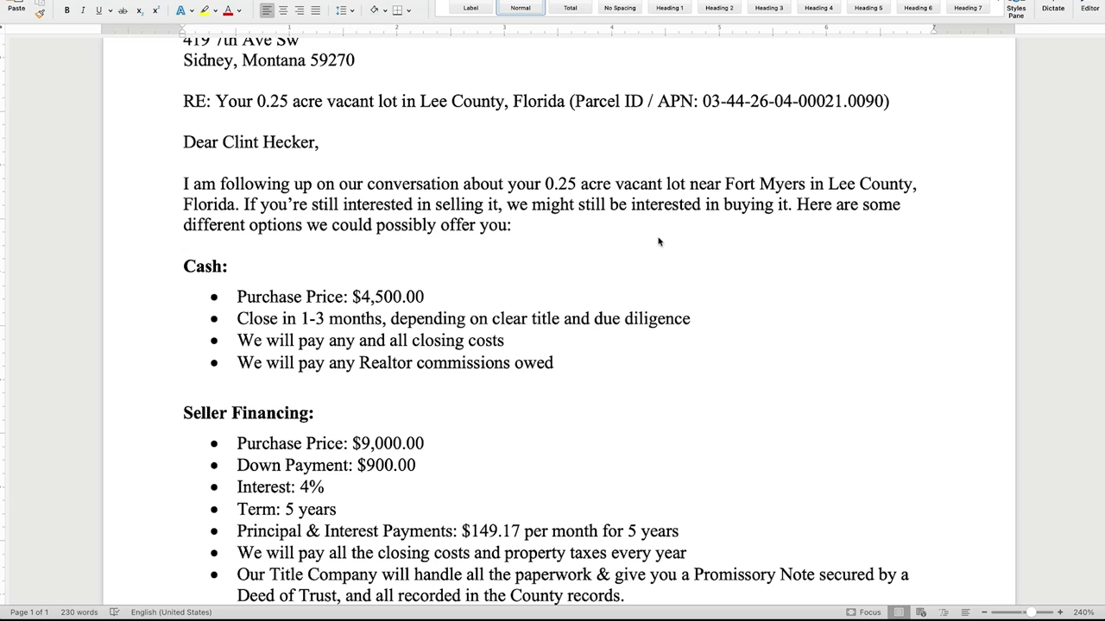
{"action": "double_click", "coordinate": [667, 207]}
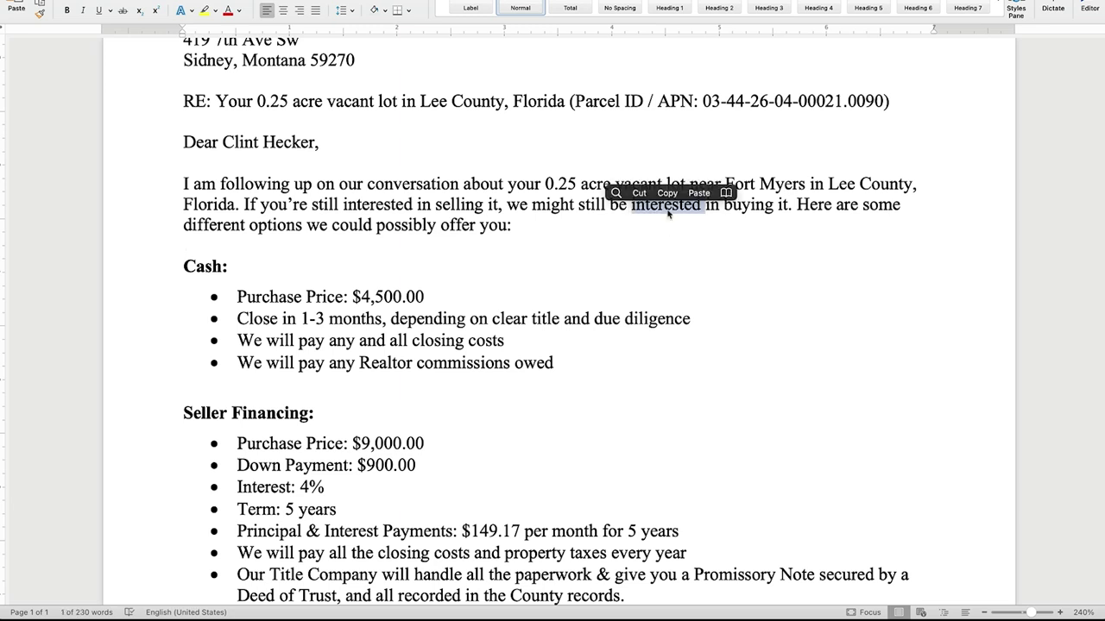
Step: Read through the LOI and select the letter from the greeting through Seller Financing
{"action": "scroll", "coordinate": [633, 397], "scroll_direction": "down", "scroll_amount": 5}
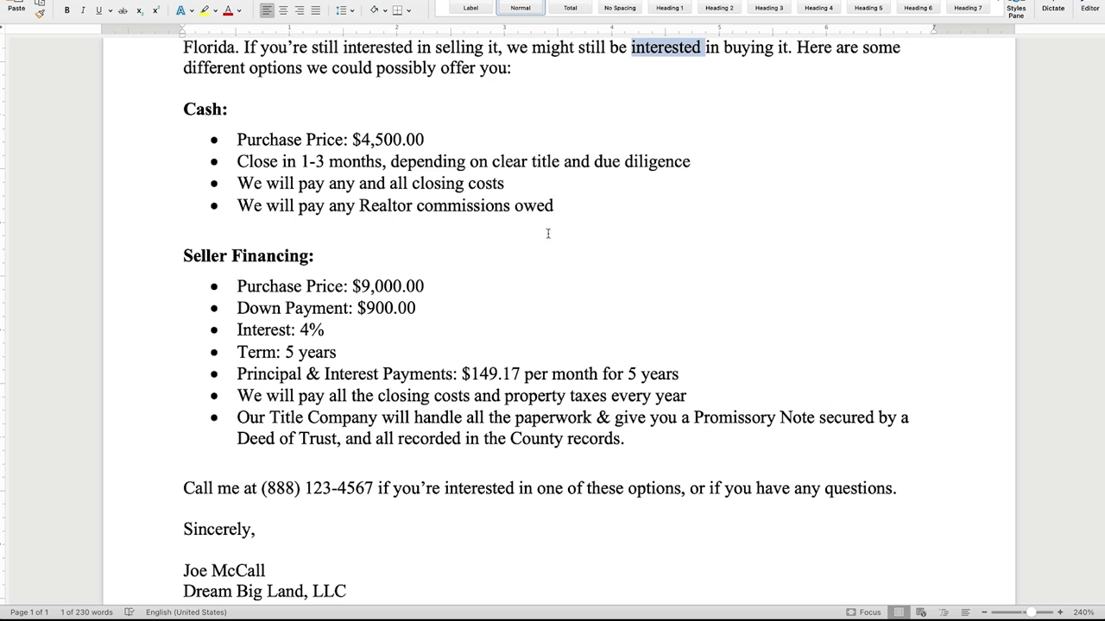
{"action": "scroll", "coordinate": [547, 233], "scroll_direction": "down", "scroll_amount": 3}
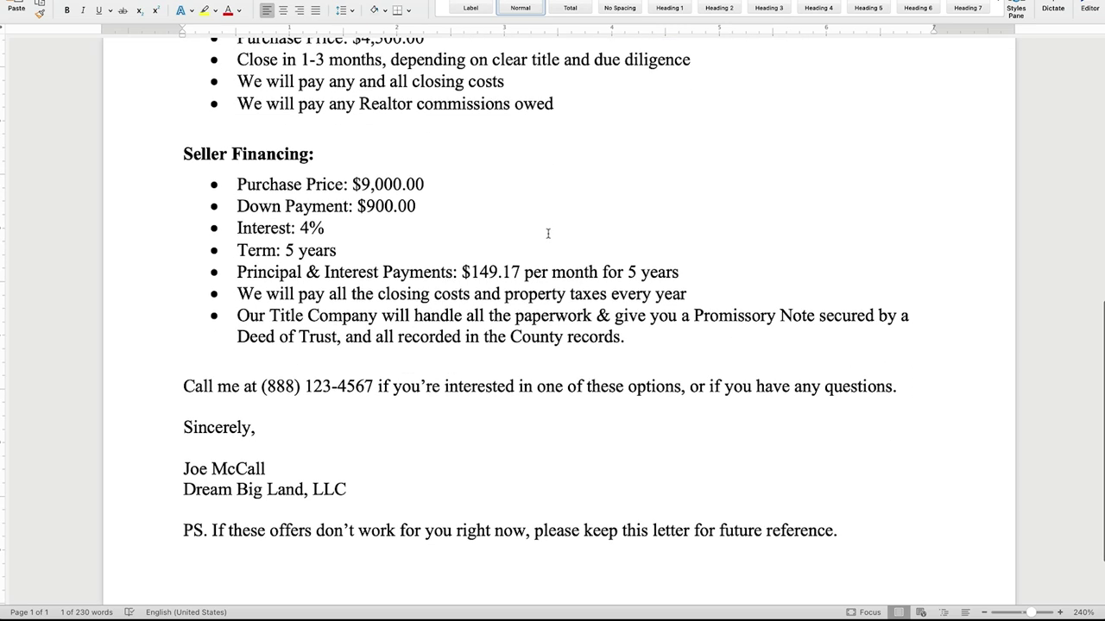
{"action": "scroll", "coordinate": [548, 233], "scroll_direction": "up", "scroll_amount": 1}
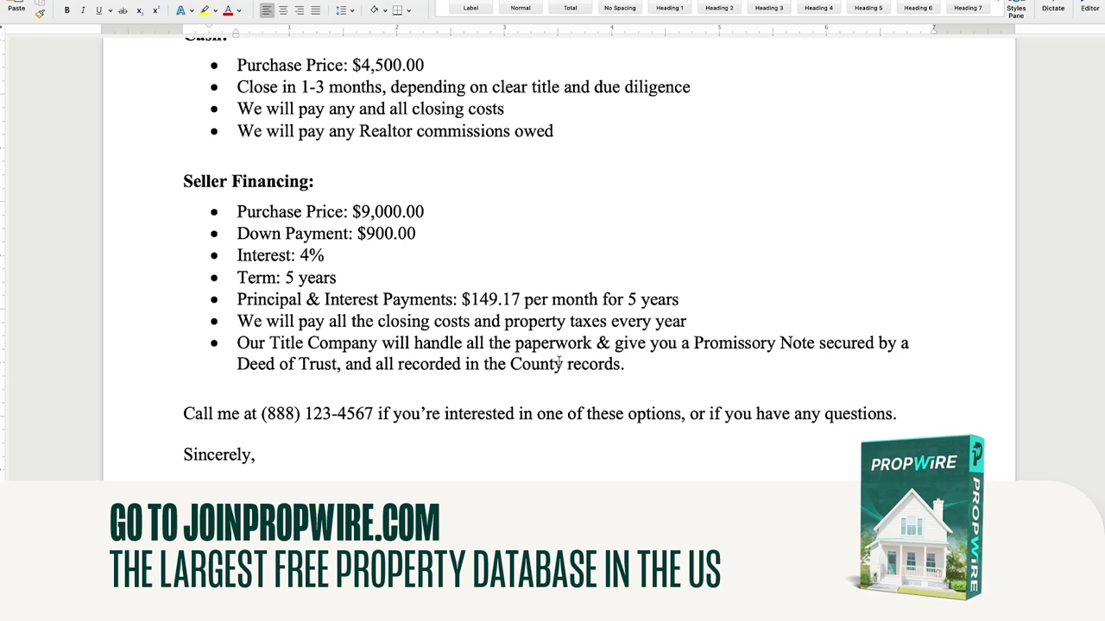
{"action": "scroll", "coordinate": [654, 427], "scroll_direction": "down", "scroll_amount": 3}
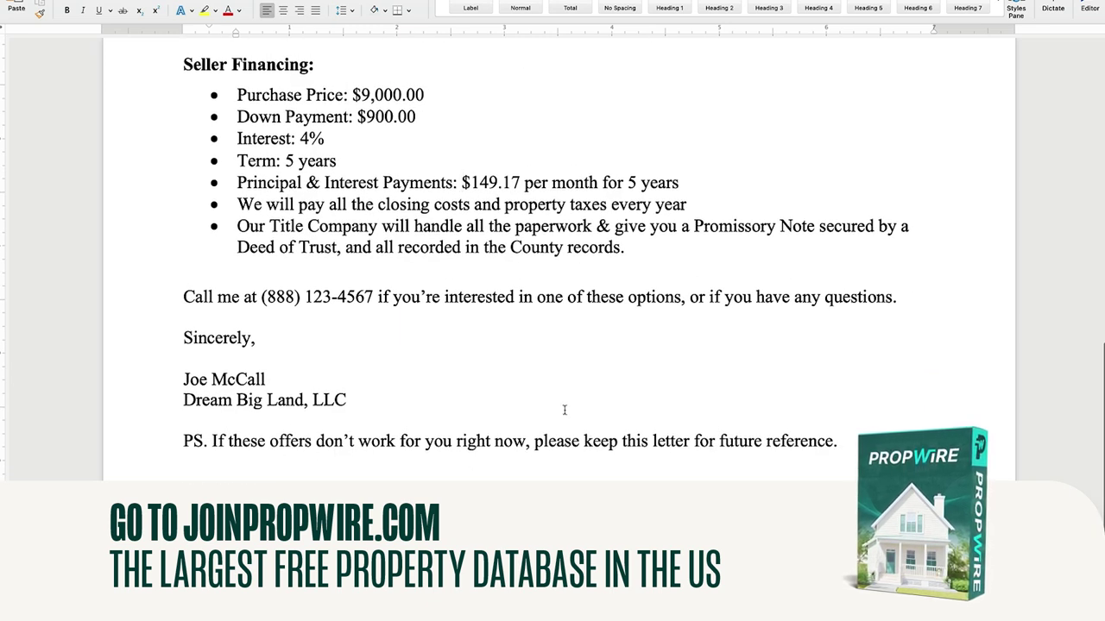
{"action": "scroll", "coordinate": [492, 390], "scroll_direction": "up", "scroll_amount": 15}
{"action": "scroll", "coordinate": [490, 393], "scroll_direction": "down", "scroll_amount": 7}
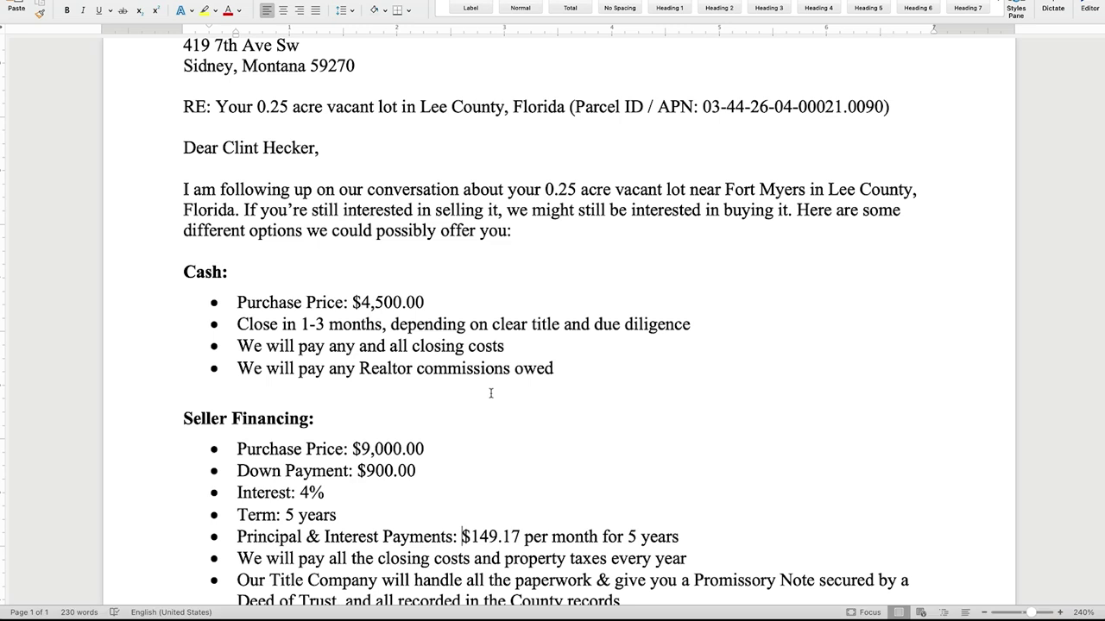
{"action": "left_click_drag", "start_coordinate": [180, 146], "coordinate": [443, 428]}
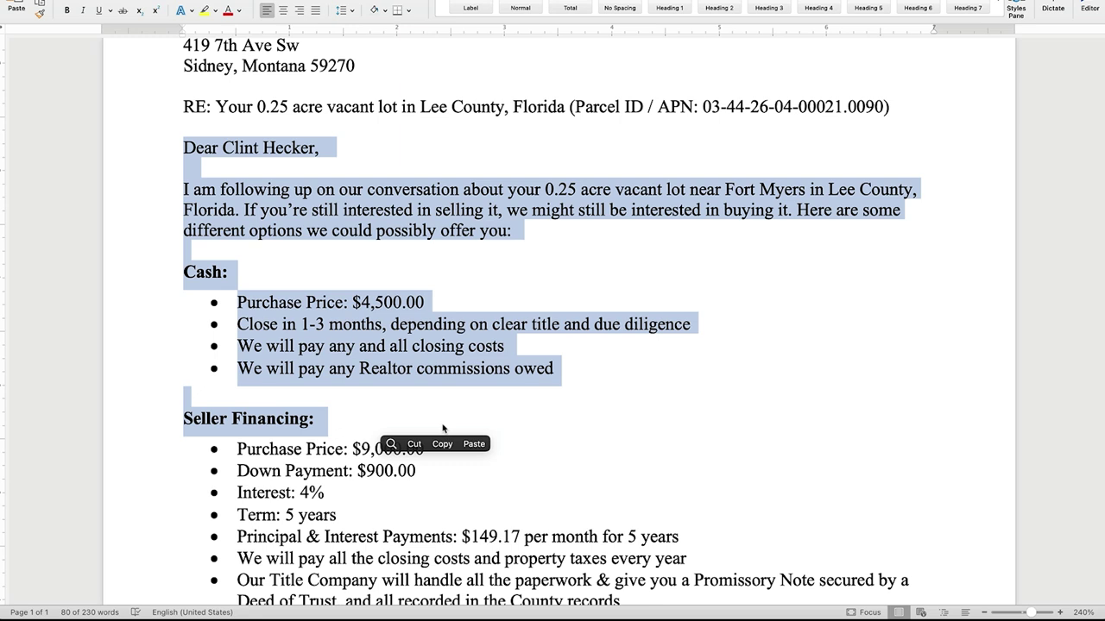
Step: Bring up the Email To Realtors document in Word
{"action": "key", "text": "super+c"}
{"action": "key", "text": "super+Tab"}
{"action": "left_click", "coordinate": [72, 604]}
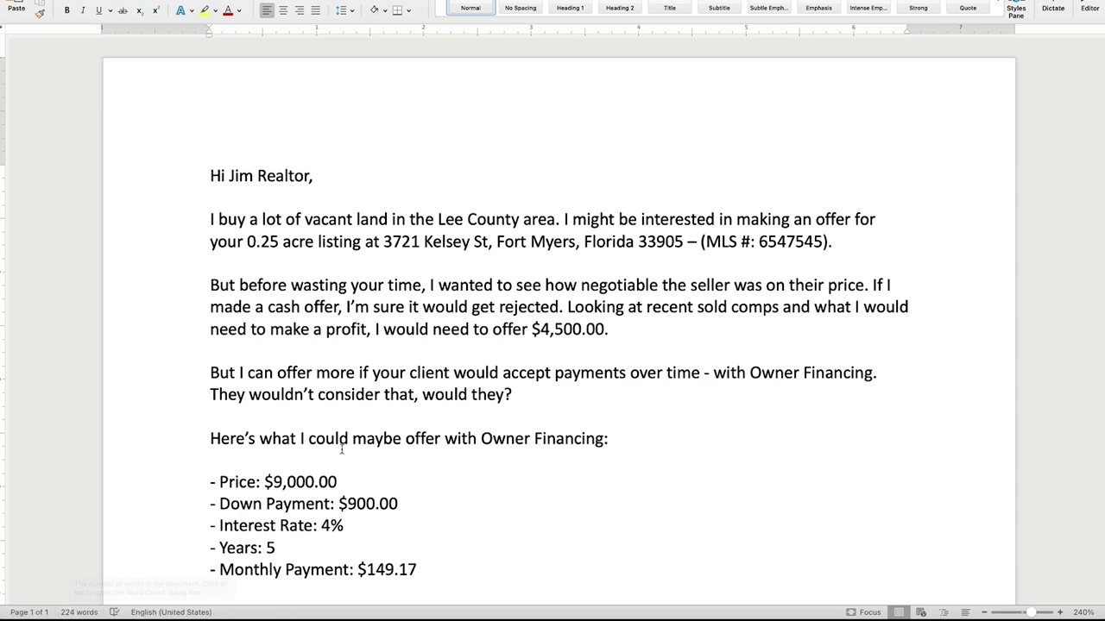
Step: Select the listing details sentence, then the MLS number 6547545 in the realtor email
{"action": "scroll", "coordinate": [342, 449], "scroll_direction": "down", "scroll_amount": 10}
{"action": "scroll", "coordinate": [341, 449], "scroll_direction": "up", "scroll_amount": 10}
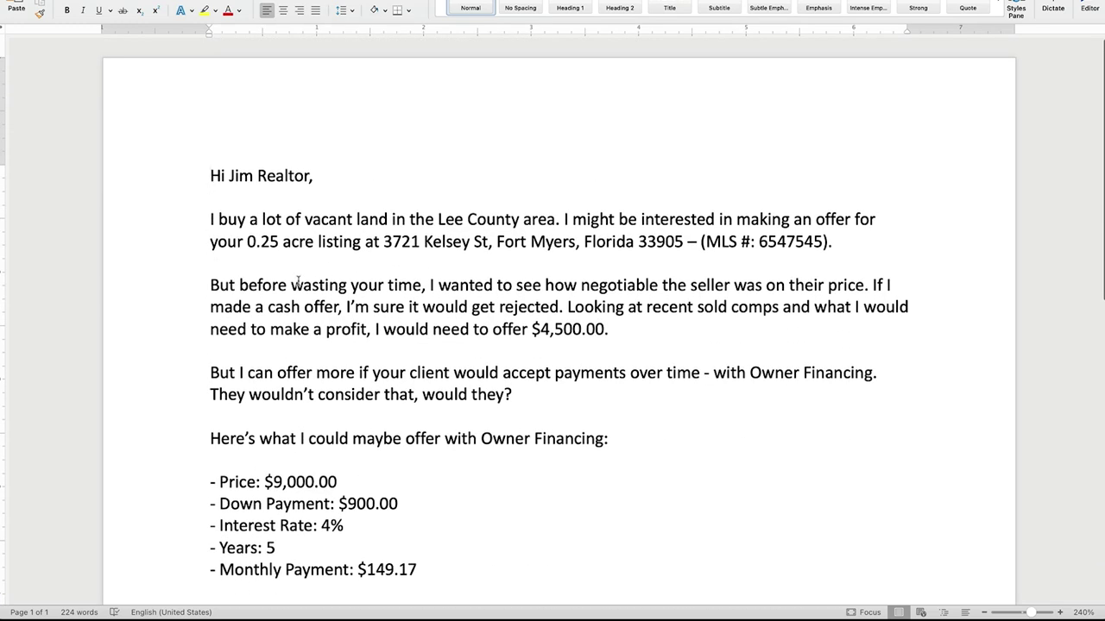
{"action": "left_click_drag", "start_coordinate": [439, 224], "coordinate": [772, 252]}
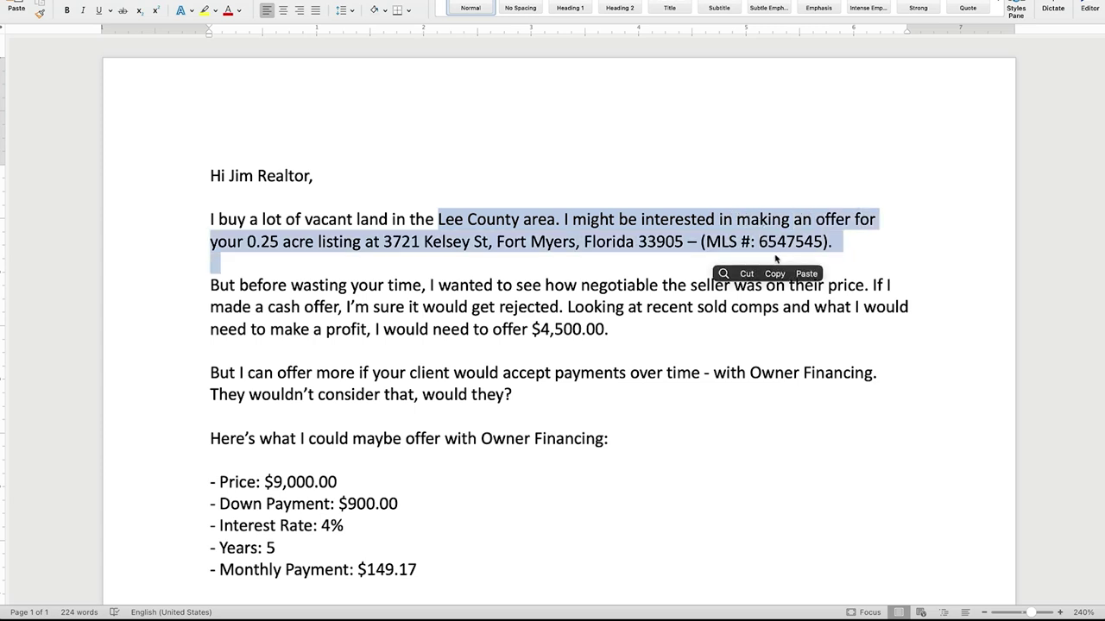
{"action": "double_click", "coordinate": [789, 244]}
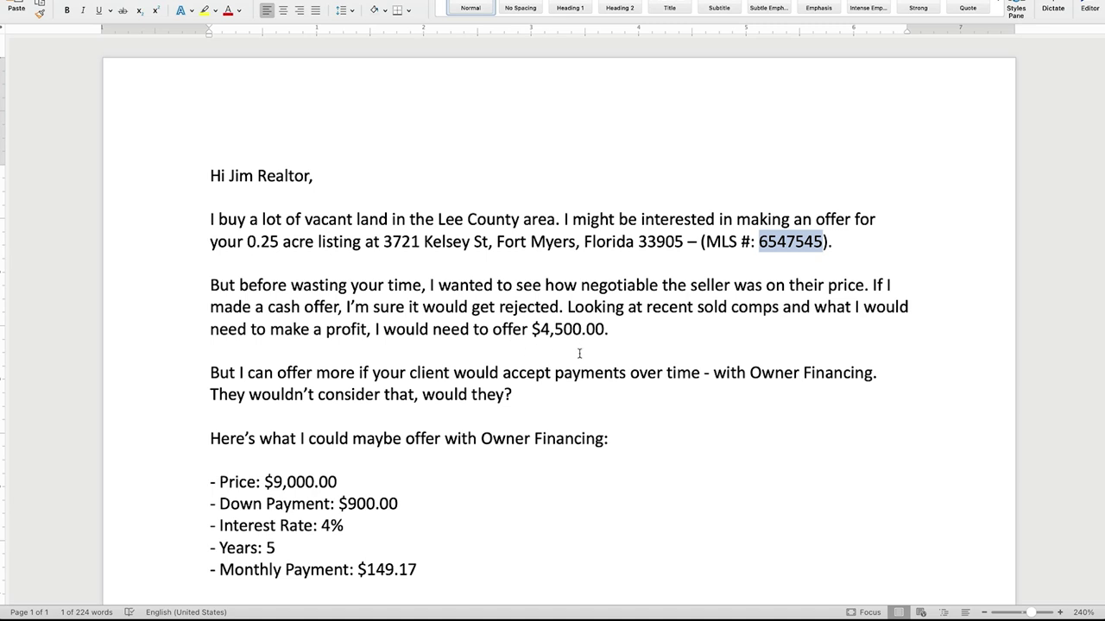
{"action": "key", "text": "super+Tab"}
{"action": "key", "text": "ctrl+Tab"}
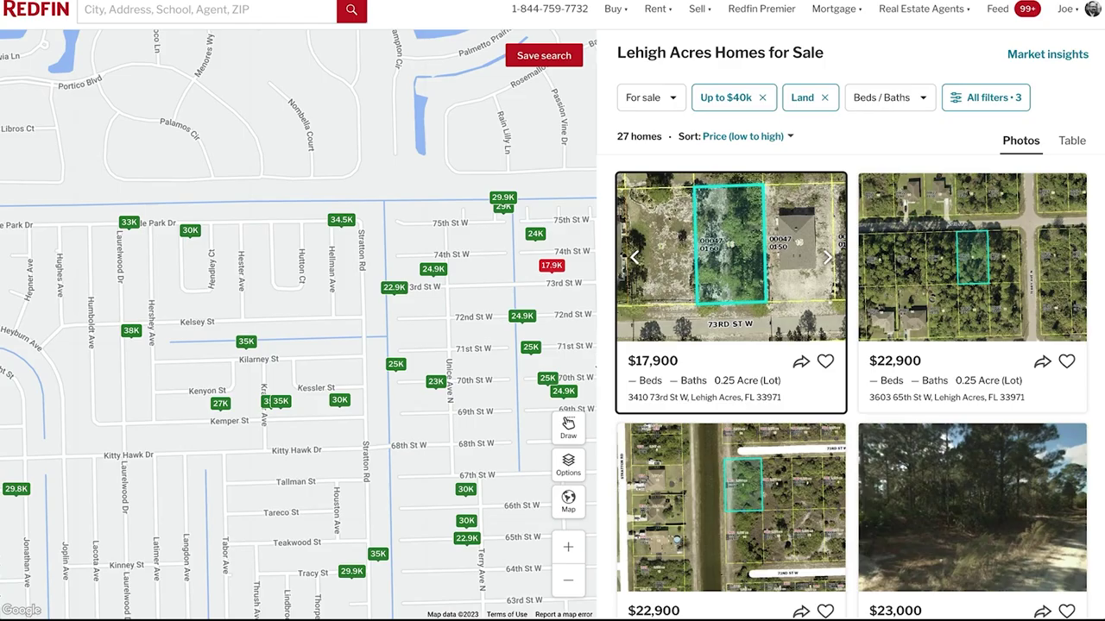
{"action": "key", "text": "ctrl+Tab"}
{"action": "left_click", "coordinate": [1064, 28]}
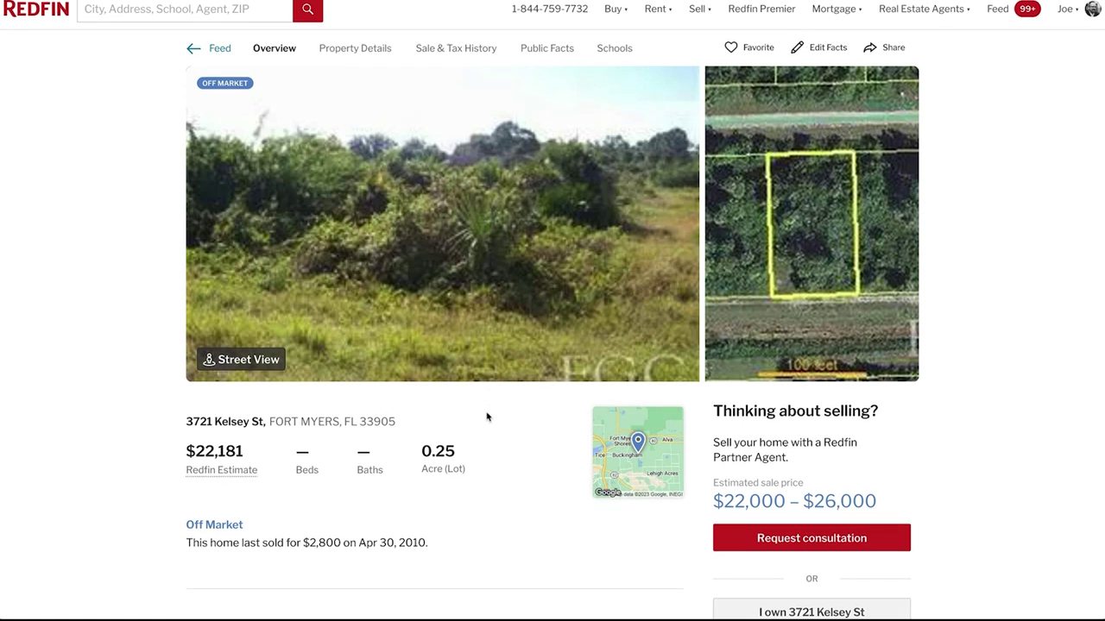
{"action": "key", "text": "super+Tab"}
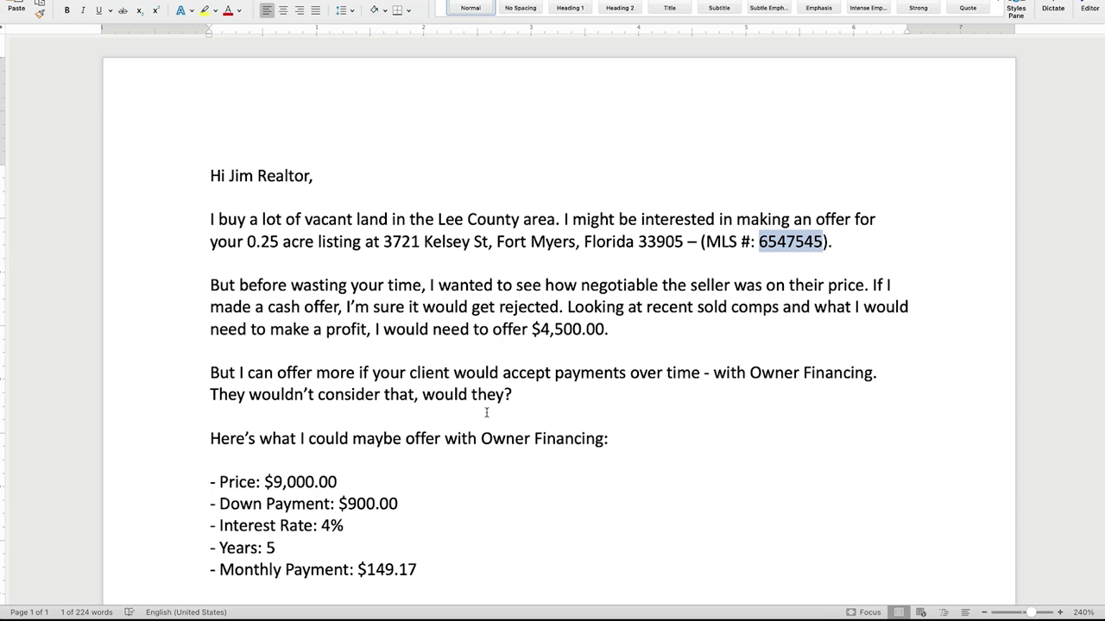
Step: Highlight the owner financing question paragraph and read down the realtor email
{"action": "left_click_drag", "start_coordinate": [226, 352], "coordinate": [346, 415]}
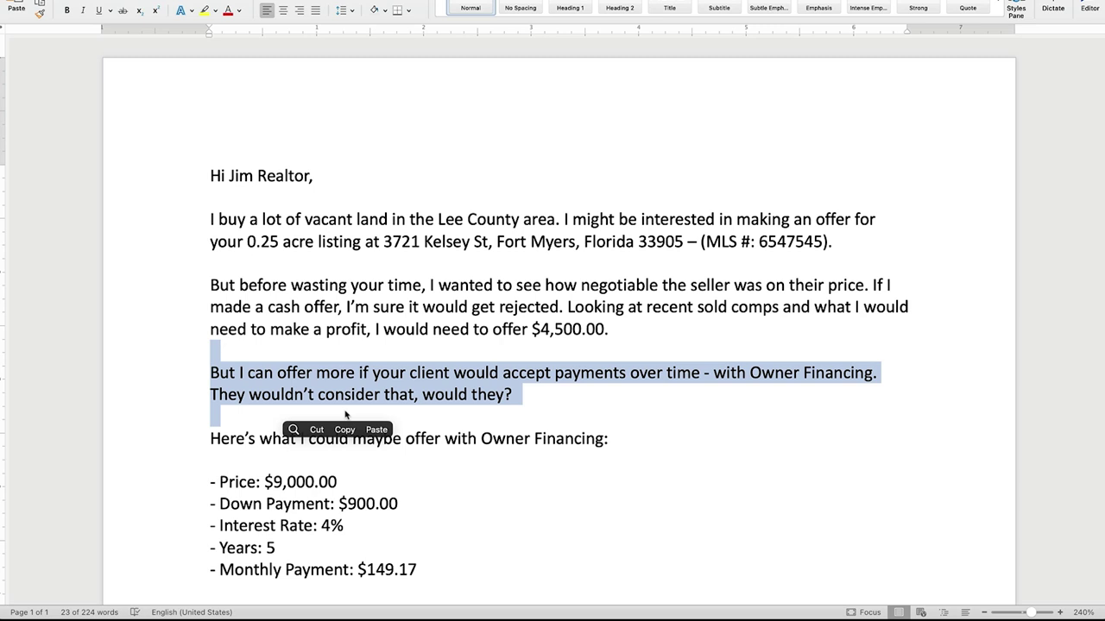
{"action": "left_click", "coordinate": [577, 420]}
{"action": "scroll", "coordinate": [575, 419], "scroll_direction": "down", "scroll_amount": 1}
{"action": "scroll", "coordinate": [576, 419], "scroll_direction": "down", "scroll_amount": 1}
{"action": "scroll", "coordinate": [577, 417], "scroll_direction": "down", "scroll_amount": 2}
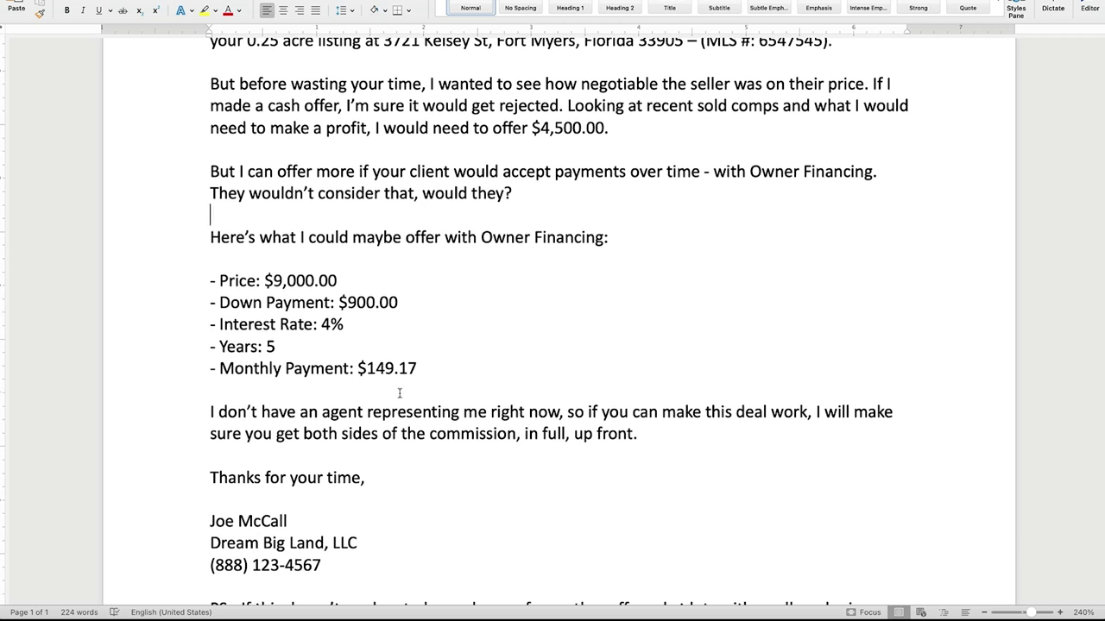
{"action": "scroll", "coordinate": [400, 393], "scroll_direction": "down", "scroll_amount": 2}
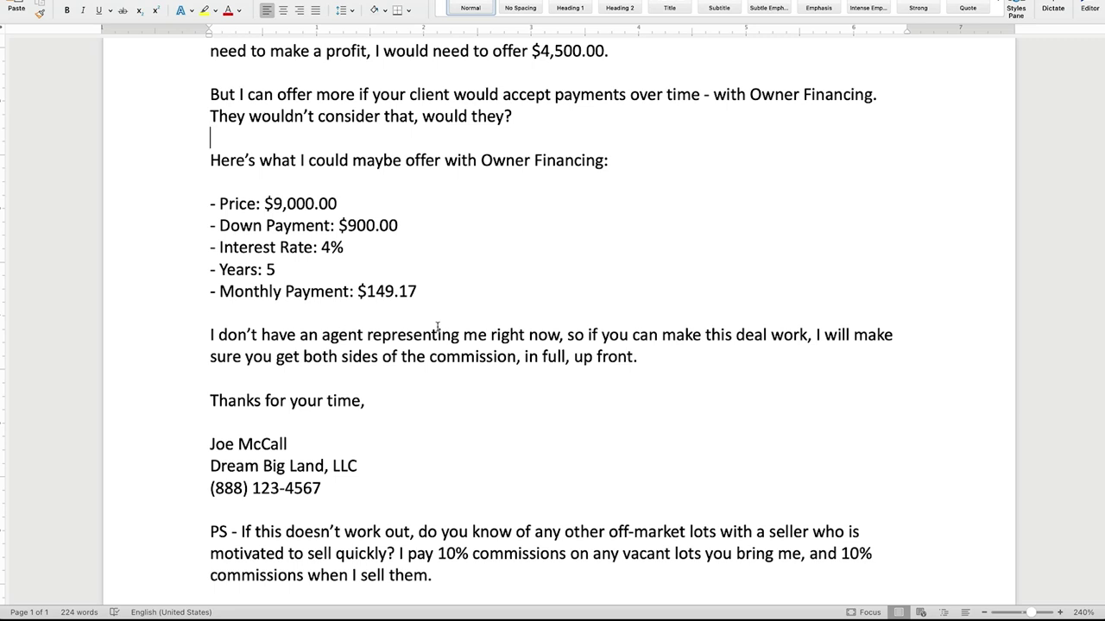
{"action": "scroll", "coordinate": [438, 326], "scroll_direction": "down", "scroll_amount": 3}
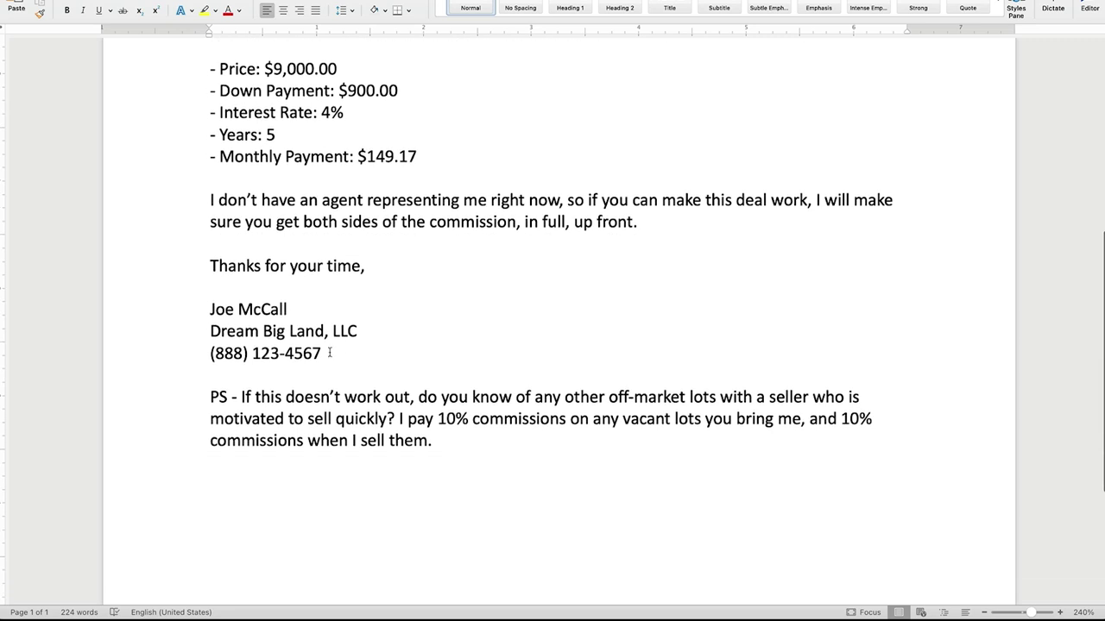
Step: Highlight the PS paragraph, select the entire email, and return to the browser
{"action": "left_click_drag", "start_coordinate": [302, 377], "coordinate": [358, 466]}
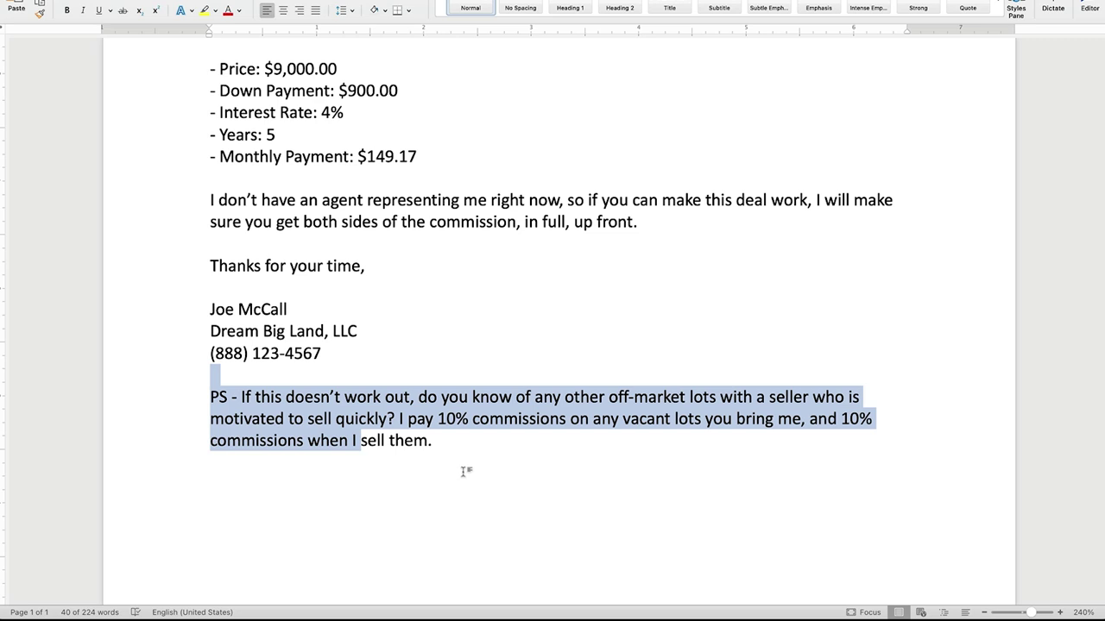
{"action": "left_click", "coordinate": [467, 346]}
{"action": "key", "text": "super+a"}
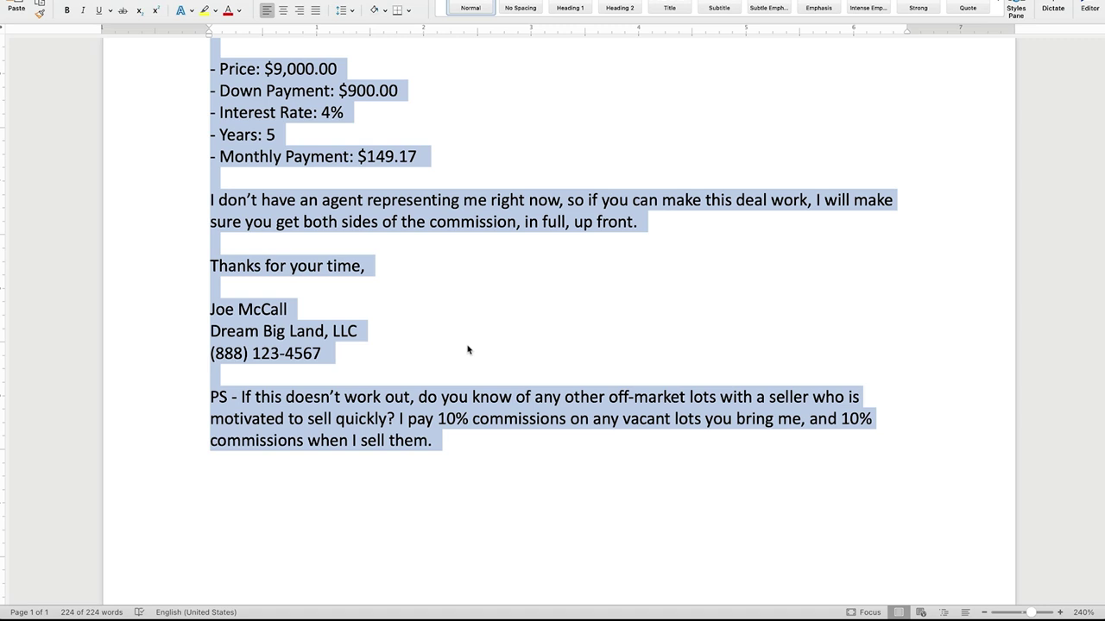
{"action": "key", "text": "super+Tab"}
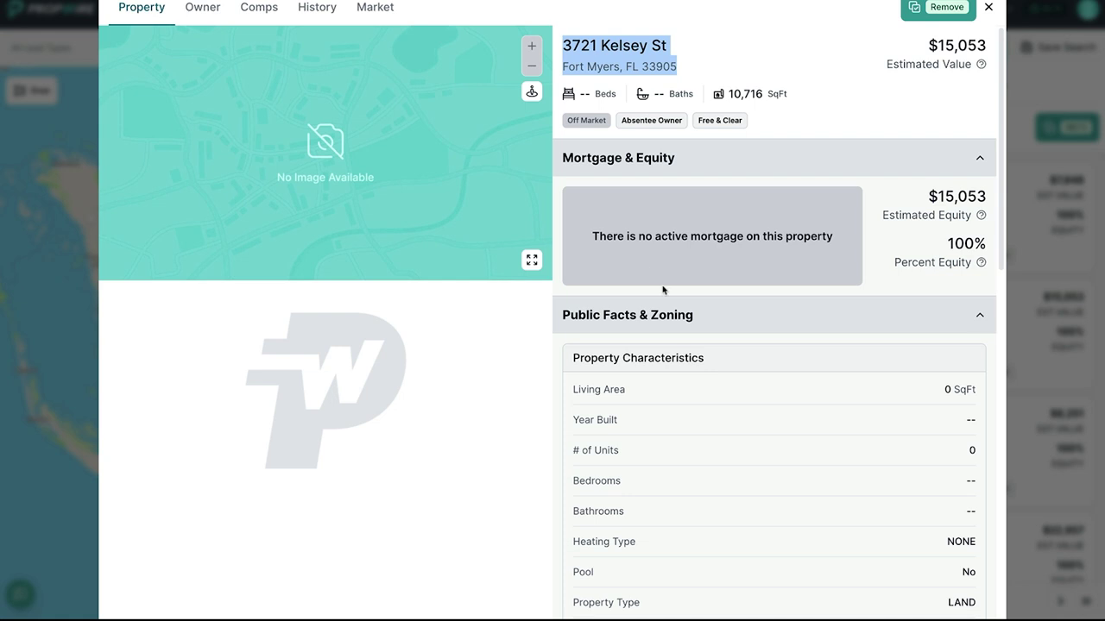
{"action": "scroll", "coordinate": [813, 436], "scroll_direction": "down", "scroll_amount": 8}
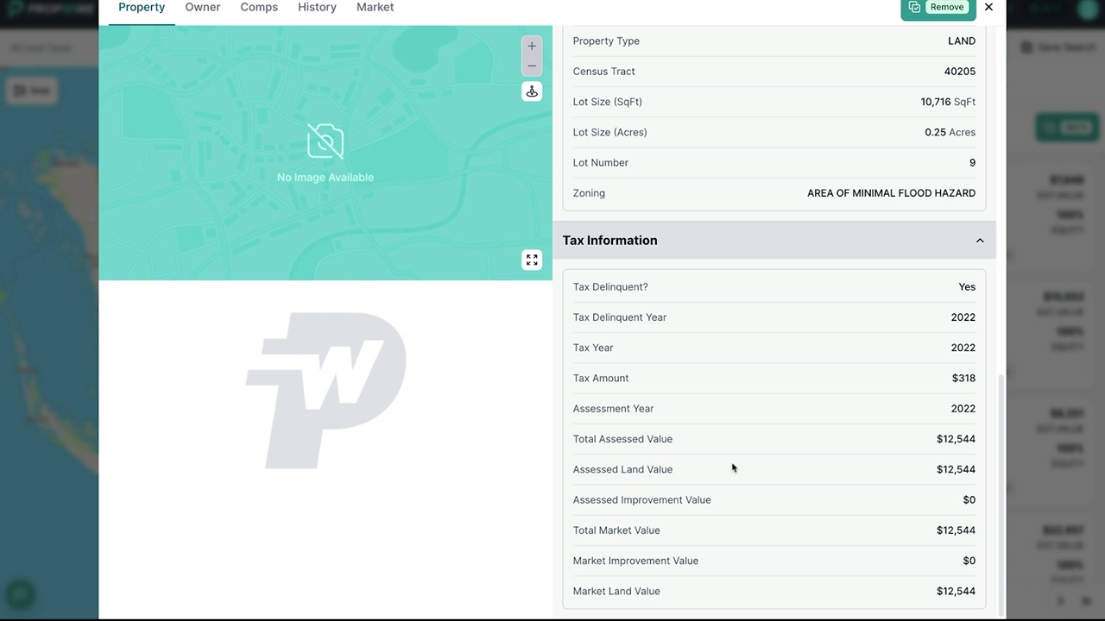
{"action": "scroll", "coordinate": [732, 467], "scroll_direction": "up", "scroll_amount": 10}
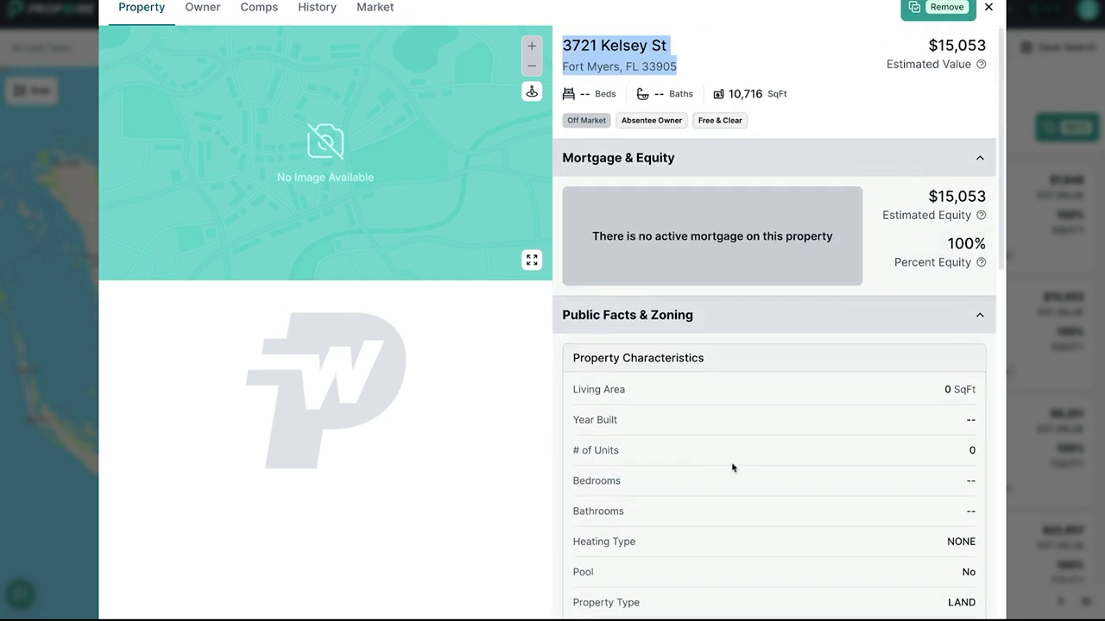
{"action": "key", "text": "super+Tab"}
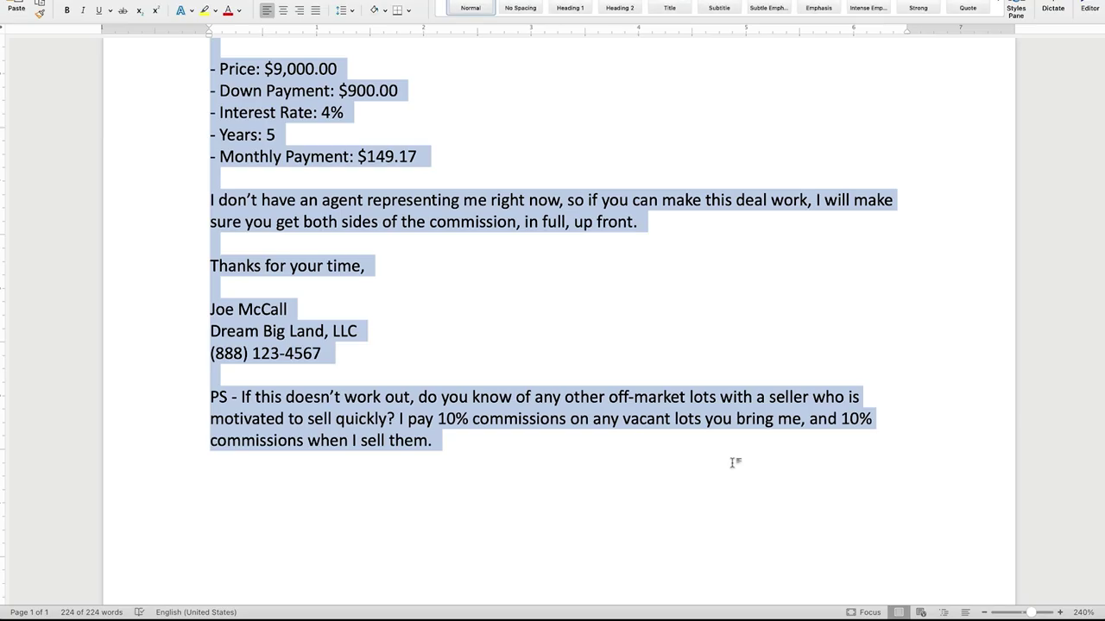